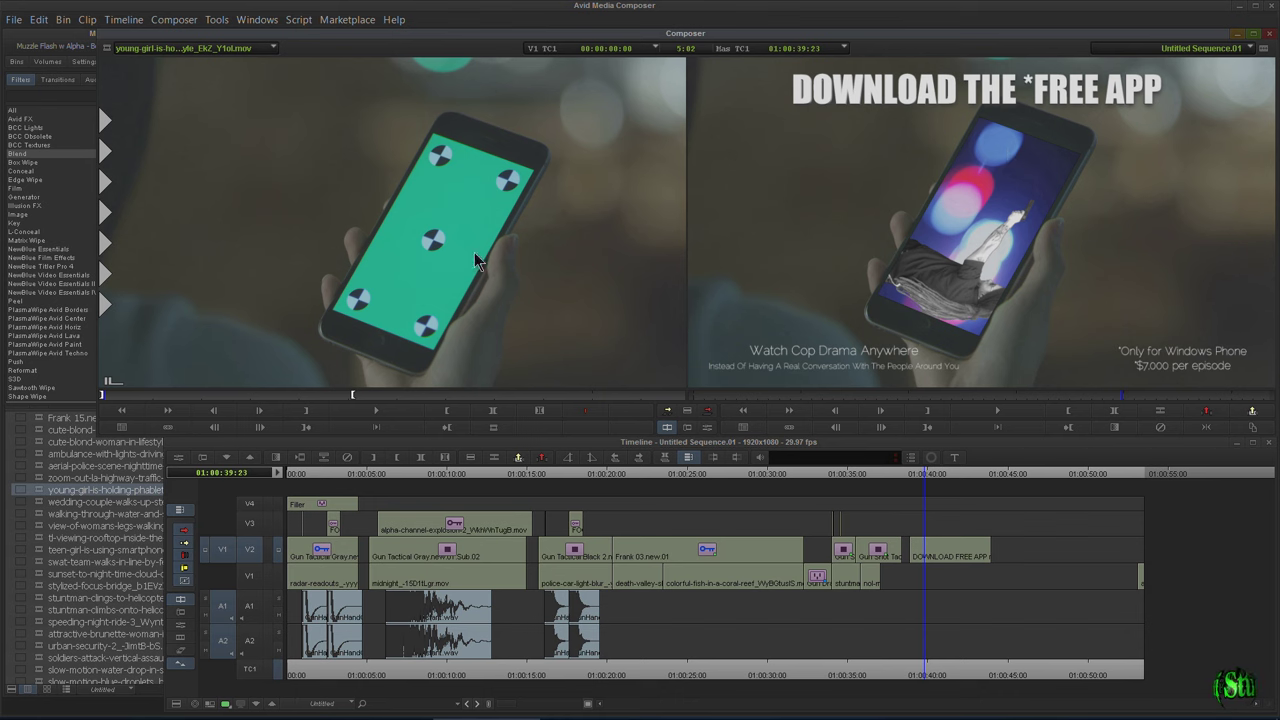
Play back the green-screen phone clip in the source monitor and return to its start.
drag(113, 394, 82, 399)
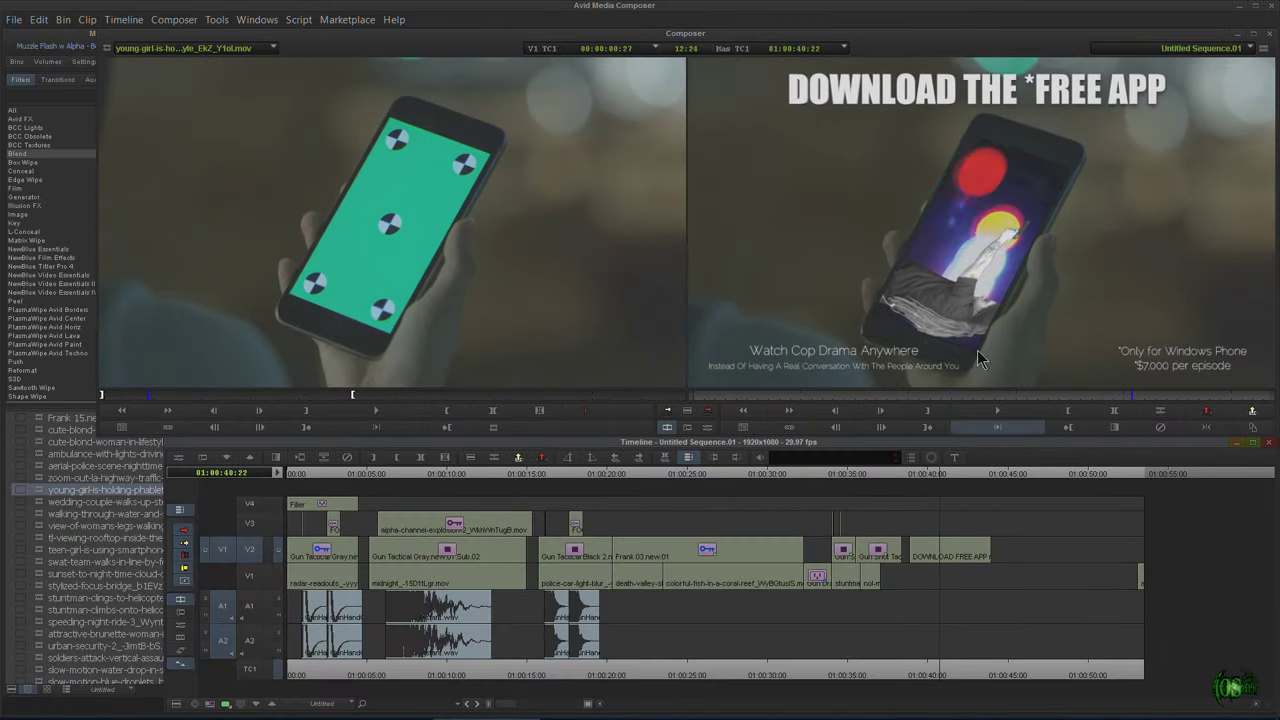
key(space)
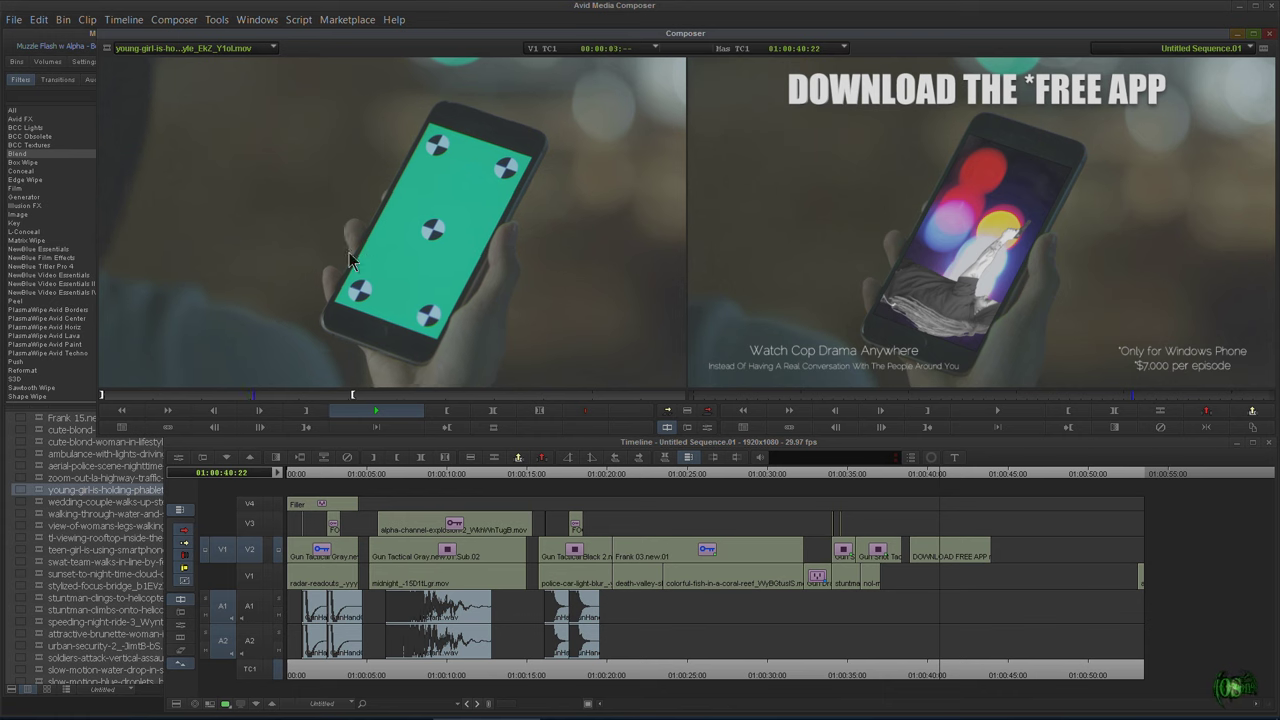
key(space)
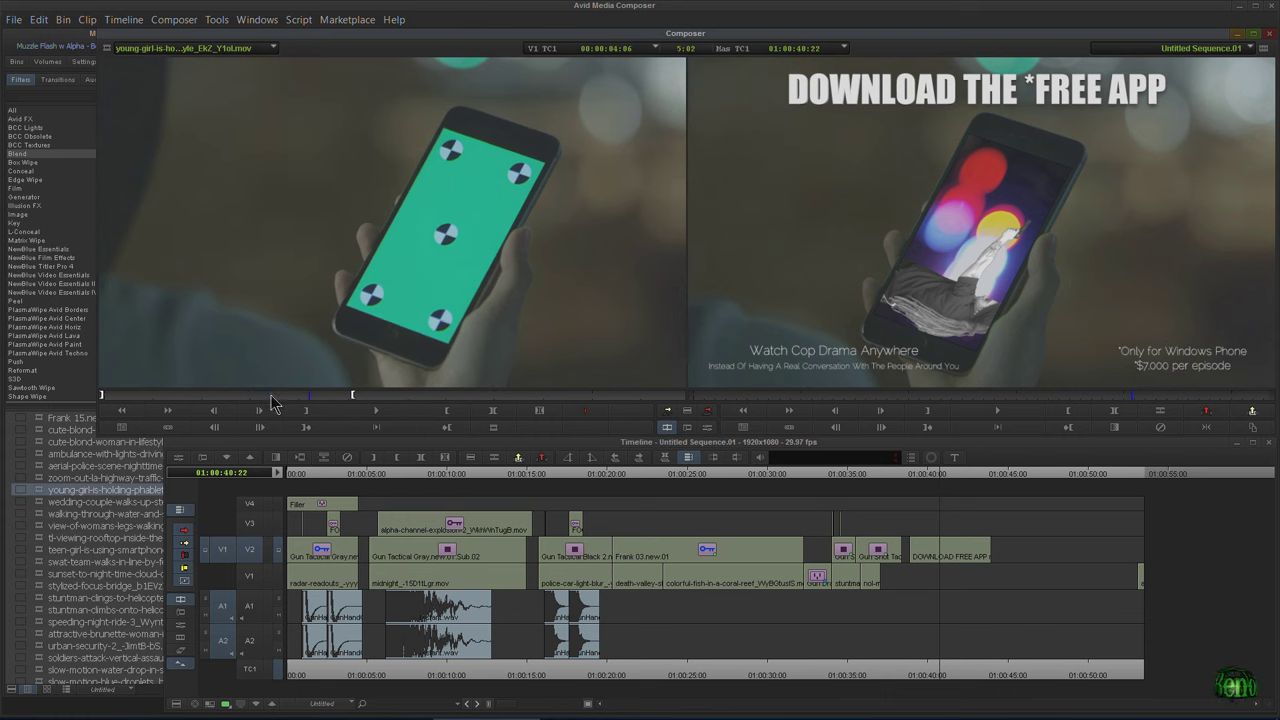
drag(270, 396, 56, 396)
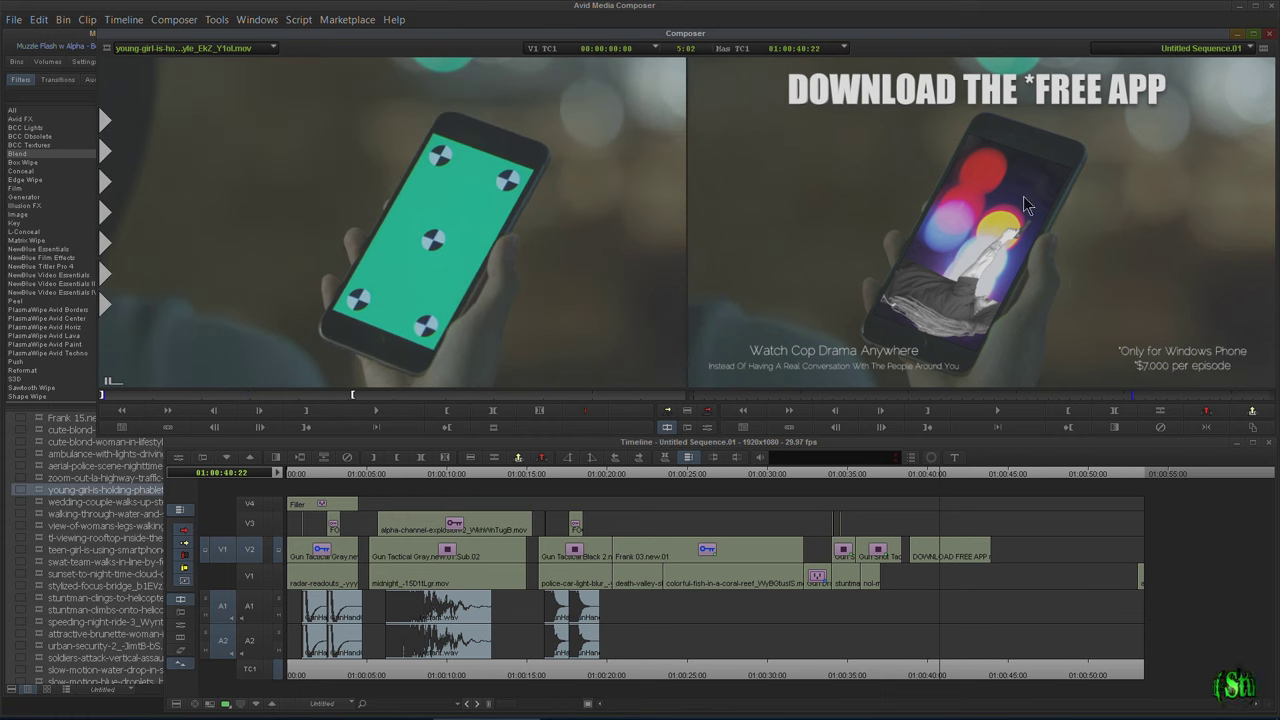
Overwrite the green-screen phone clip onto track V1 at 01:00:44:24, in the empty area after the existing clips.
drag(950, 486, 1006, 492)
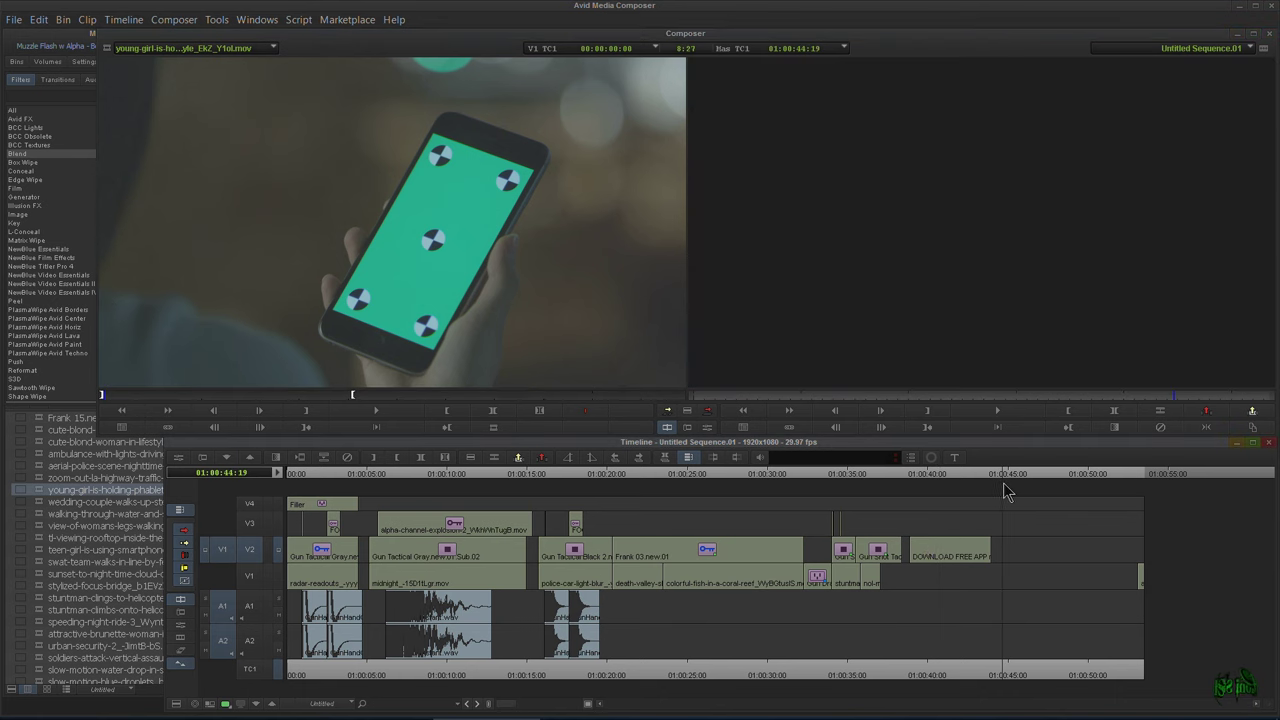
click(250, 550)
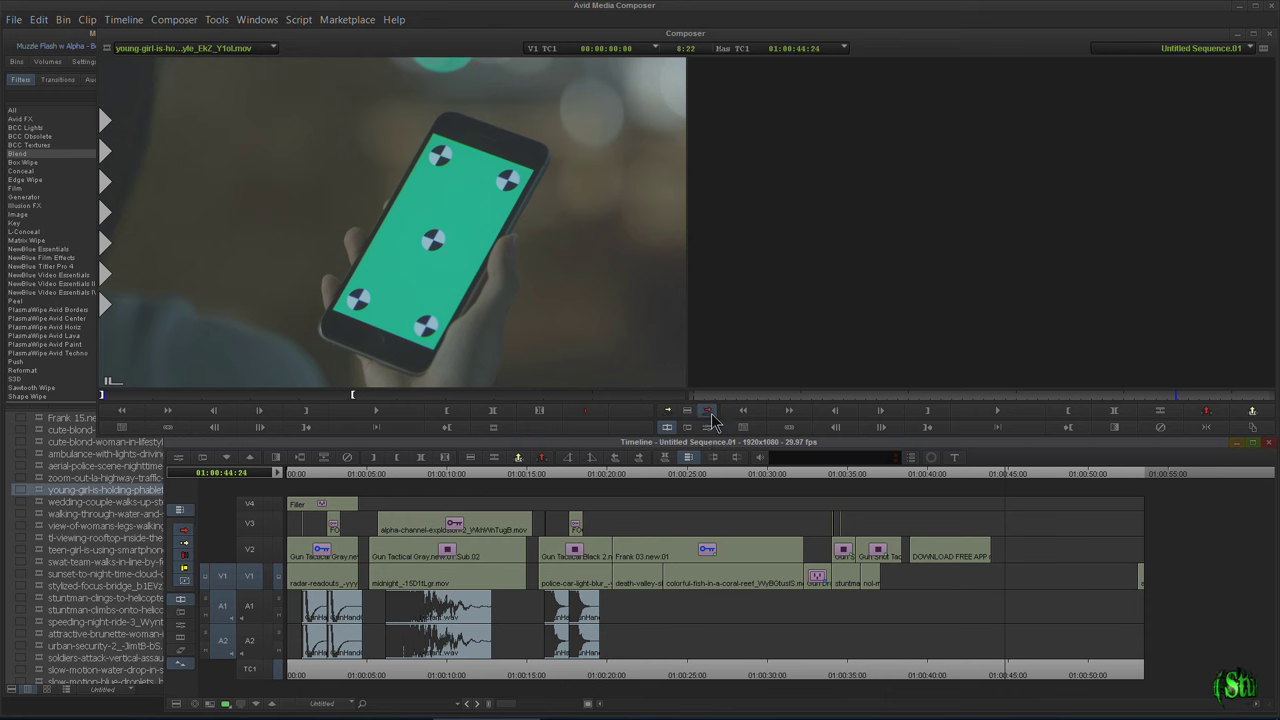
click(708, 411)
click(1024, 477)
drag(1024, 482, 1012, 484)
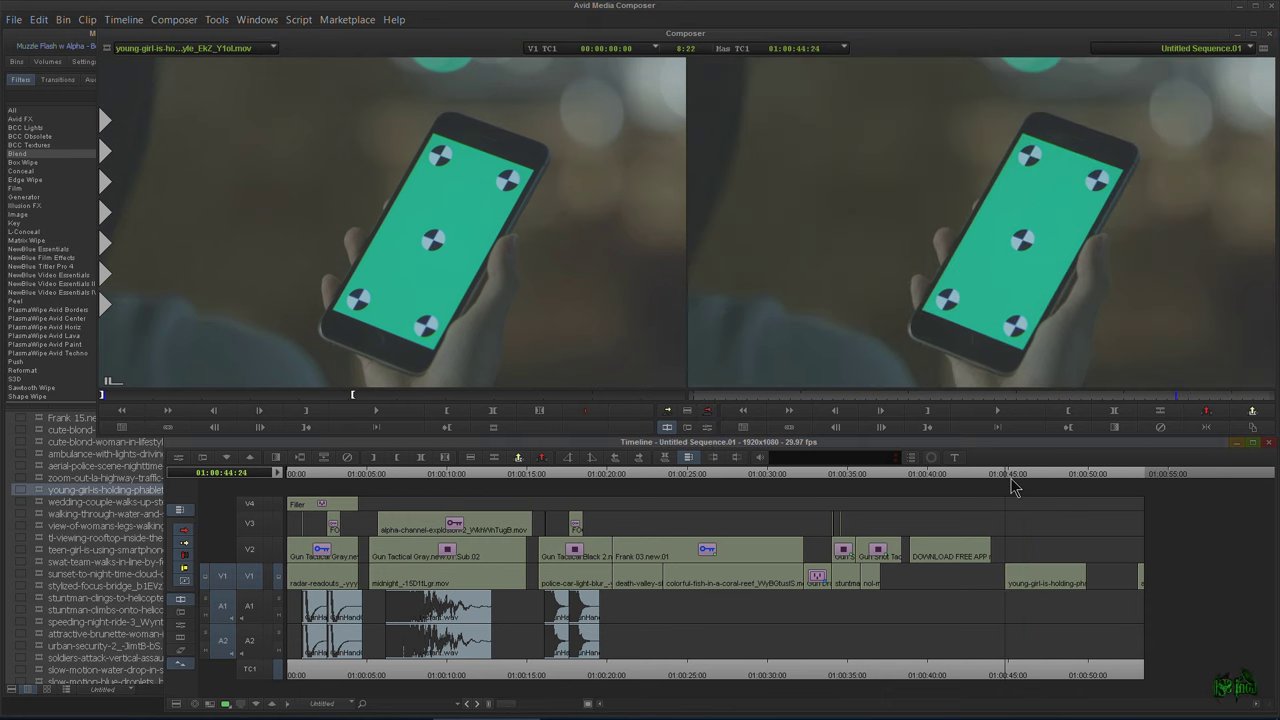
Load "LAST COP DRAMA SCENE w bug.new.01" from the bin and overwrite it onto track V2 above the phone clip.
click(247, 576)
click(40, 494)
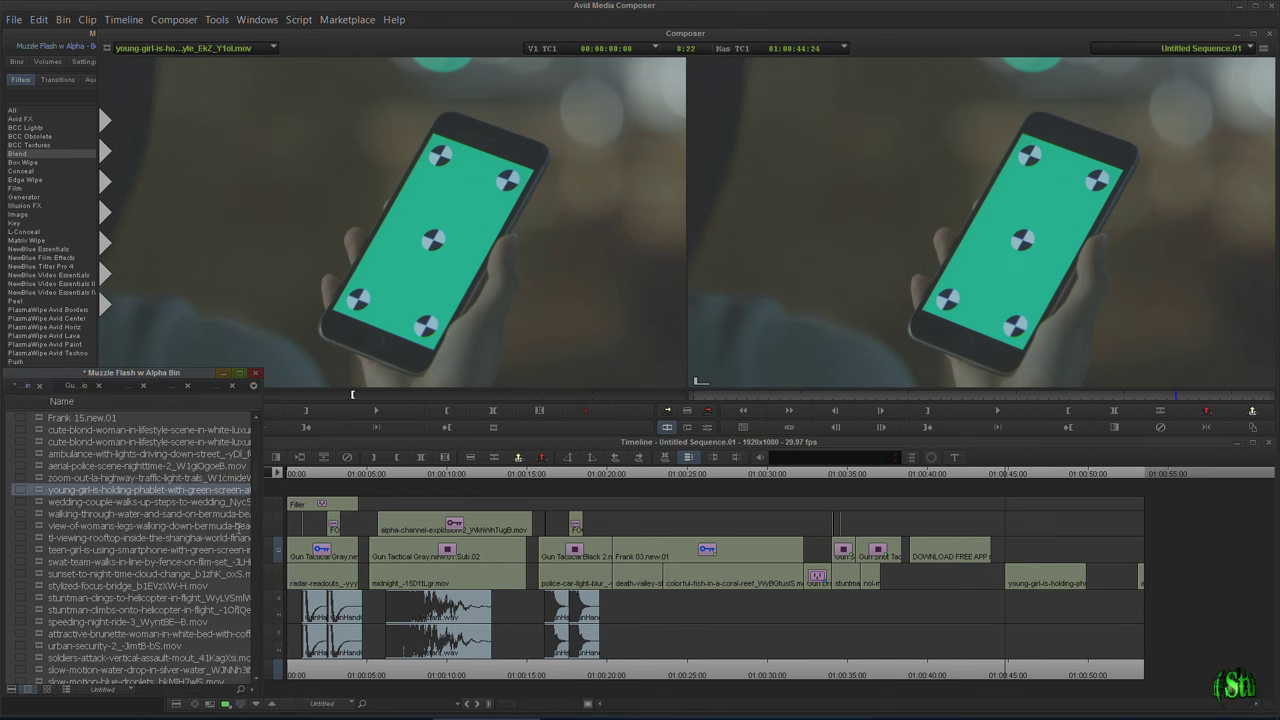
drag(256, 464, 262, 431)
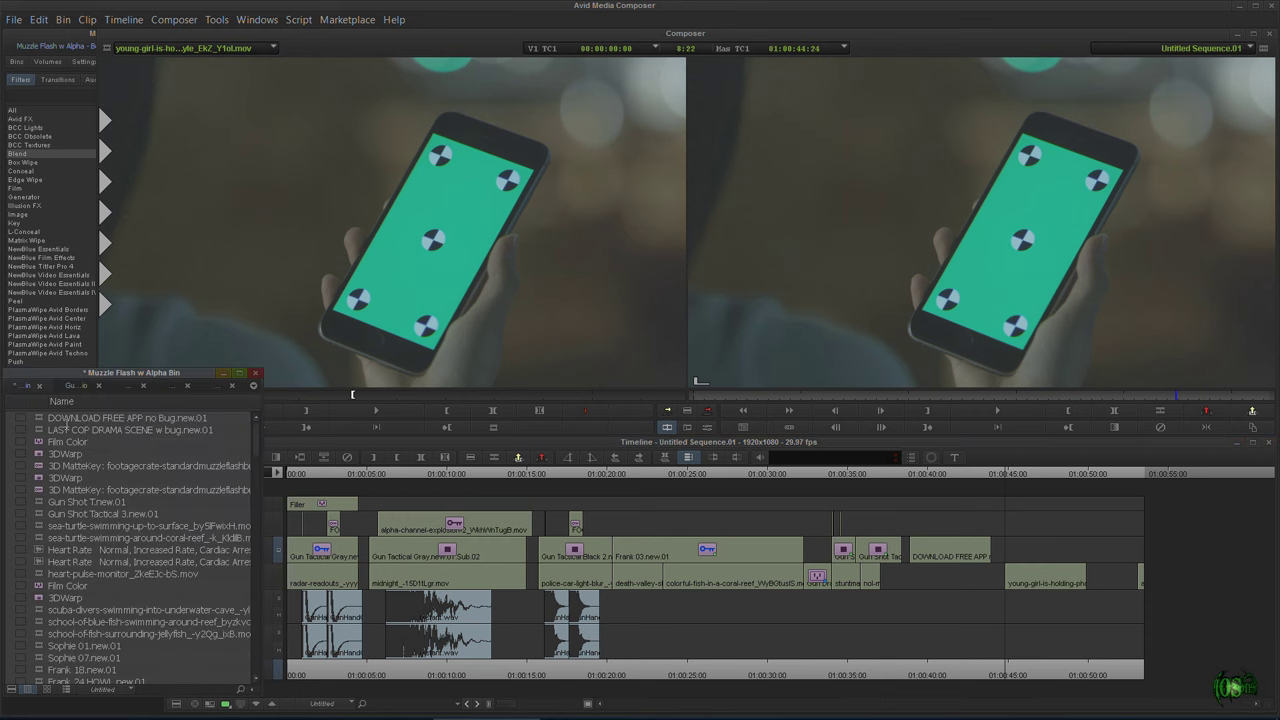
double_click(44, 430)
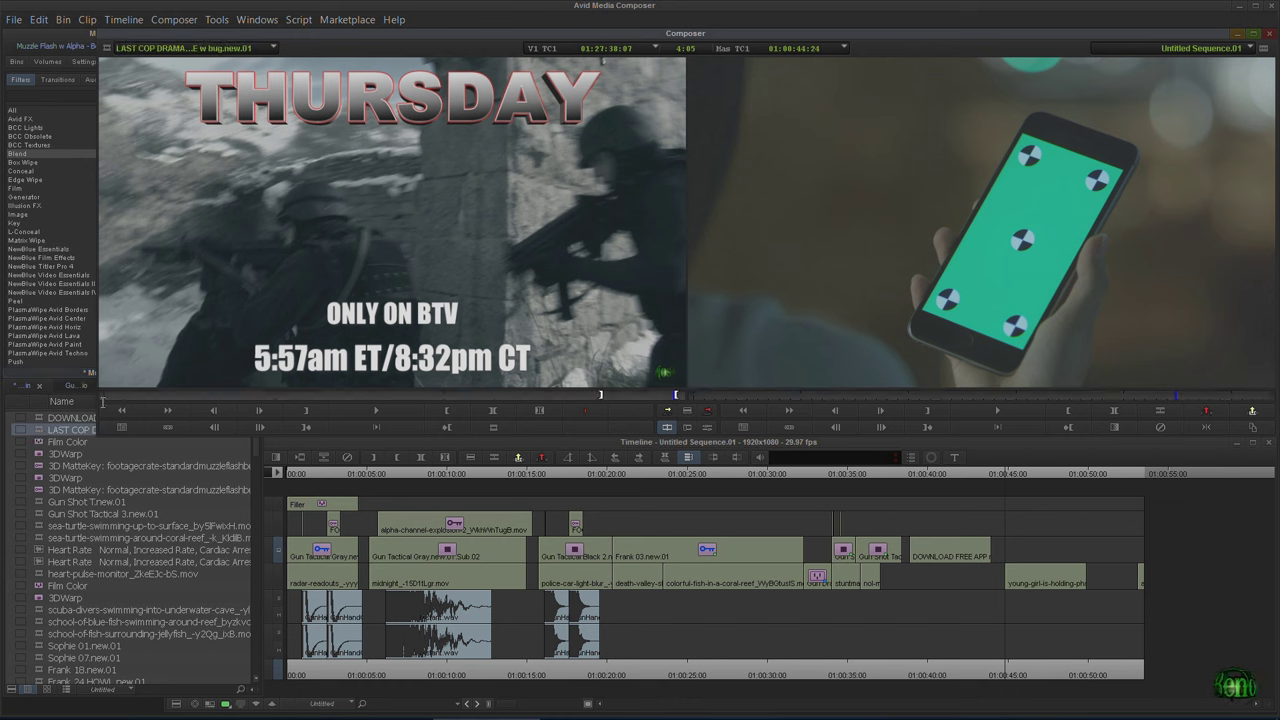
drag(633, 402, 607, 398)
click(711, 413)
Apply the 3D Warp effect to the LAST COP DRAMA clip on V2 and open its settings at 01:00:46:04.
drag(1043, 475, 1026, 477)
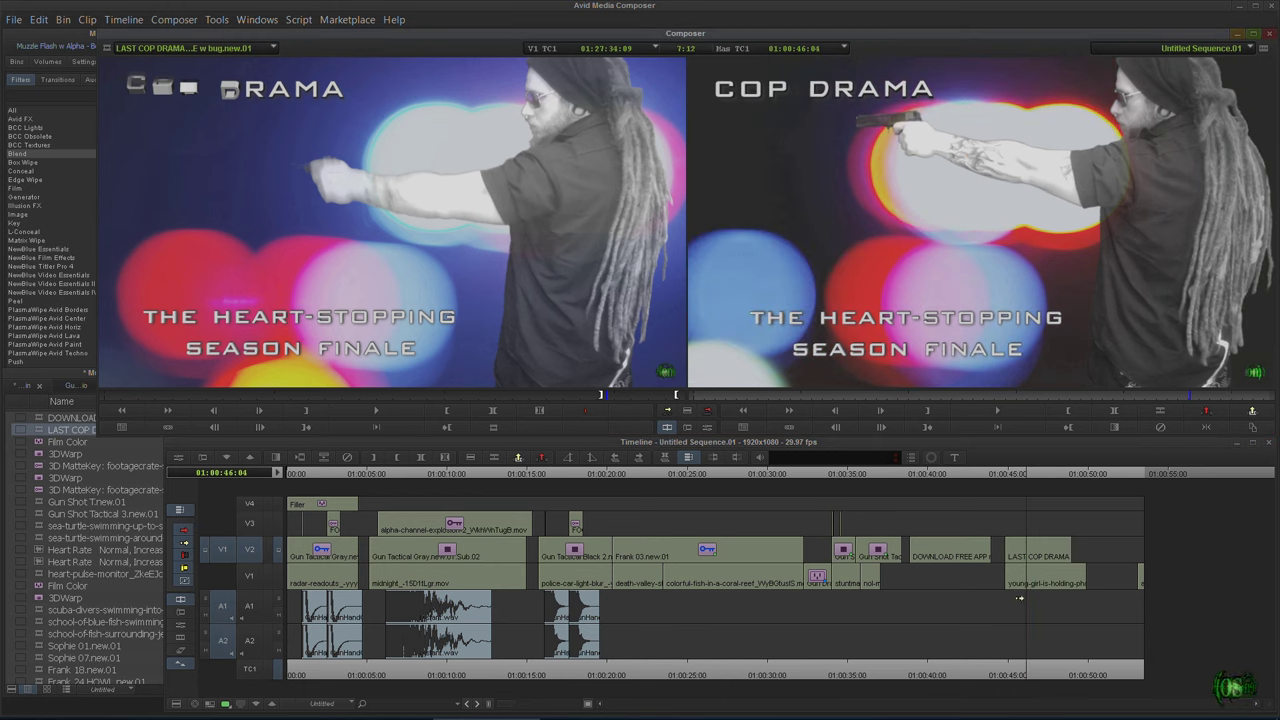
click(15, 153)
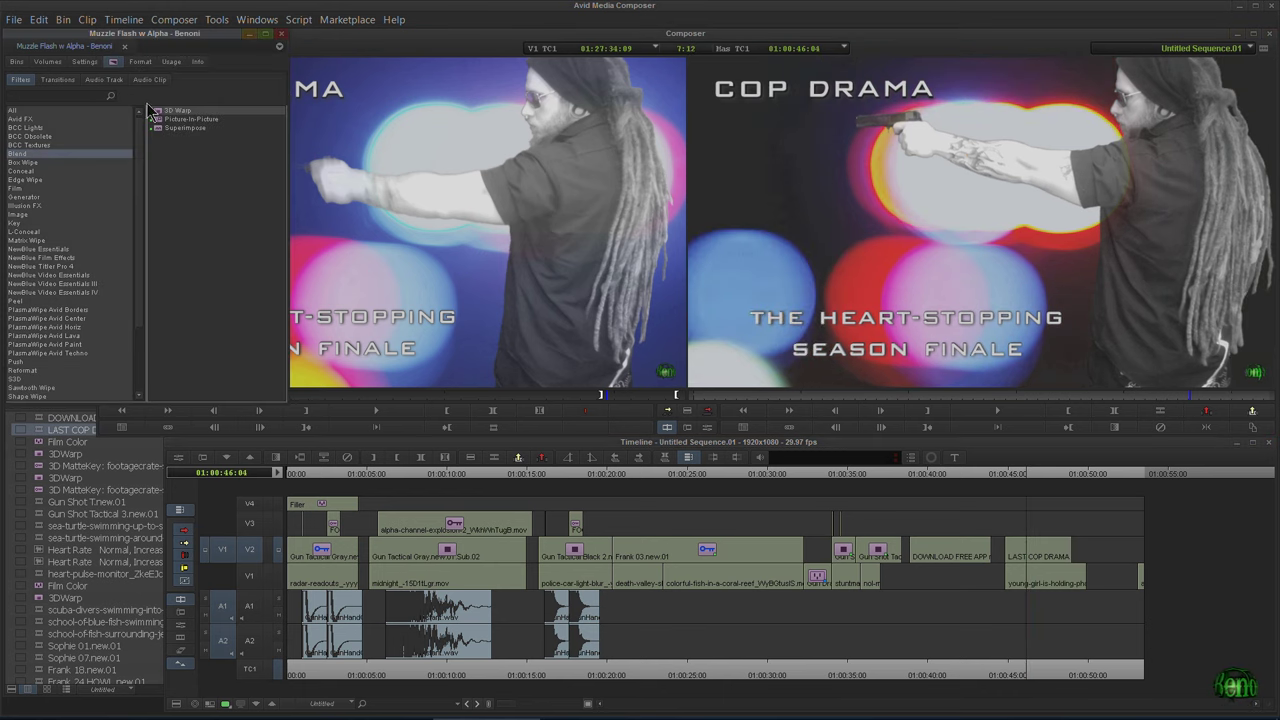
drag(177, 110, 1022, 558)
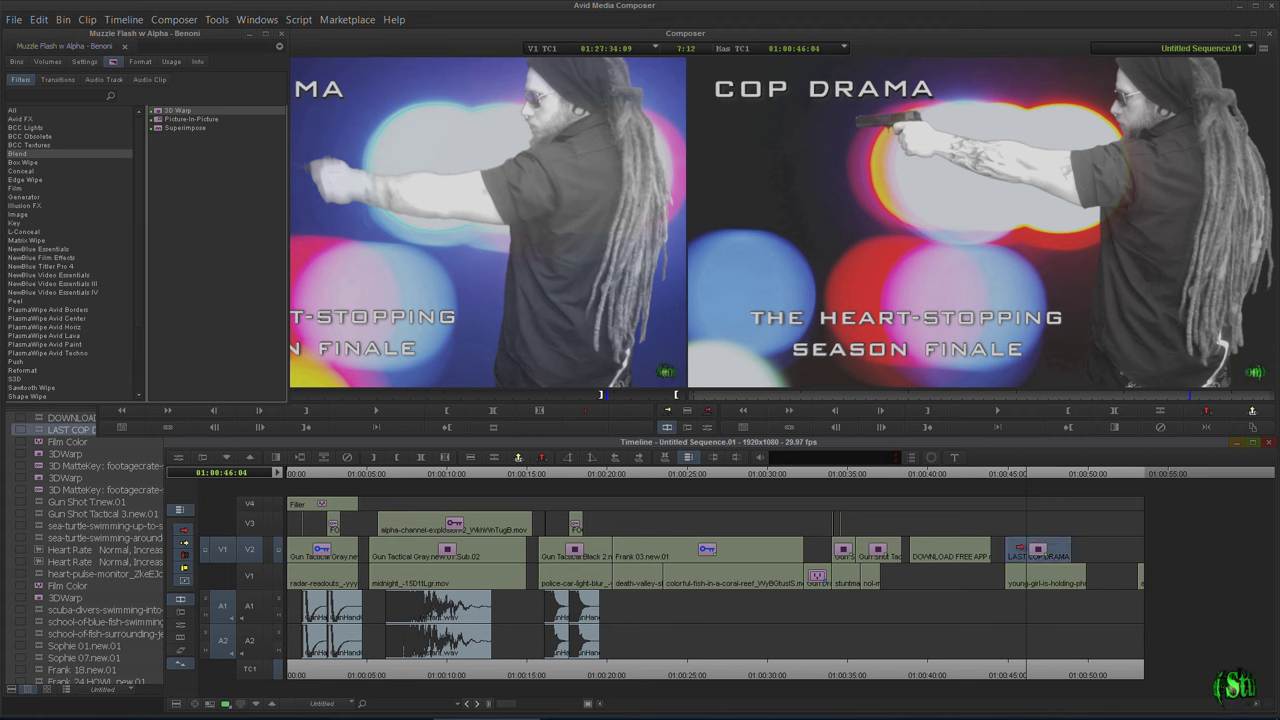
click(703, 405)
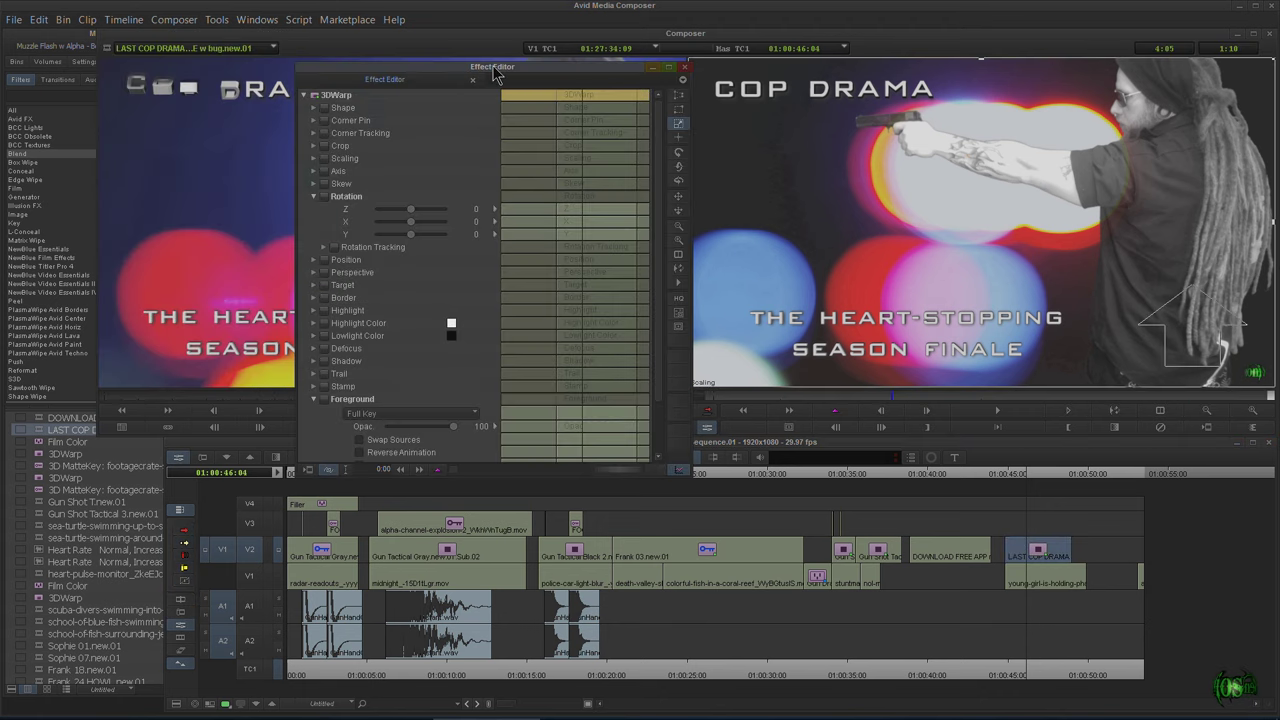
Scale the LAST COP DRAMA overlay to 38 with fixed aspect and set its Z rotation to 116.
drag(492, 66, 478, 68)
click(299, 198)
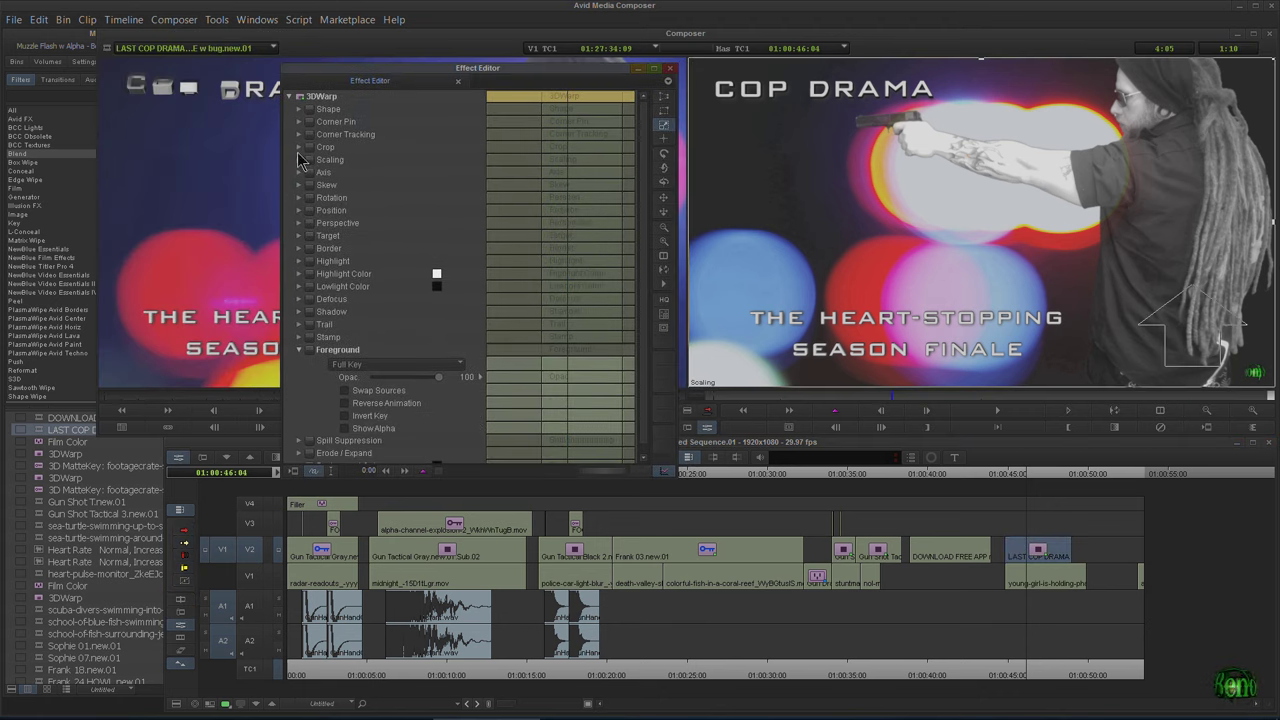
click(299, 160)
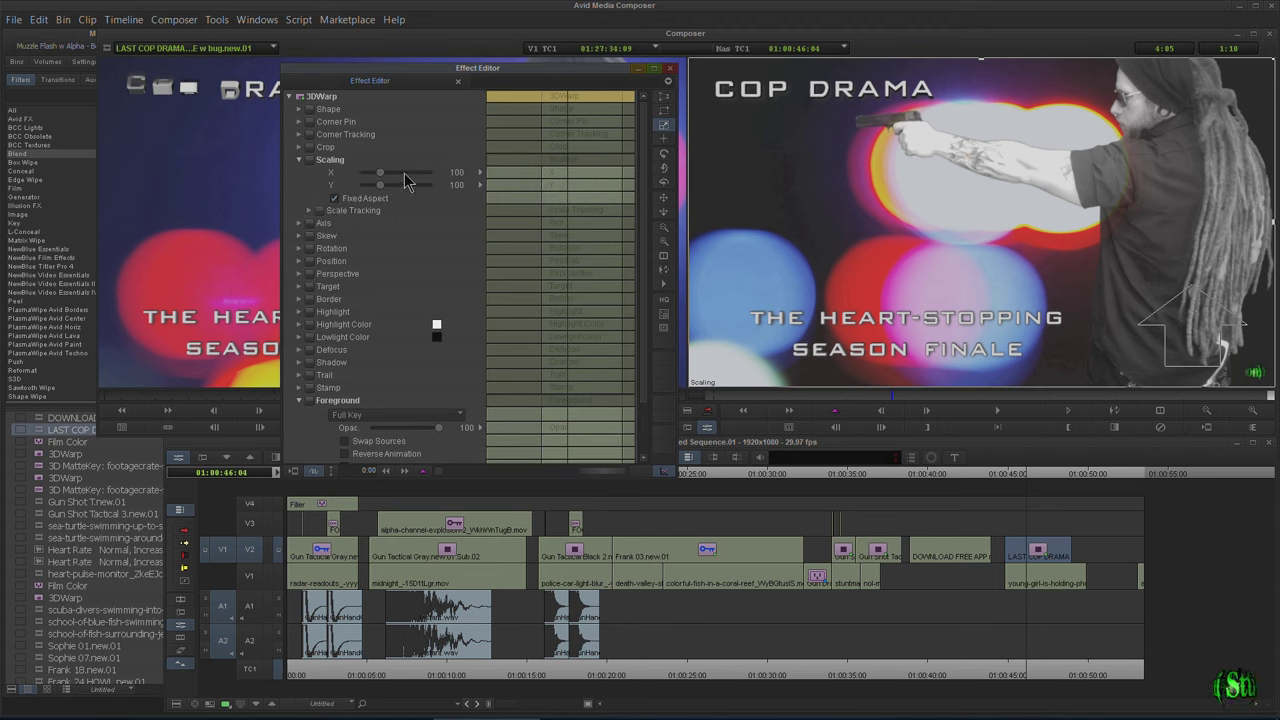
drag(380, 180, 372, 180)
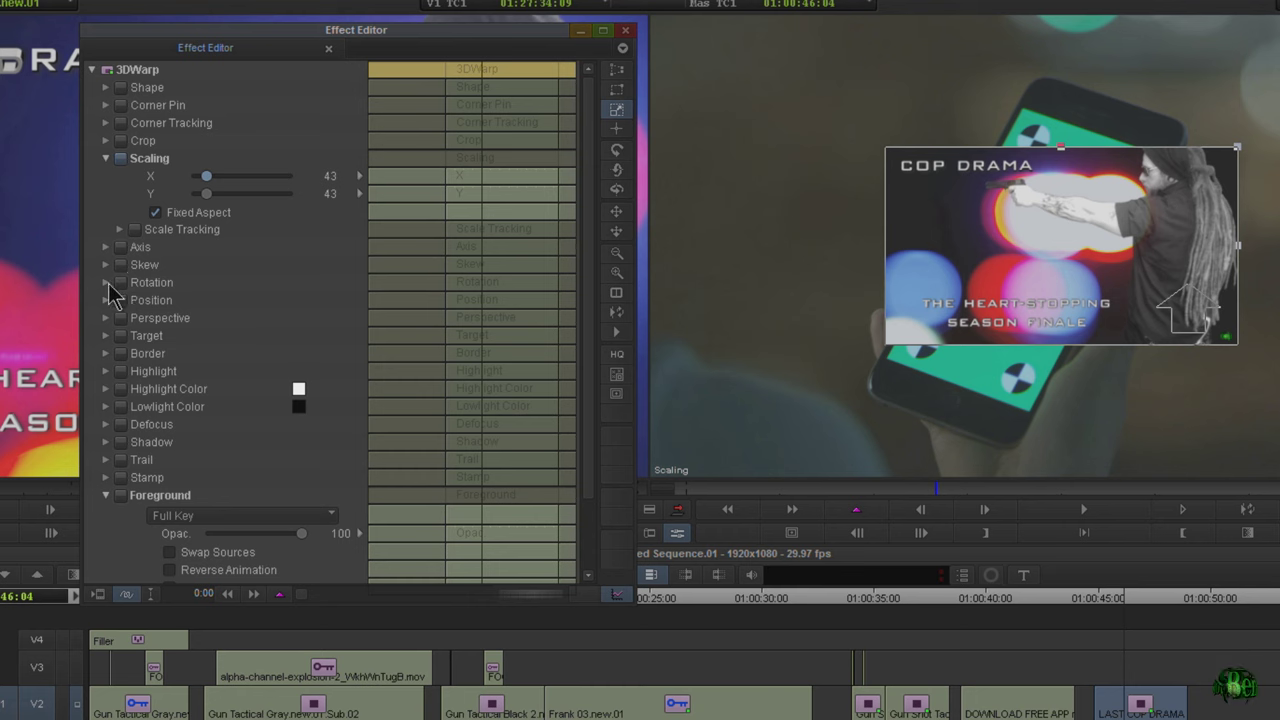
click(299, 248)
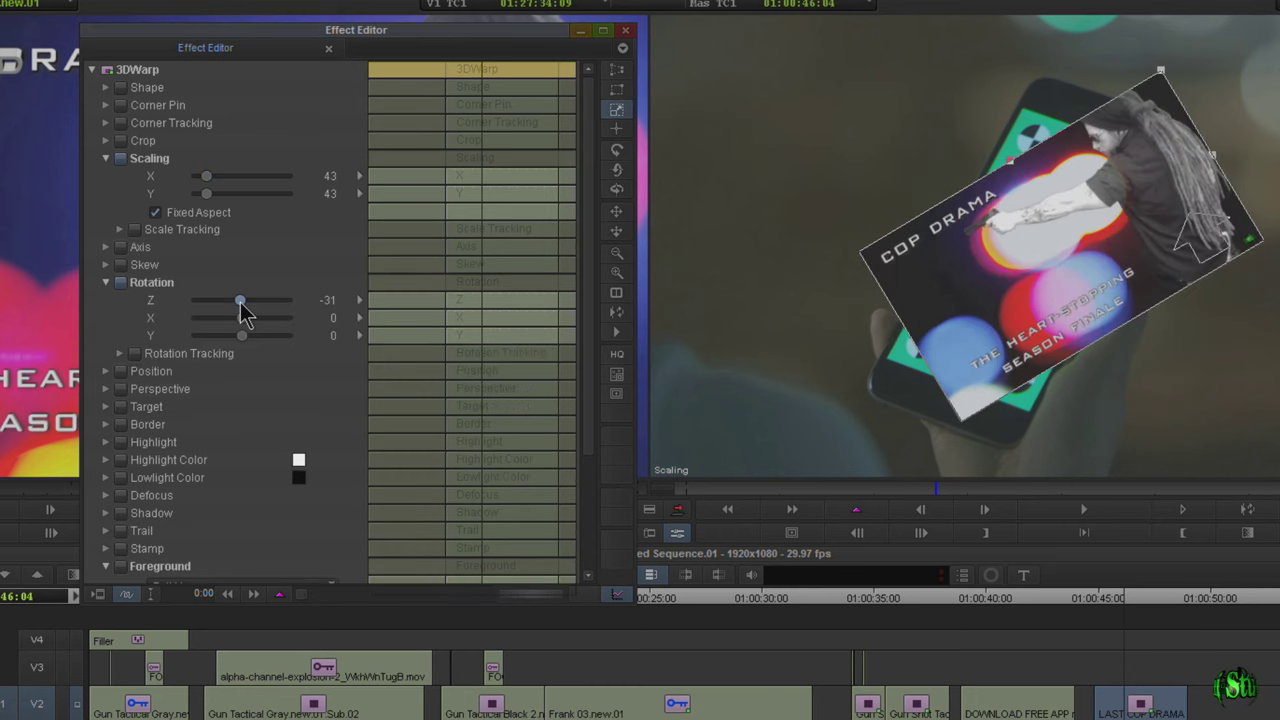
drag(240, 301, 246, 301)
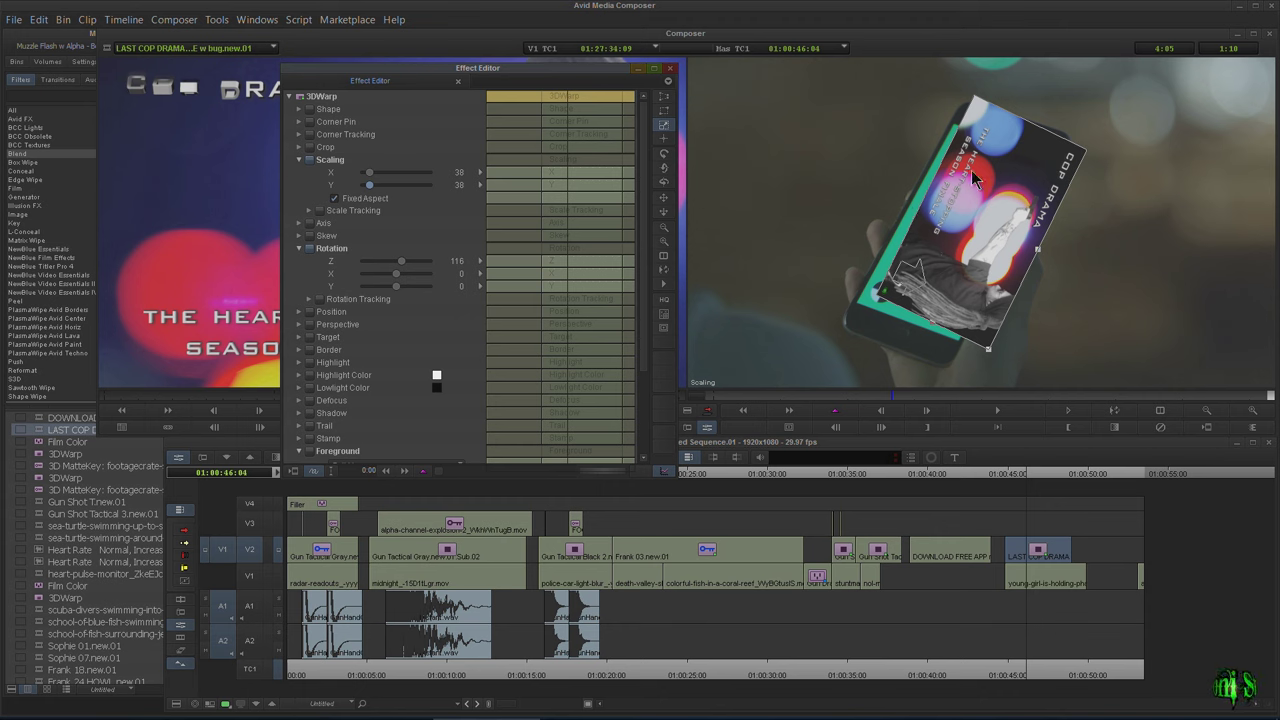
Move the overlay over the phone's green screen and reduce its scaling to 32.
drag(980, 186, 962, 189)
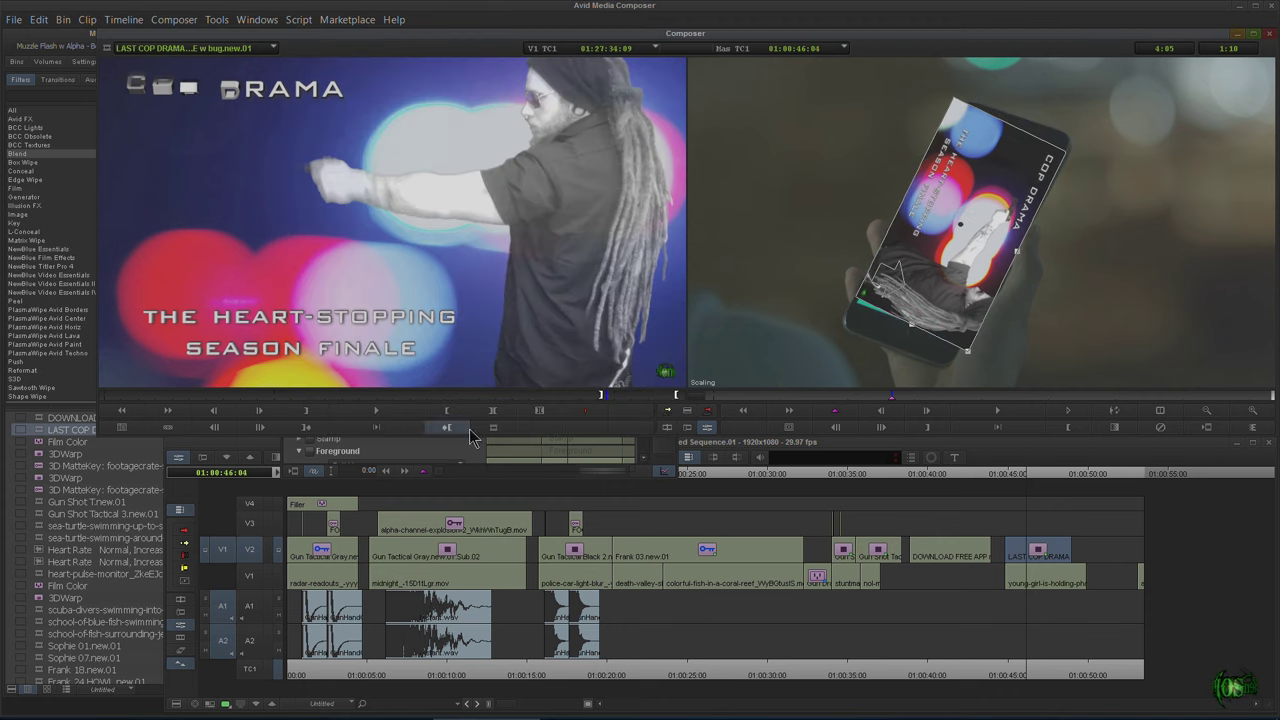
click(433, 443)
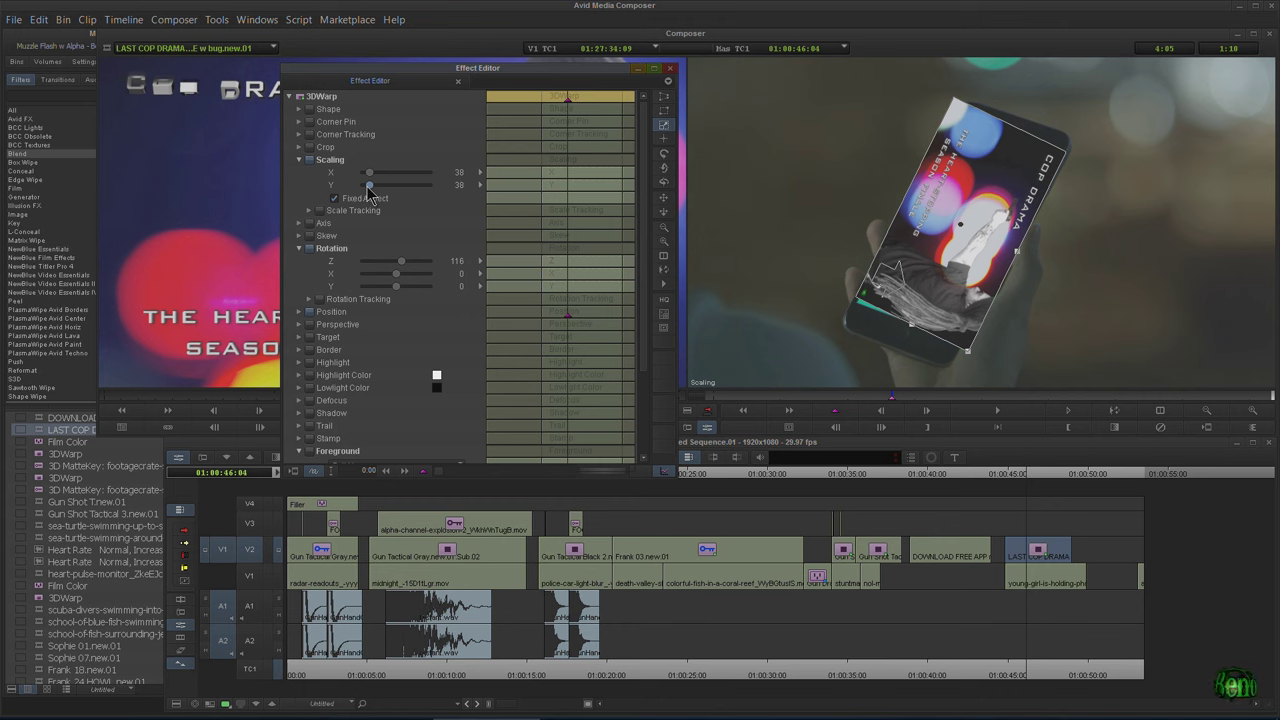
drag(367, 186, 366, 186)
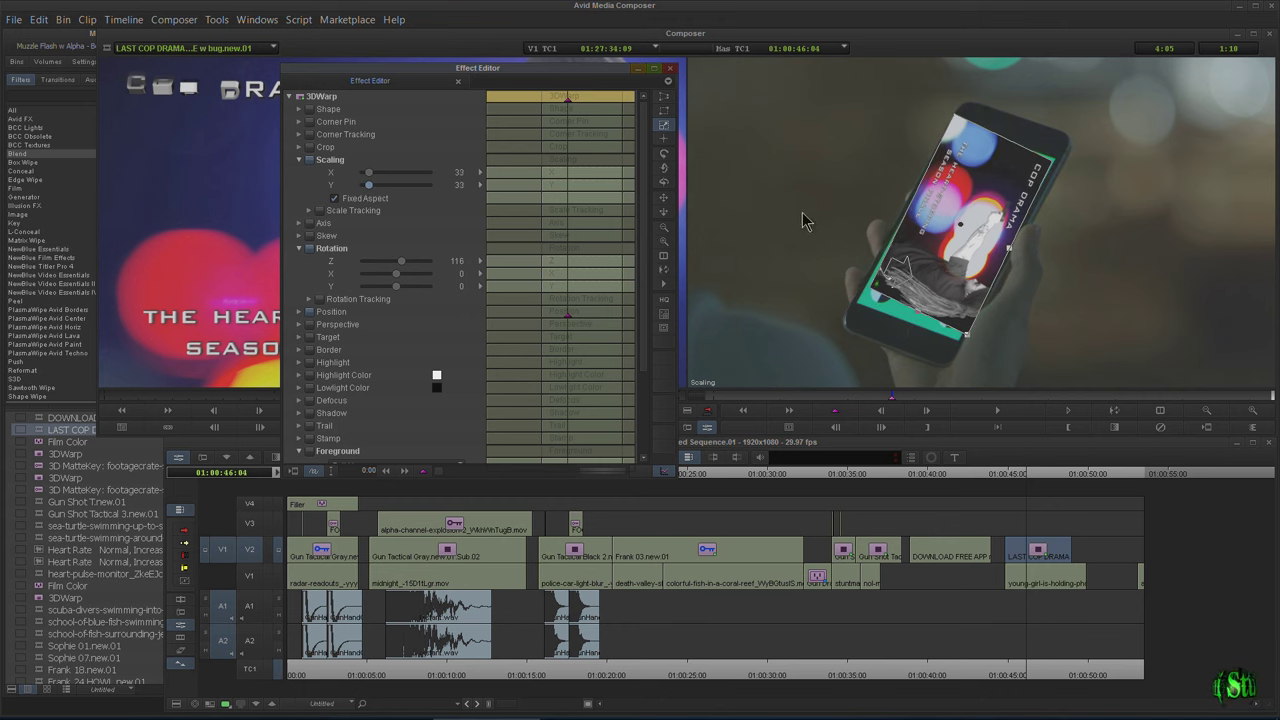
drag(957, 248, 951, 255)
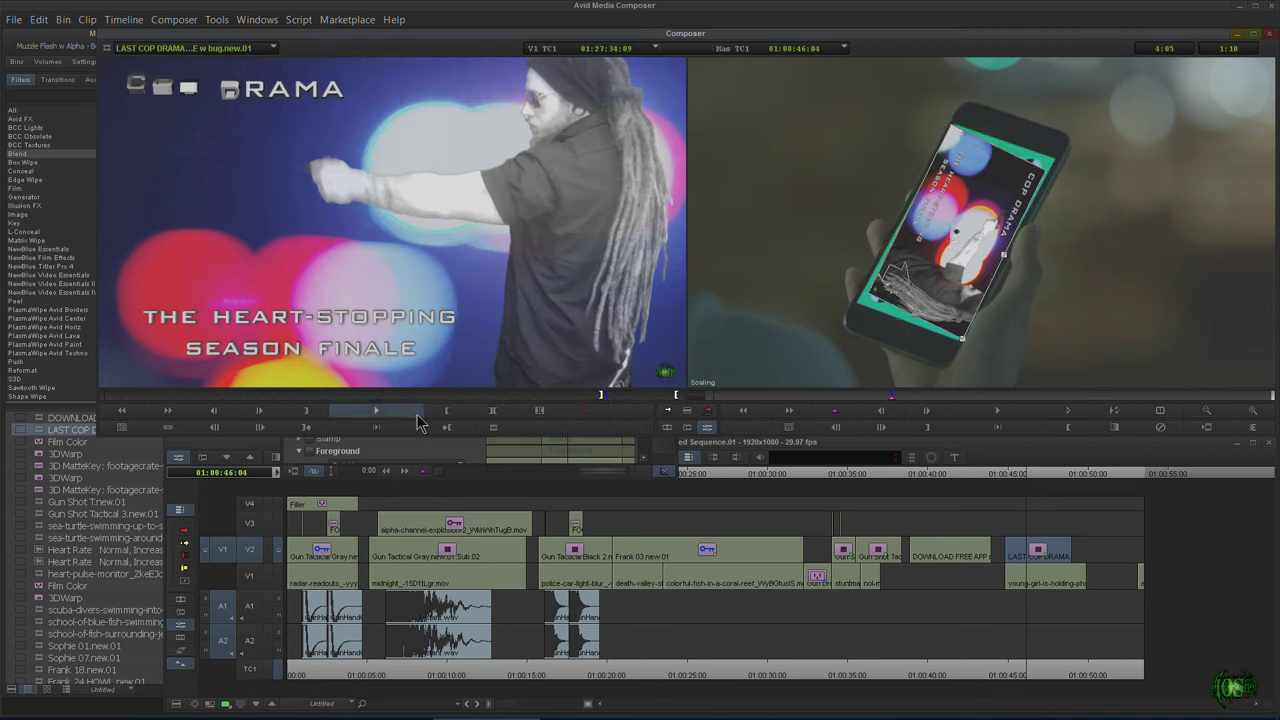
Corner-pin the overlay by fitting its four corners to the corners of the phone's green screen.
click(412, 450)
click(298, 122)
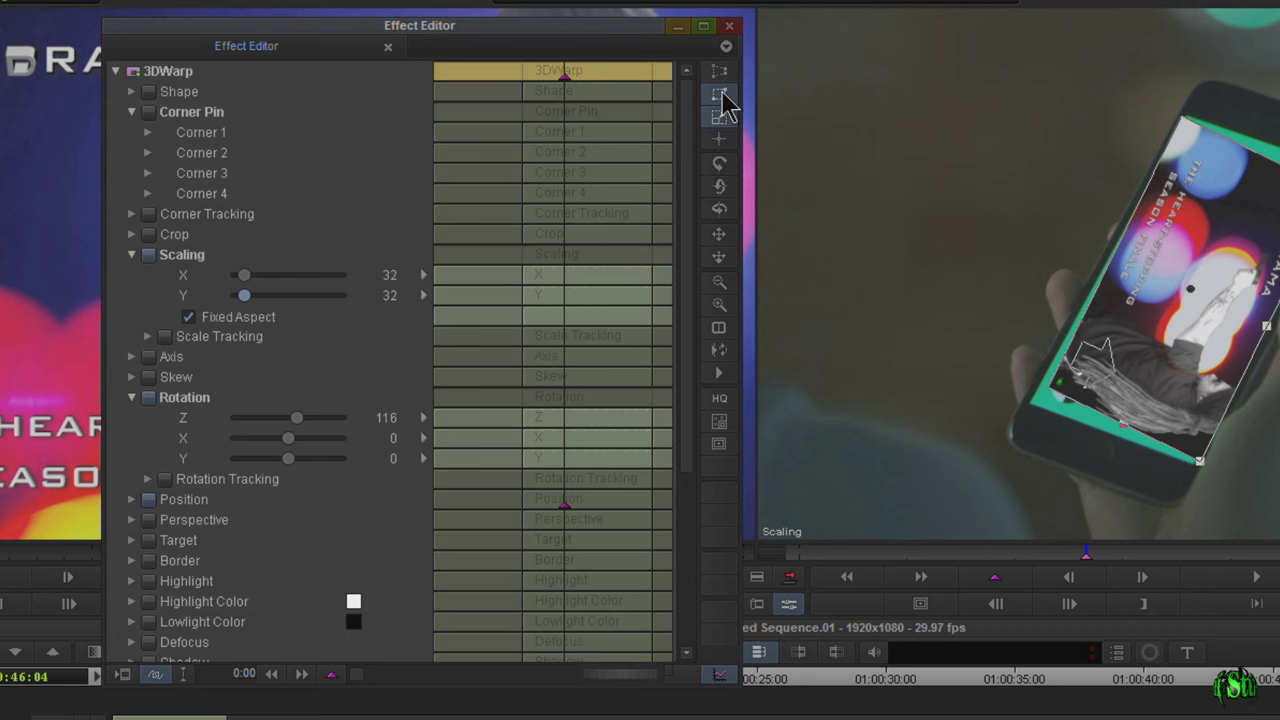
click(722, 75)
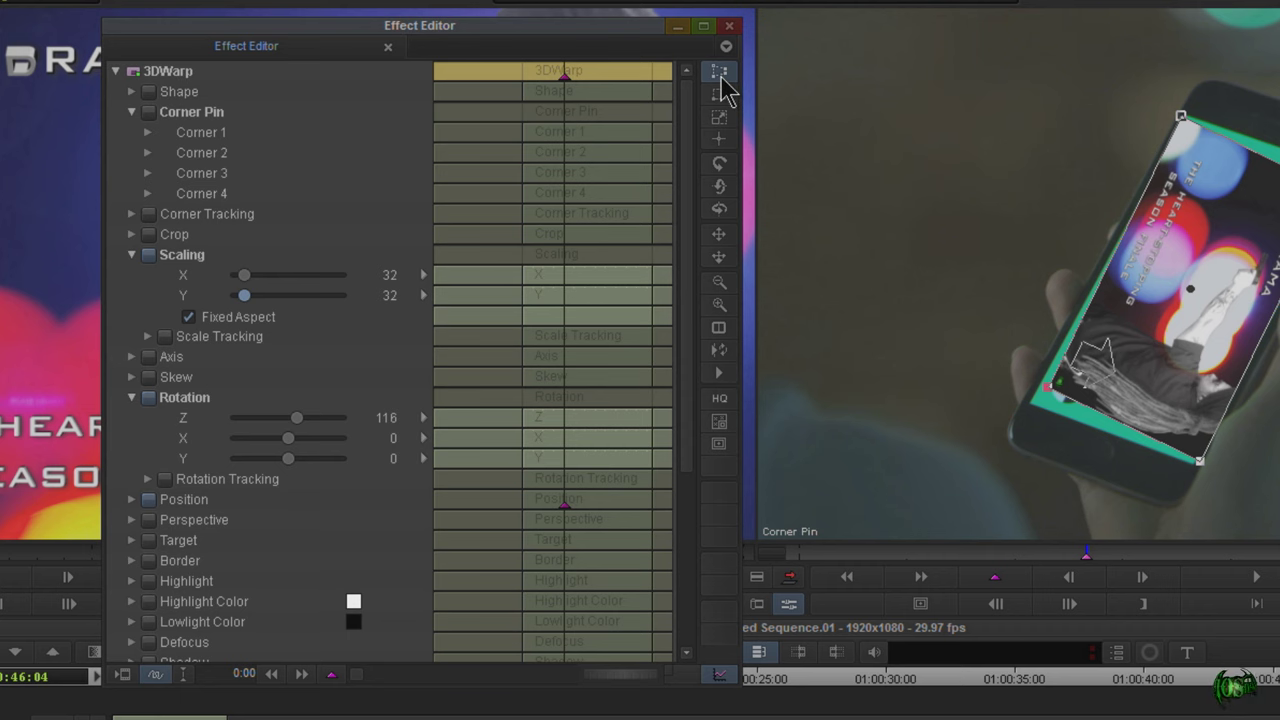
drag(1182, 118, 1183, 111)
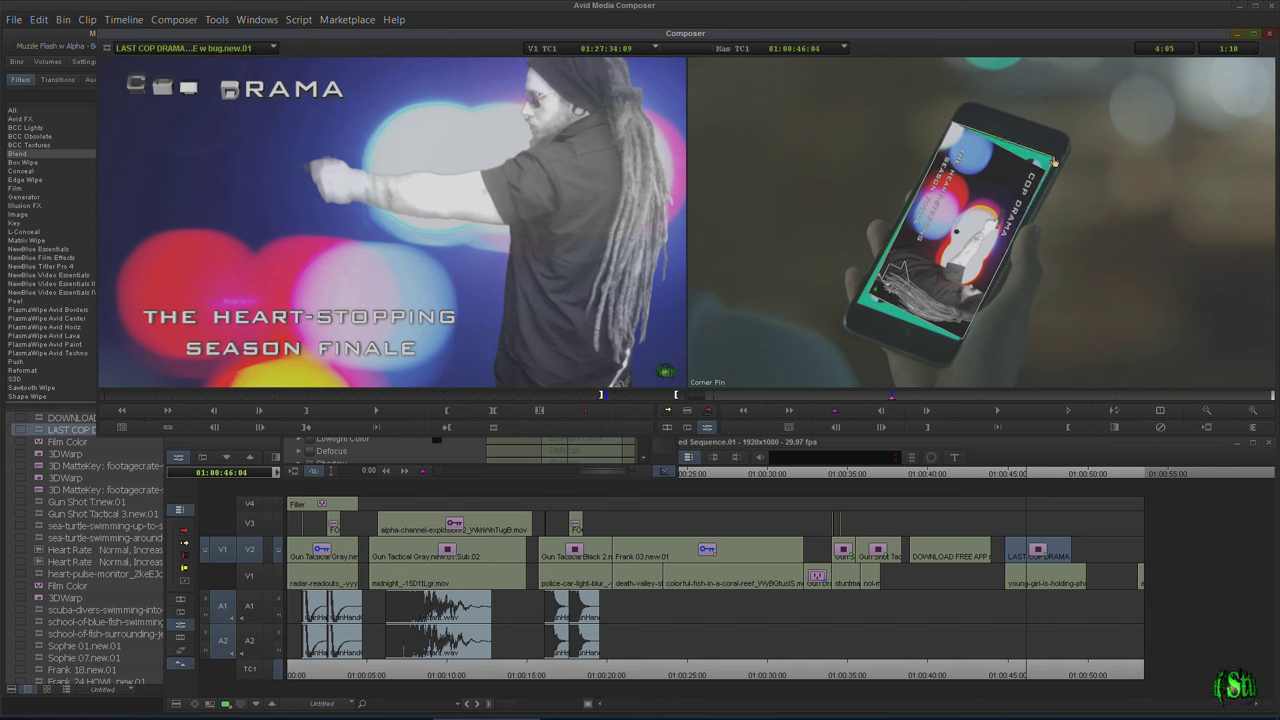
drag(1050, 167, 1054, 160)
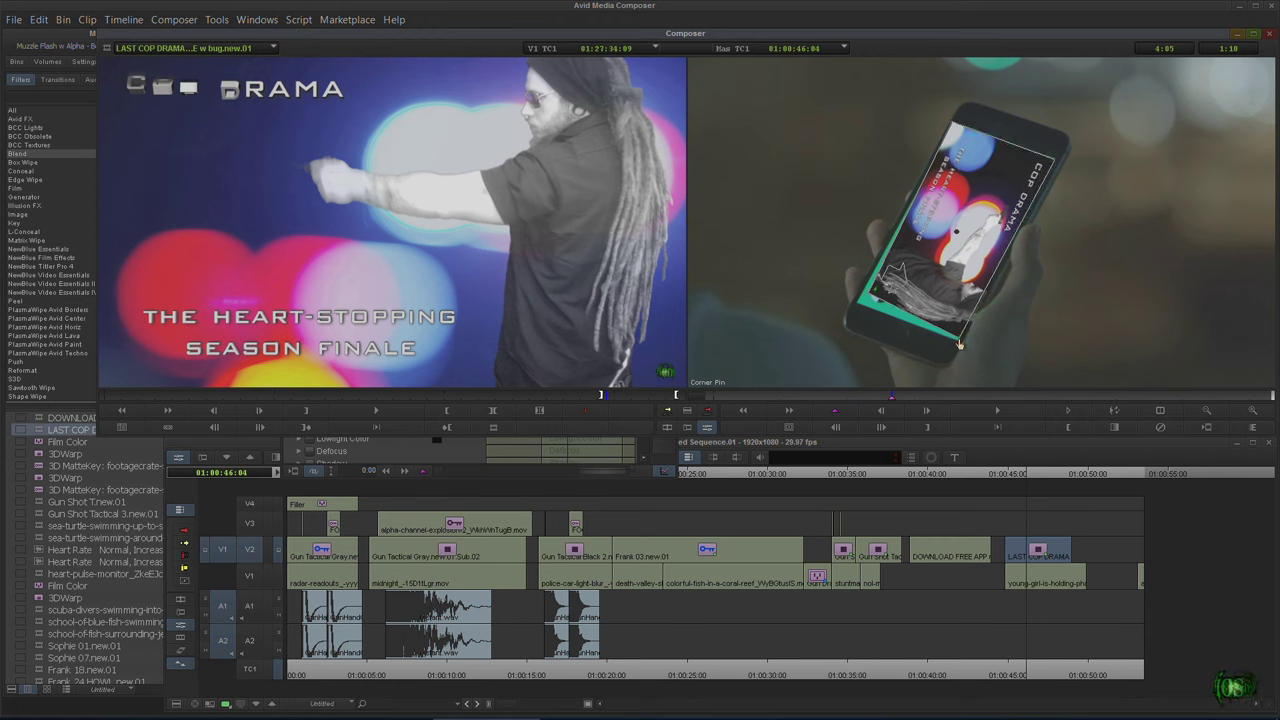
drag(958, 343, 957, 342)
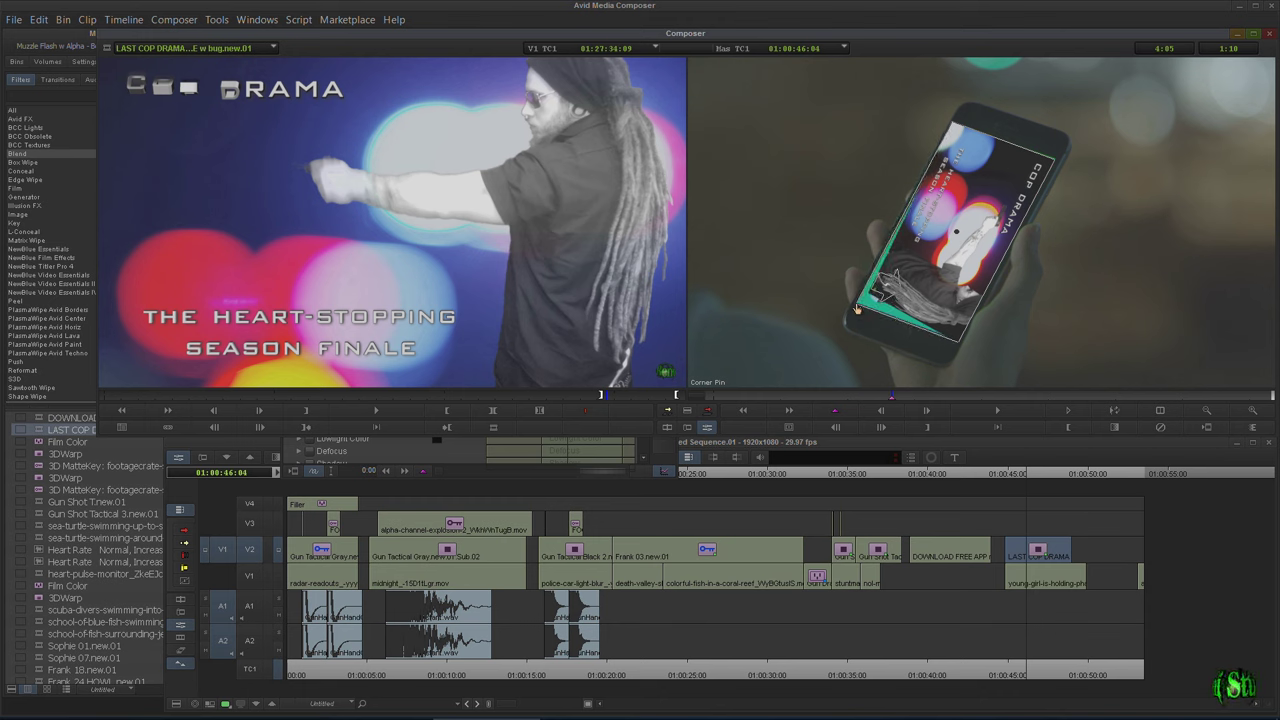
drag(857, 308, 856, 303)
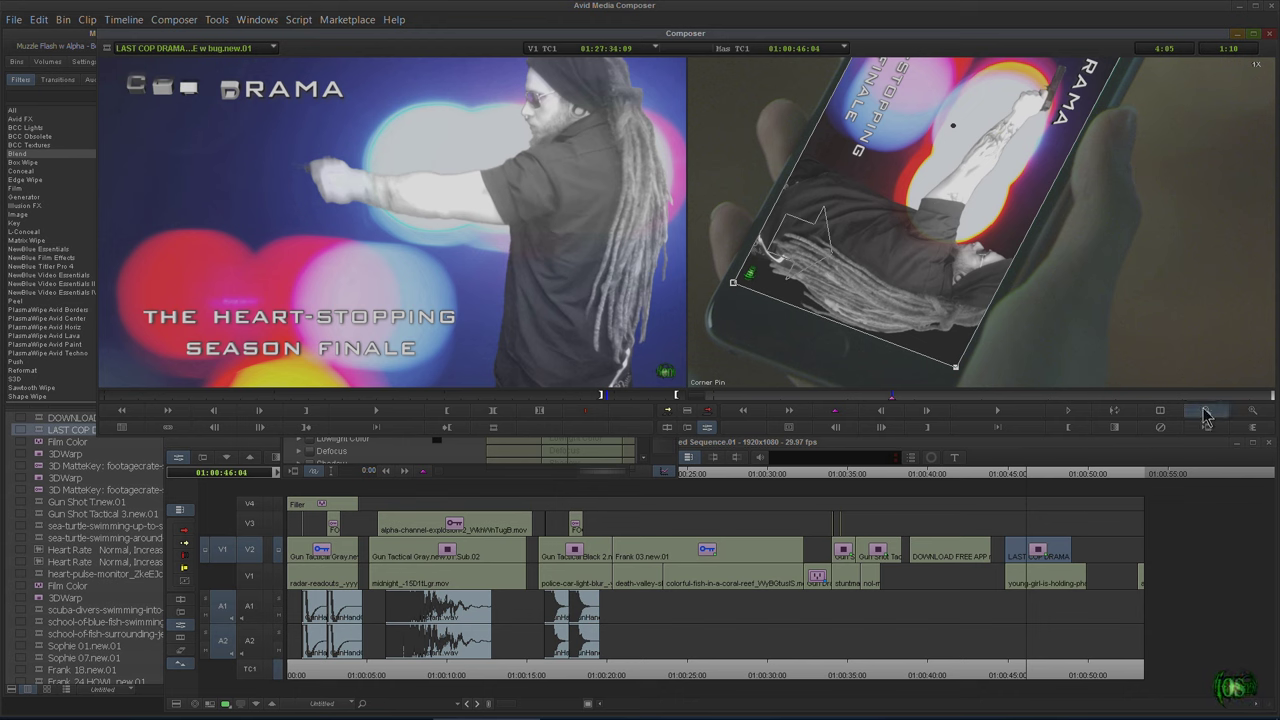
Scrub the sequence forward to 01:00:47:07 to check the overlay's alignment with the moving phone.
click(1205, 418)
click(1033, 474)
mouse_move(1034, 475)
mouse_down()
mouse_move(1017, 482)
mouse_move(1043, 480)
mouse_up()
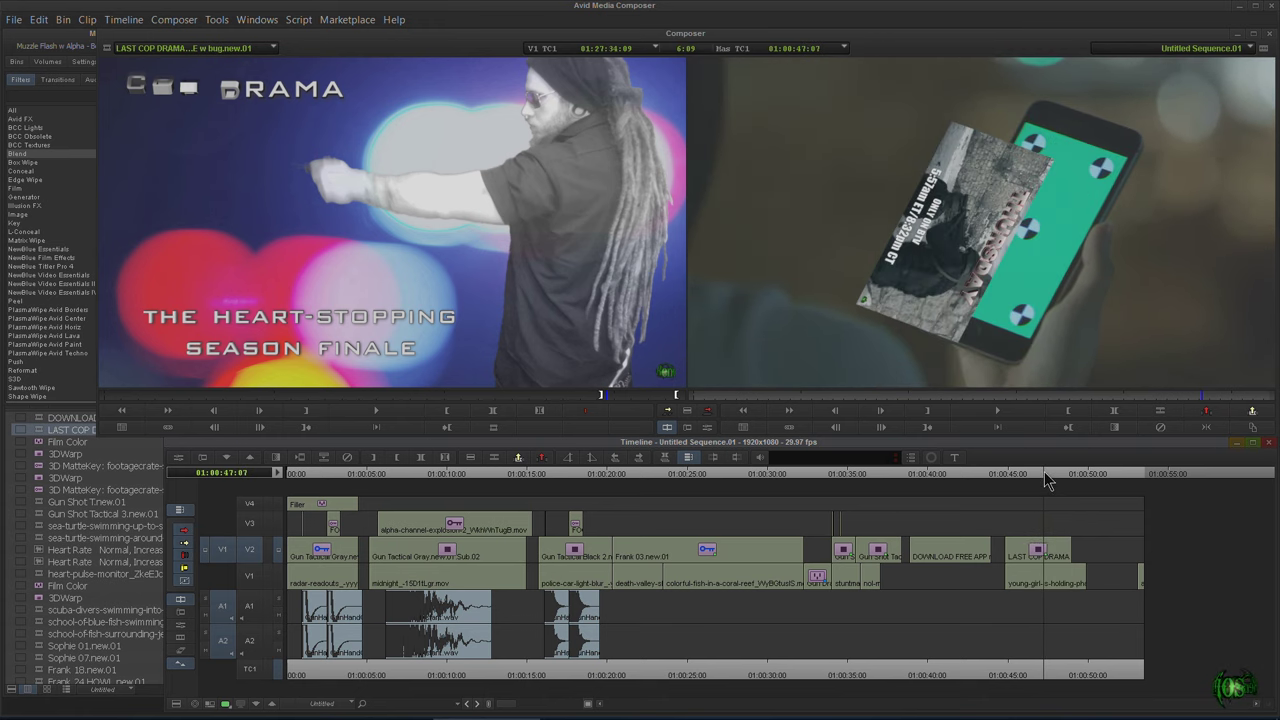
Review the 3D Warp settings once more and remove the effect from the LAST COP DRAMA clip.
click(688, 428)
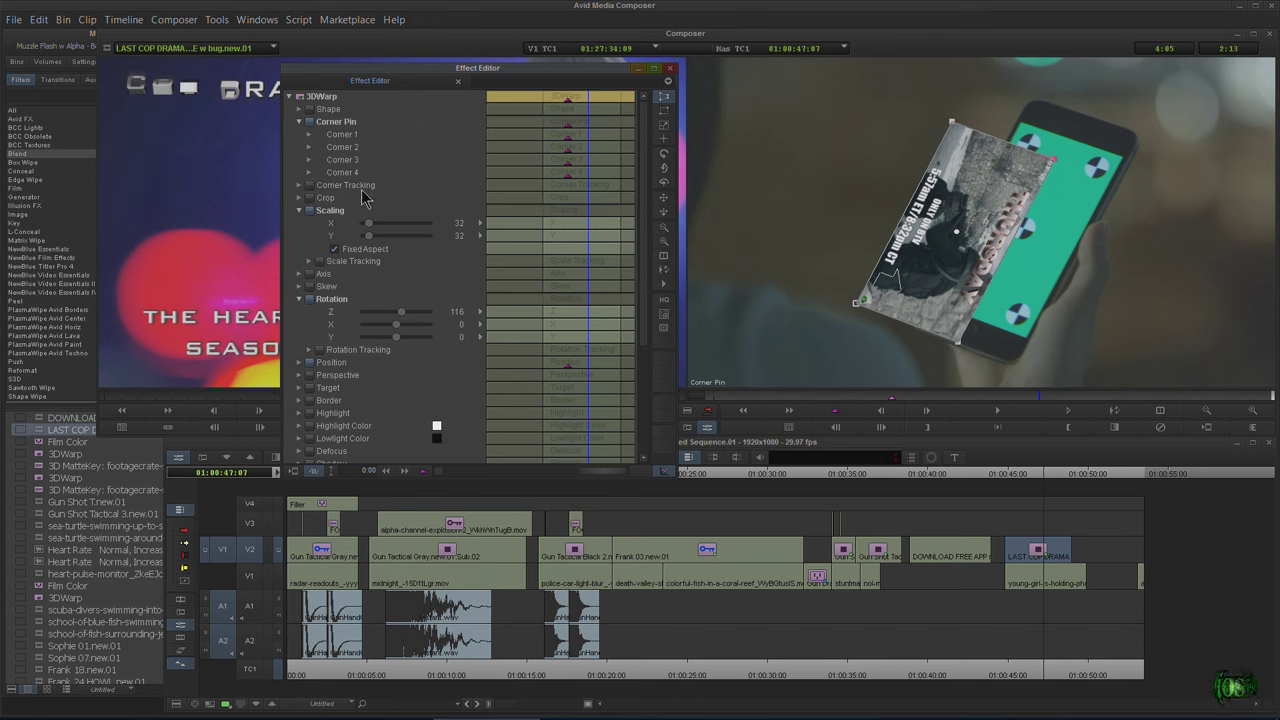
click(670, 70)
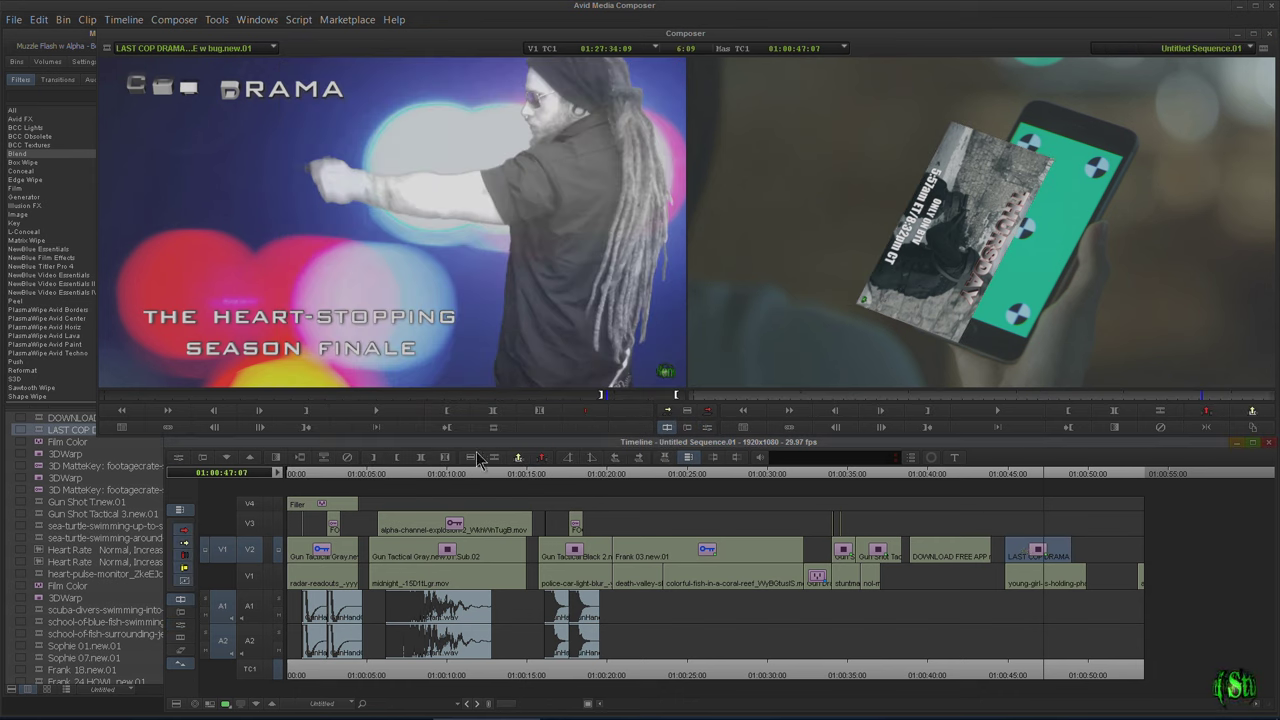
click(366, 474)
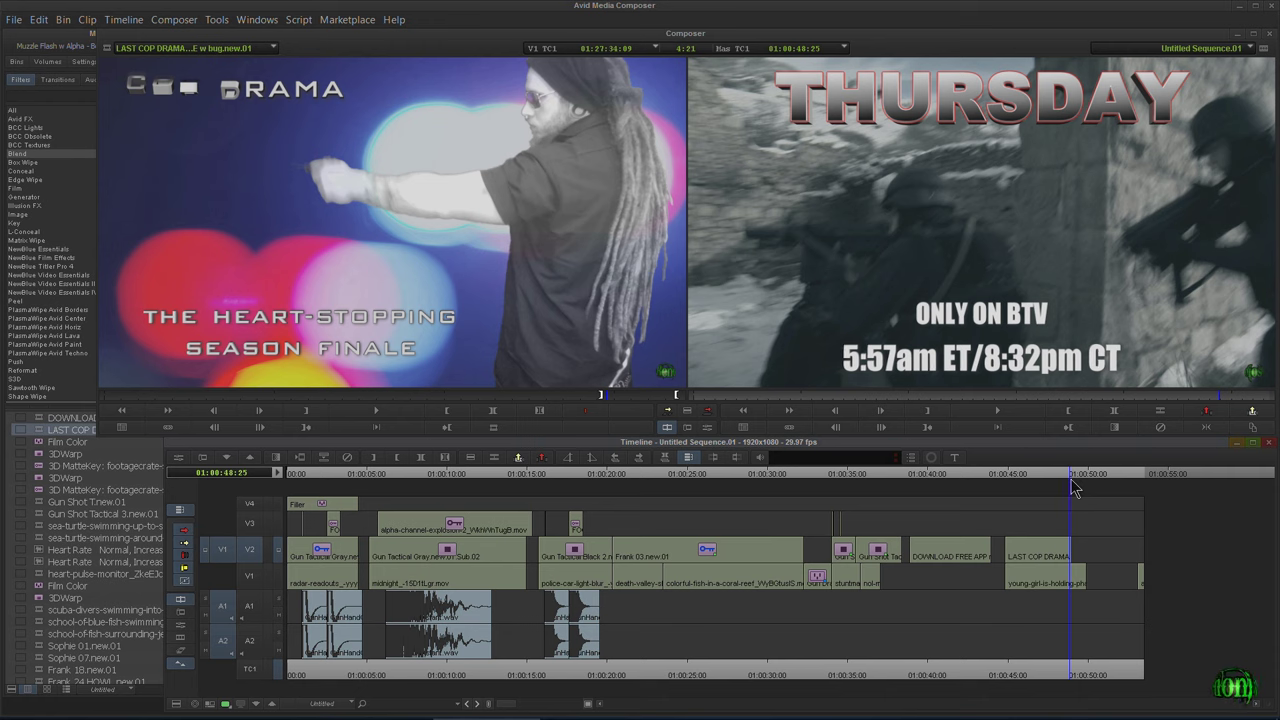
Apply the Timewarp effect to the LAST COP DRAMA clip above the phone footage.
drag(1071, 480, 1037, 486)
click(43, 282)
scroll(45, 283, down, 3)
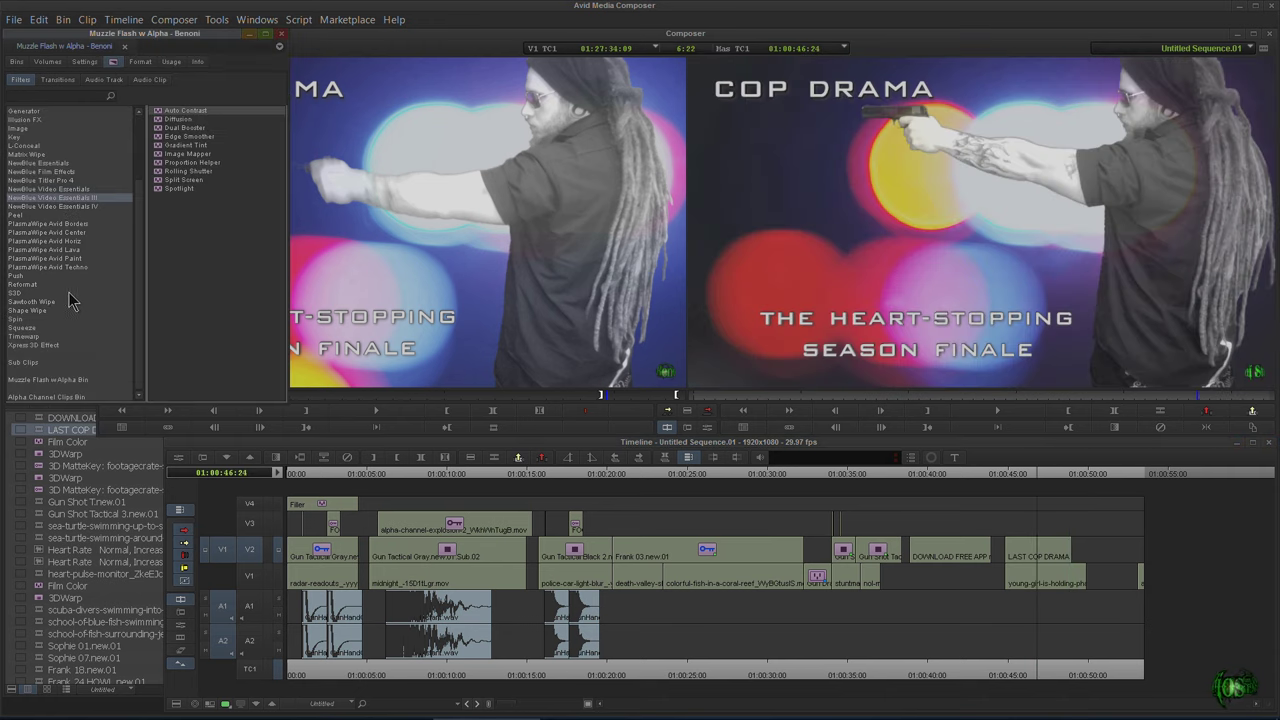
click(40, 336)
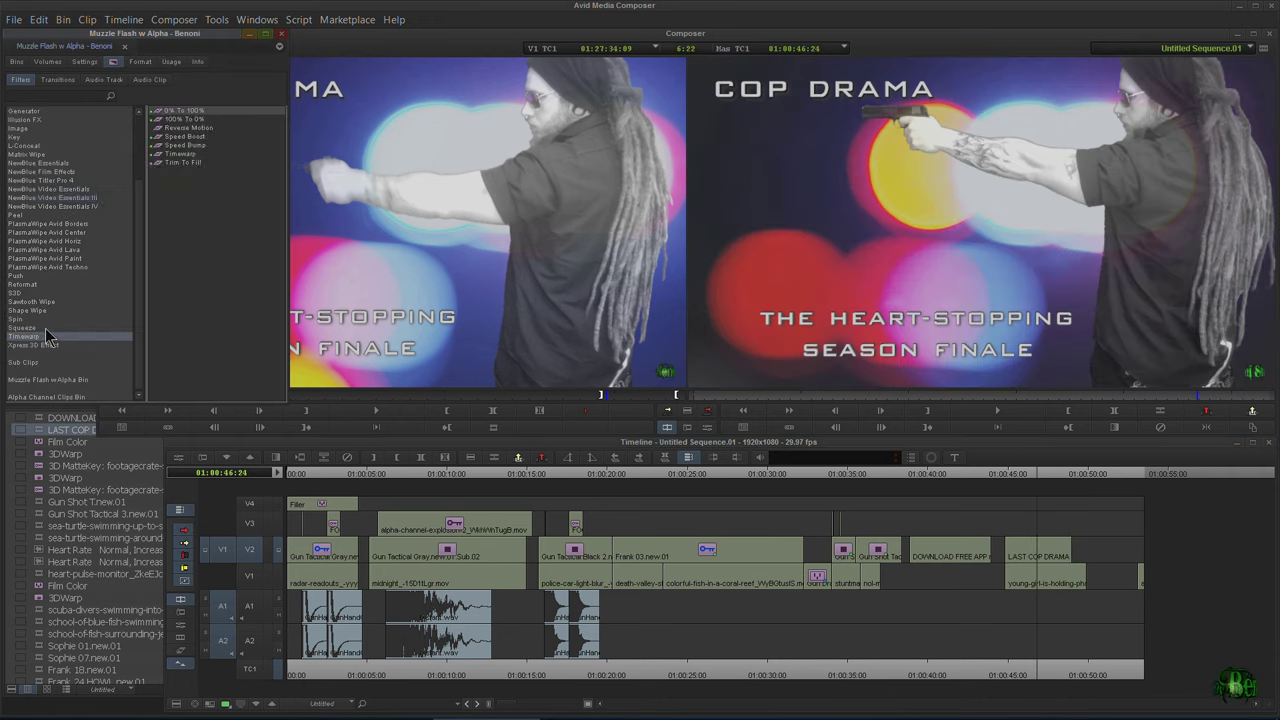
click(157, 155)
drag(821, 387, 1038, 556)
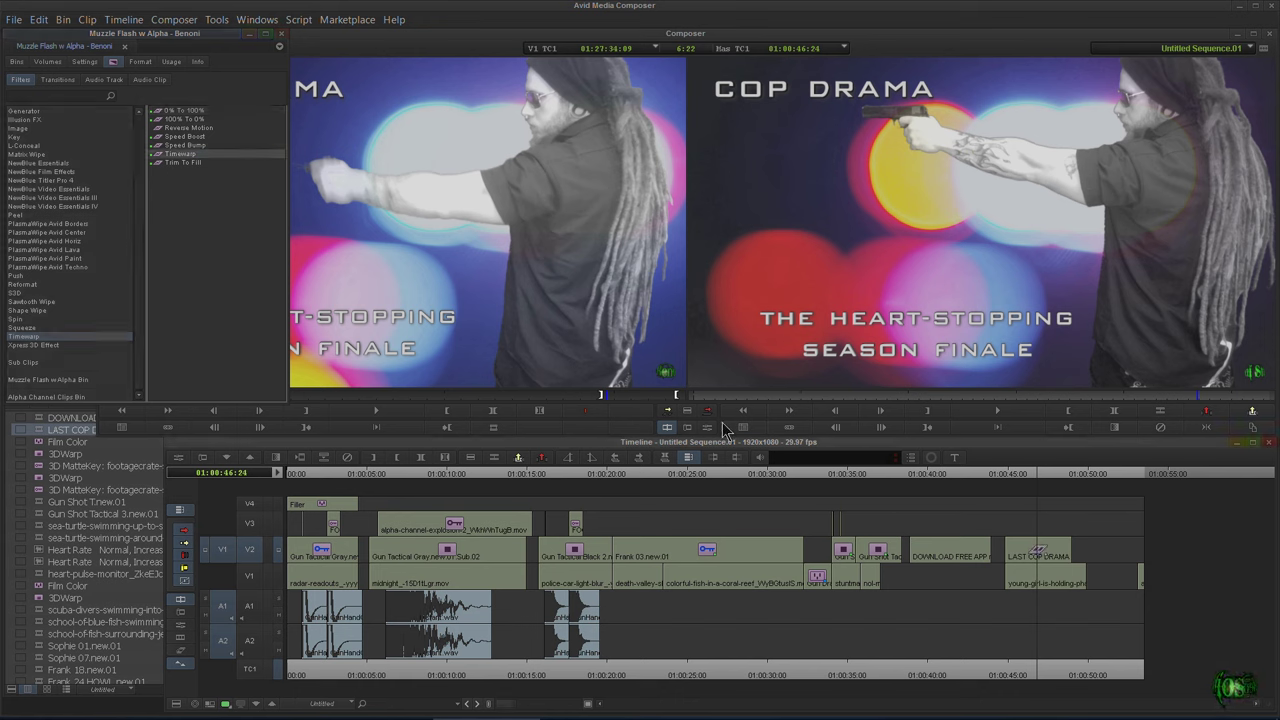
Set the Timewarp speed of the LAST COP DRAMA clip to 85.82.
click(727, 426)
click(824, 224)
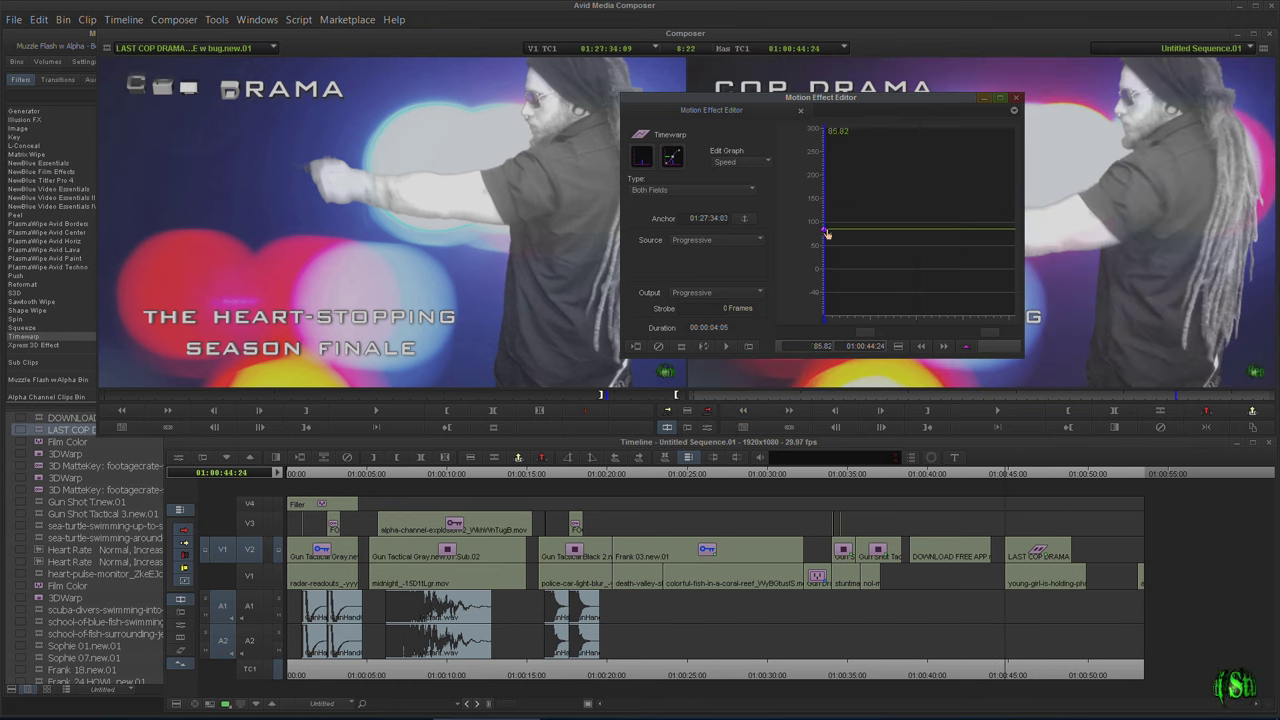
click(1017, 99)
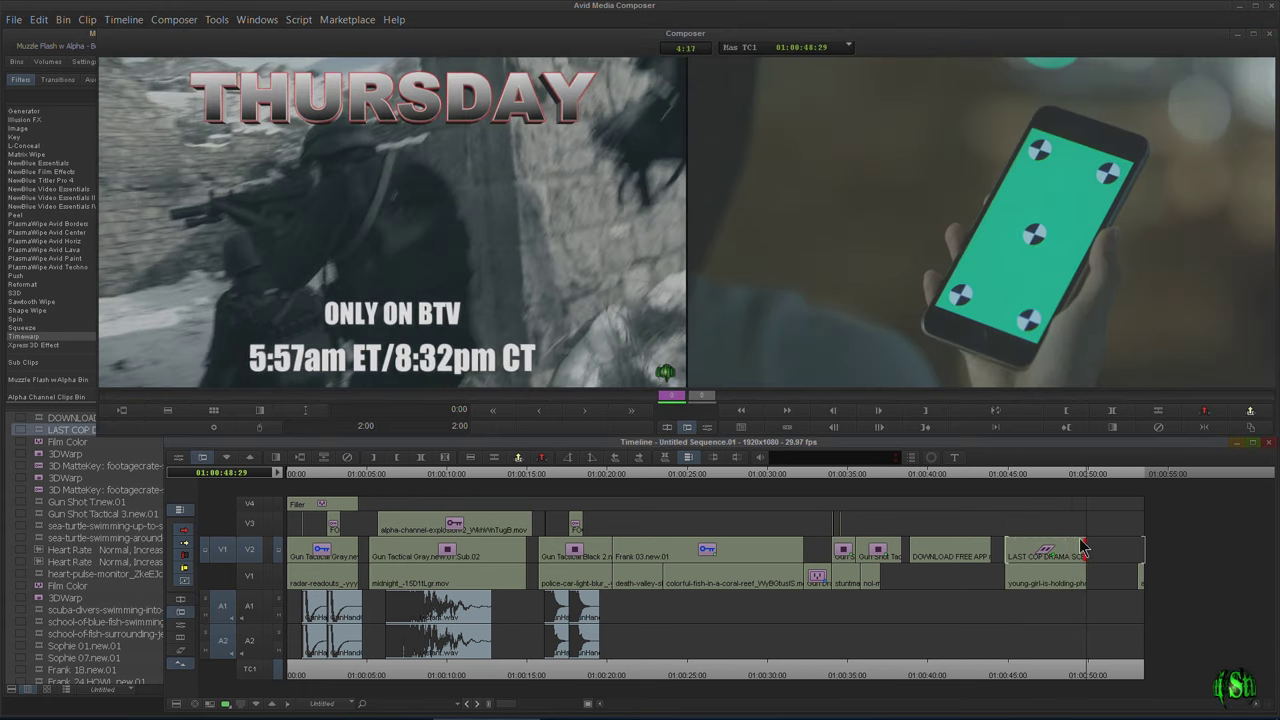
Extend the LAST COP DRAMA clip to the end of the phone clip and compare its ending with the source clip.
key(k)
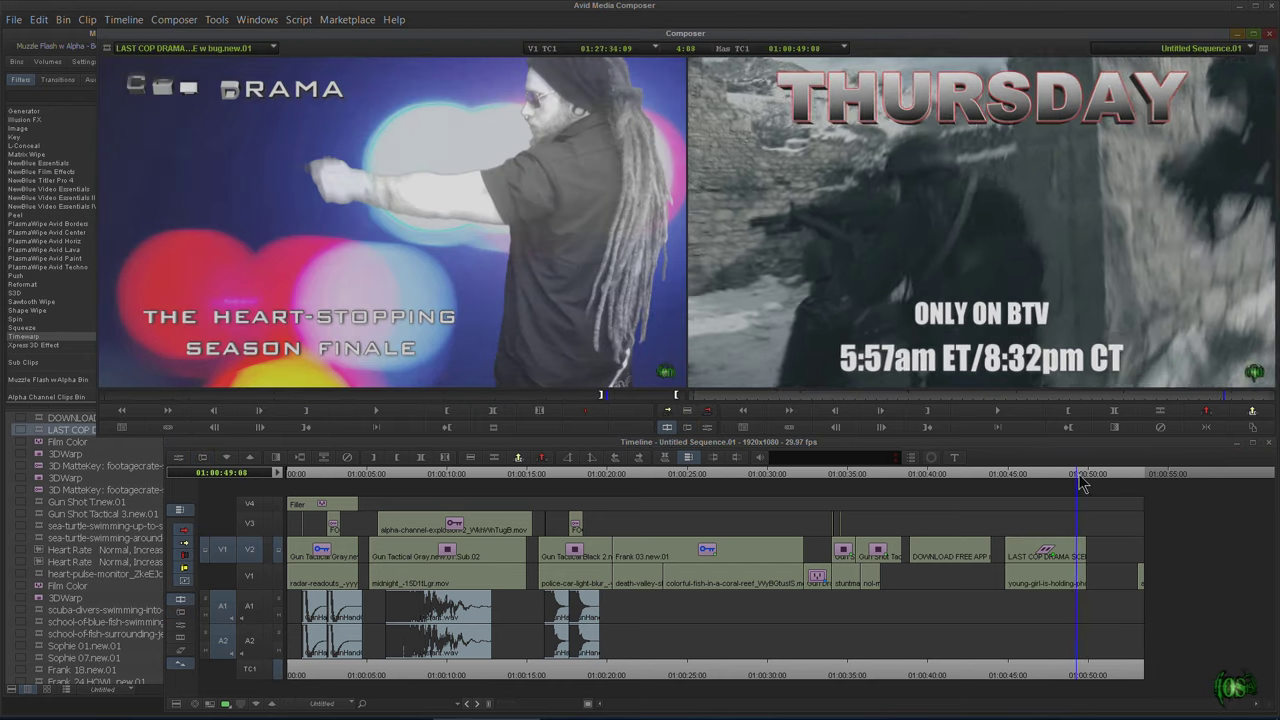
click(1086, 478)
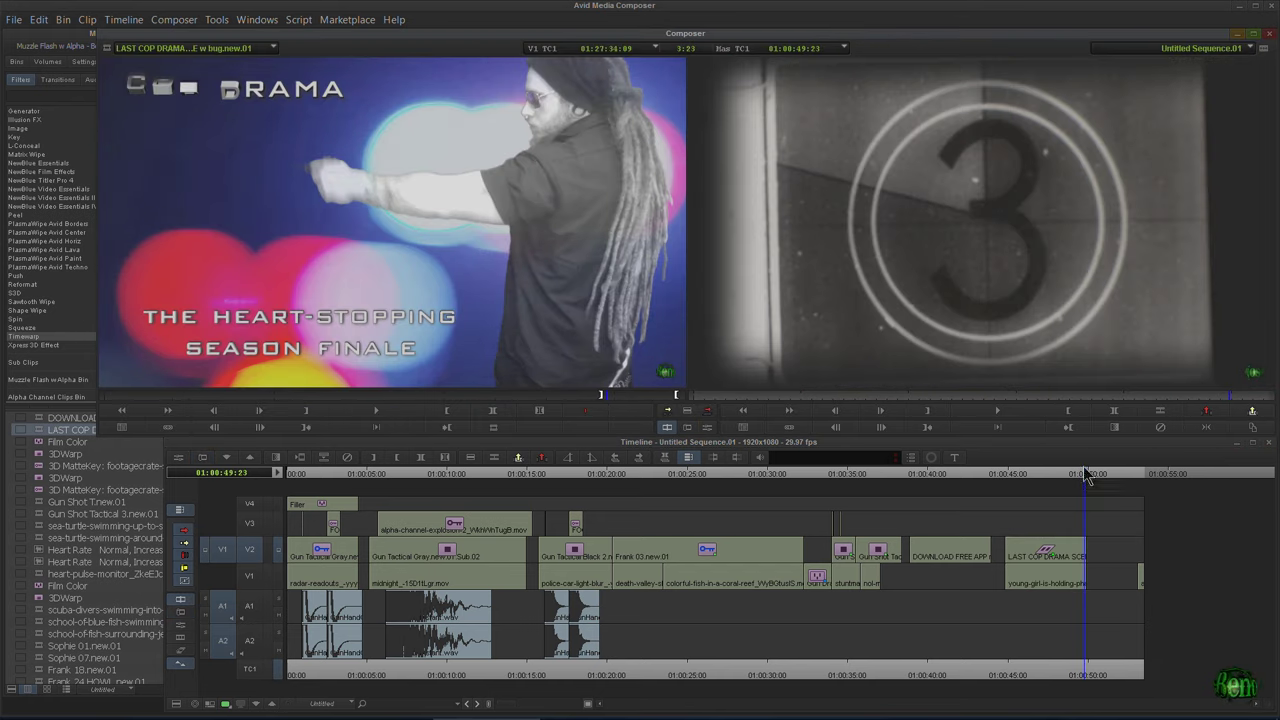
drag(658, 396, 680, 397)
Readjust the LAST COP DRAMA clip's Timewarp speed on the speed graph.
click(1034, 547)
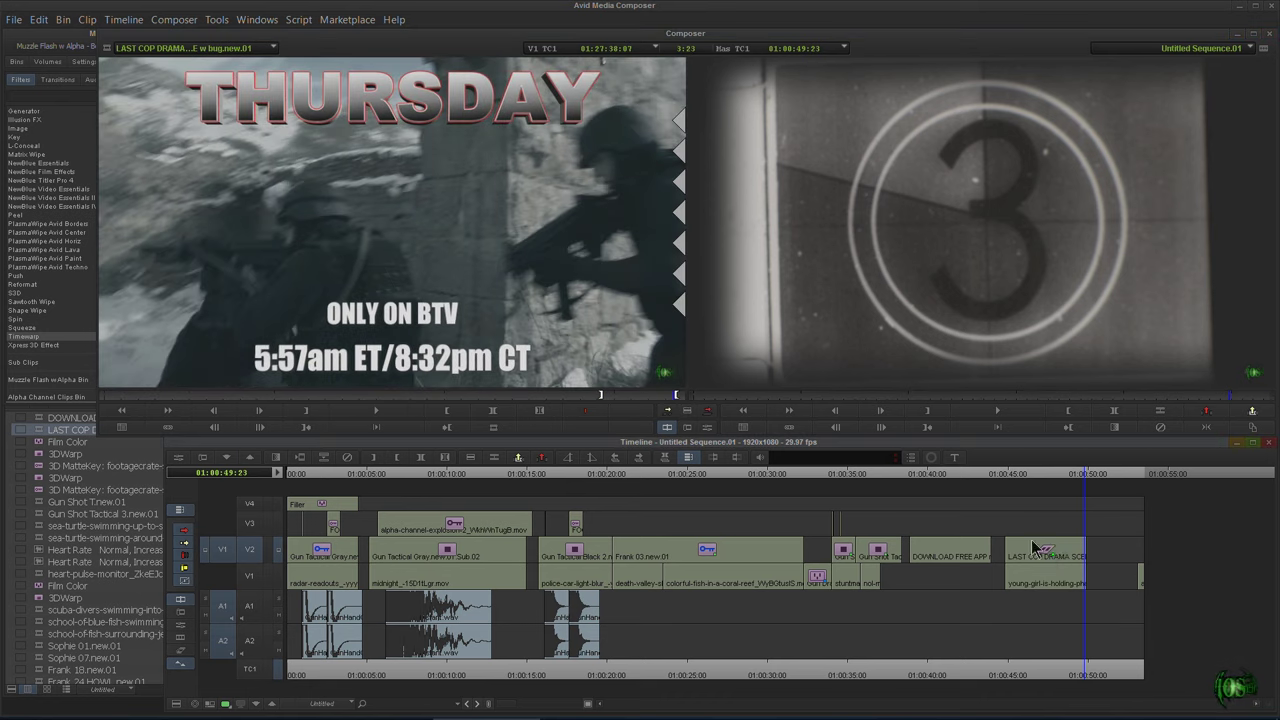
click(706, 428)
click(825, 236)
drag(825, 236, 825, 231)
click(1016, 97)
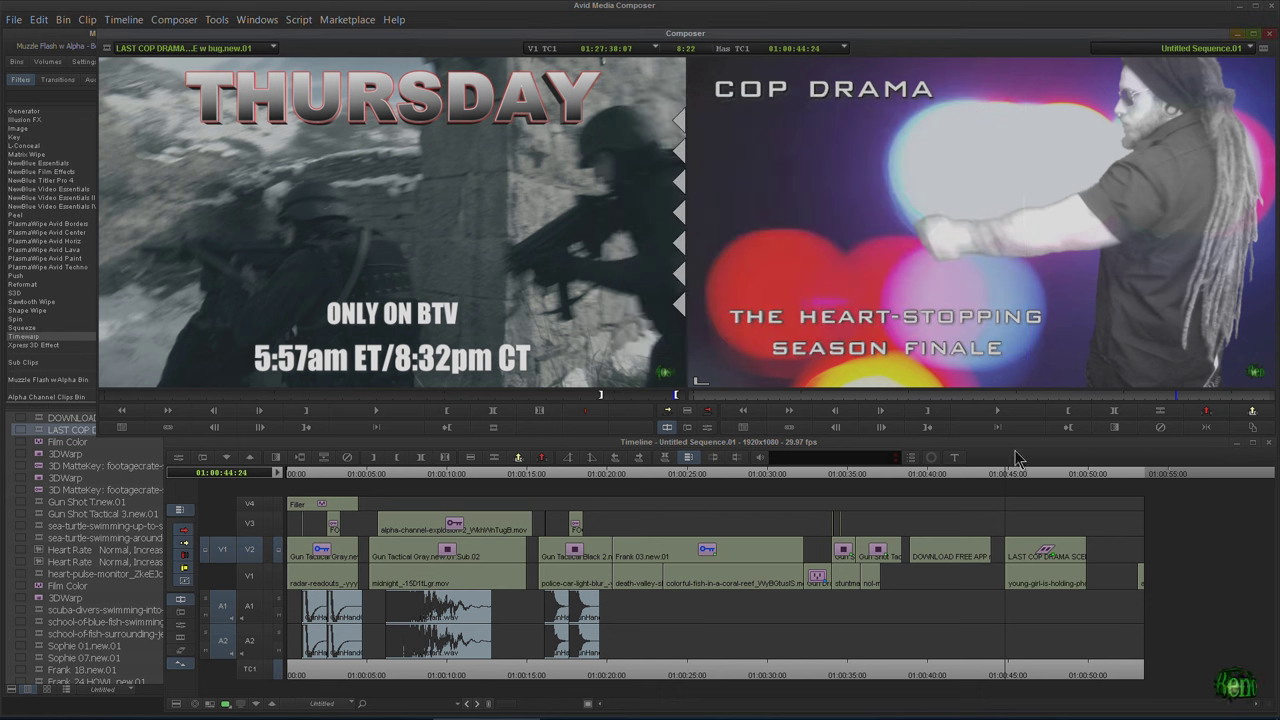
Scrub the start of the overlay and switch monitoring between V1 and V2 to compare the phone footage with the promo clip.
drag(1008, 478, 1018, 553)
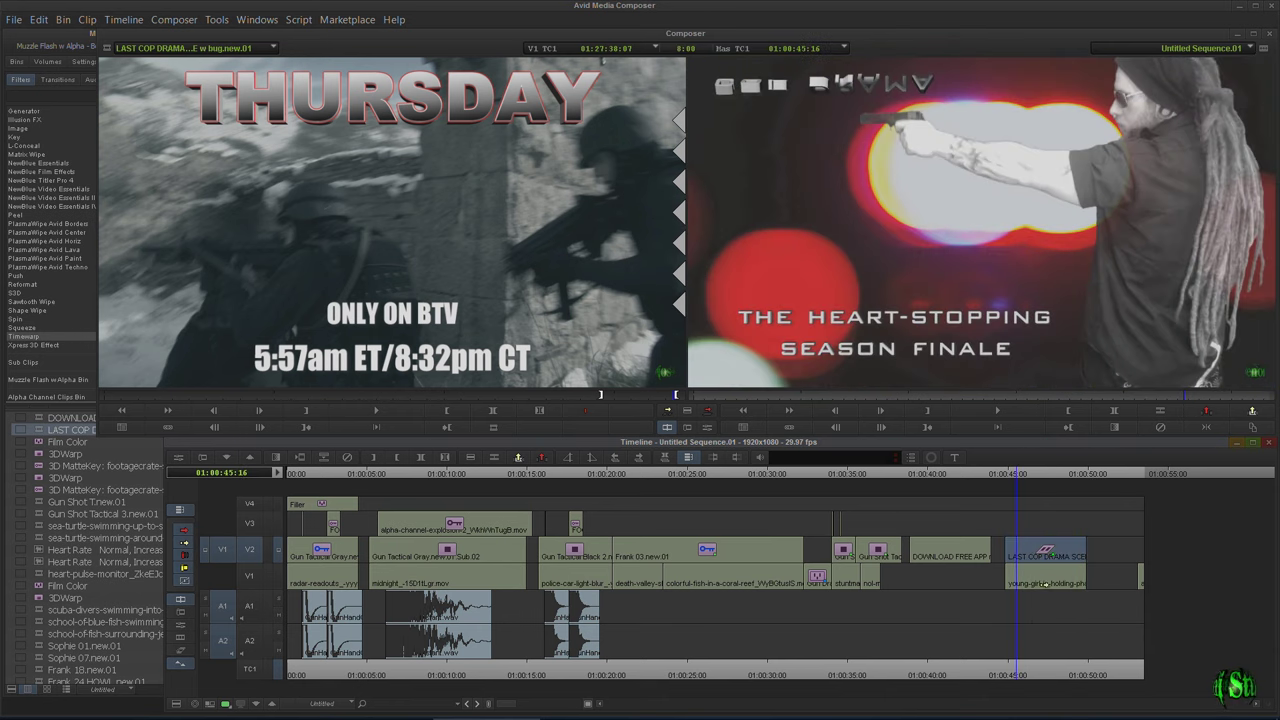
click(279, 576)
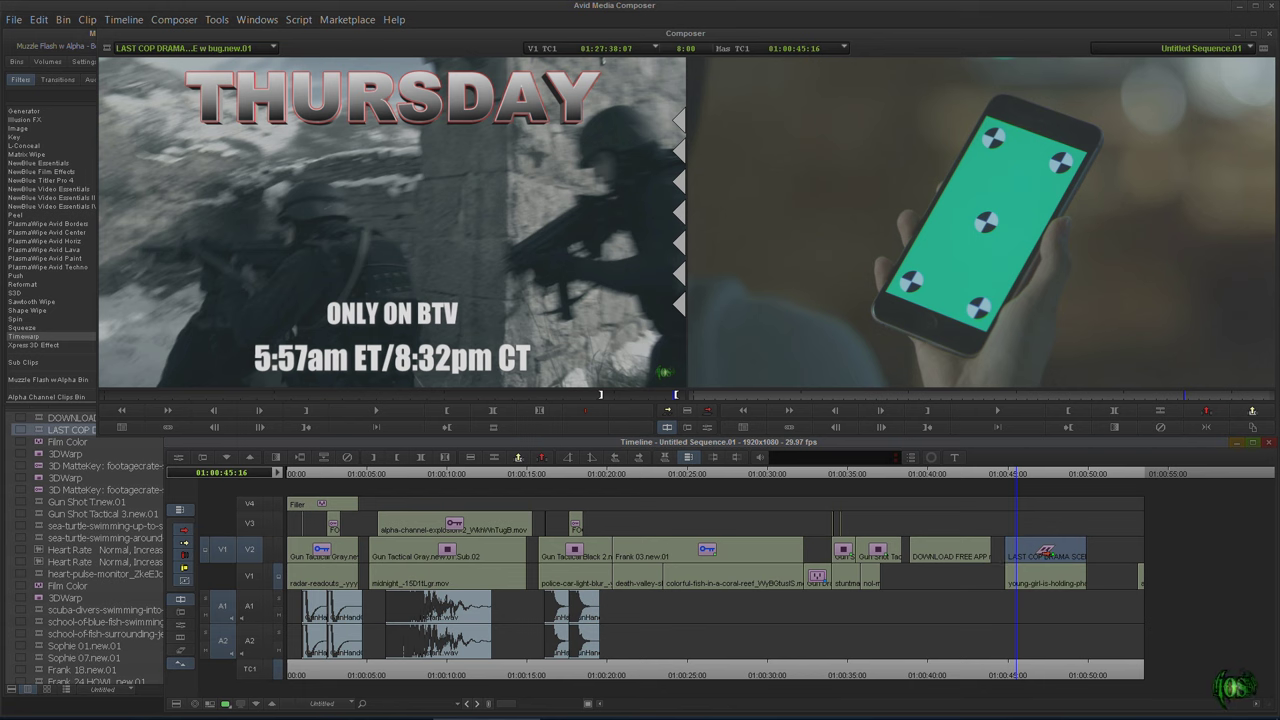
drag(1011, 474, 1023, 476)
click(1032, 578)
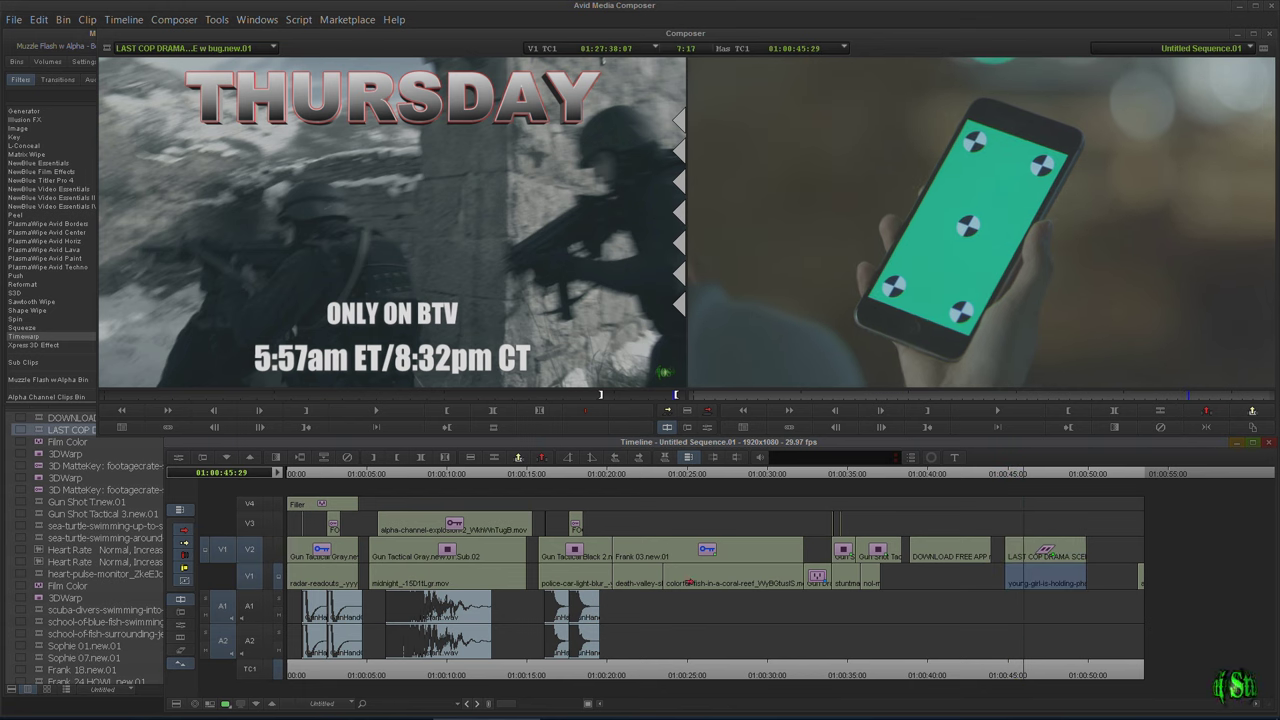
click(279, 550)
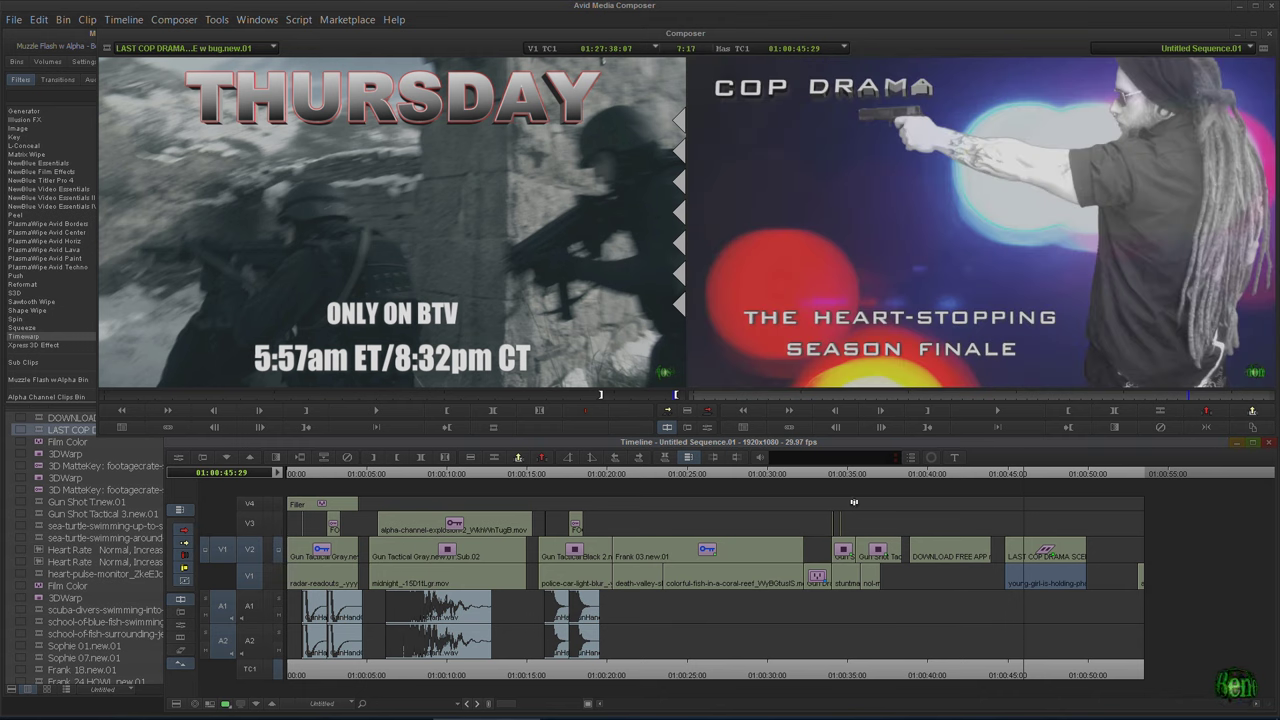
click(279, 577)
click(279, 550)
mouse_move(1010, 484)
mouse_down()
mouse_move(1045, 486)
mouse_move(1000, 491)
mouse_move(1023, 491)
mouse_up()
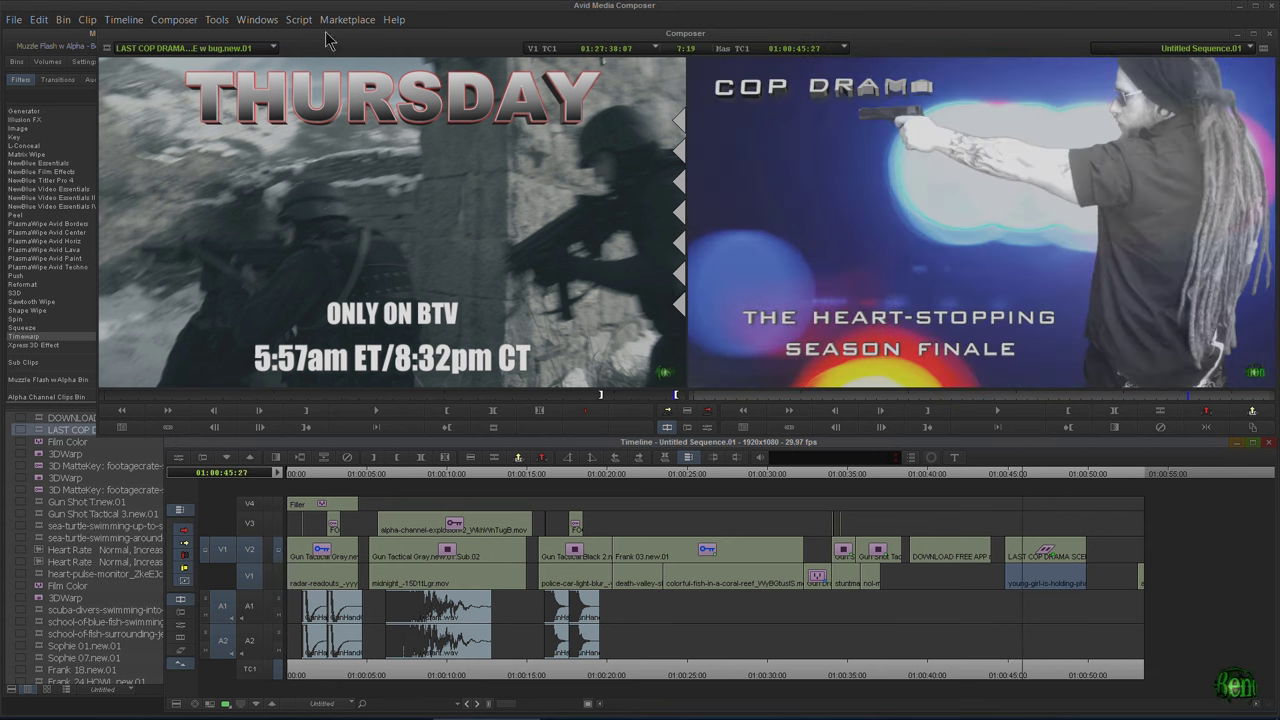
Apply the 3D Warp effect to the LAST COP DRAMA clip and reduce its scaling to 43.
click(35, 188)
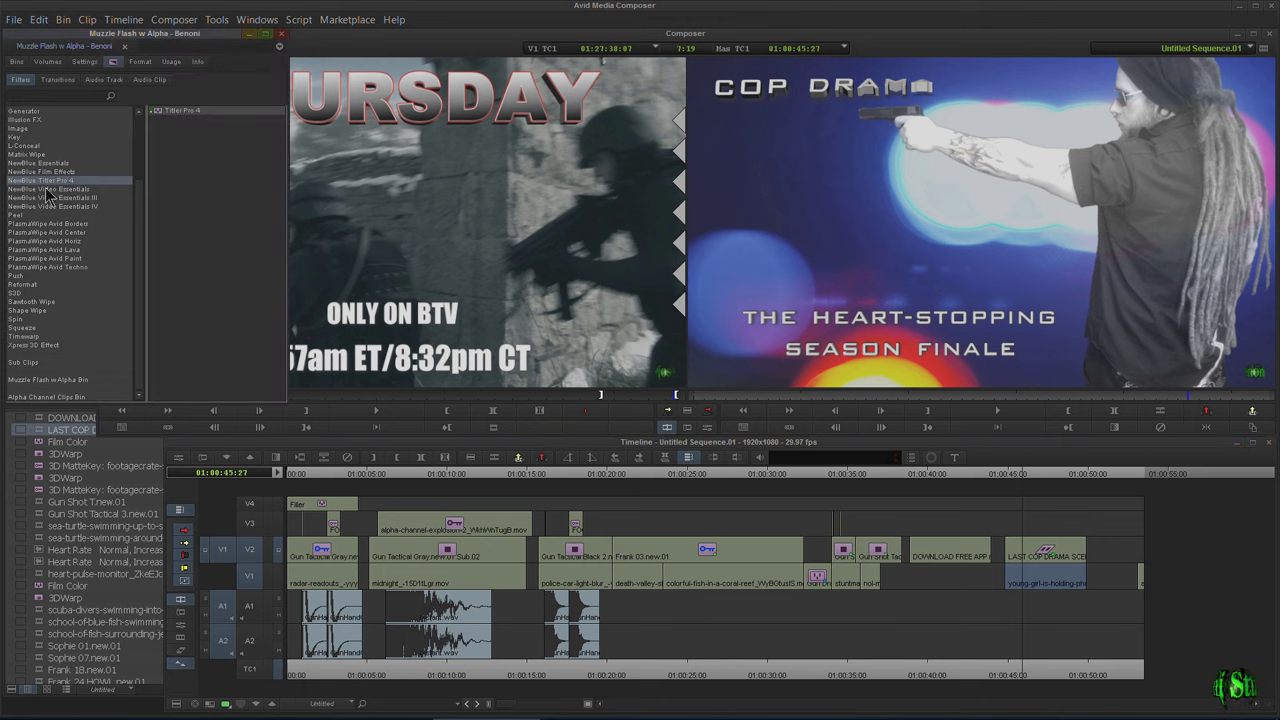
scroll(48, 200, up, 3)
click(18, 155)
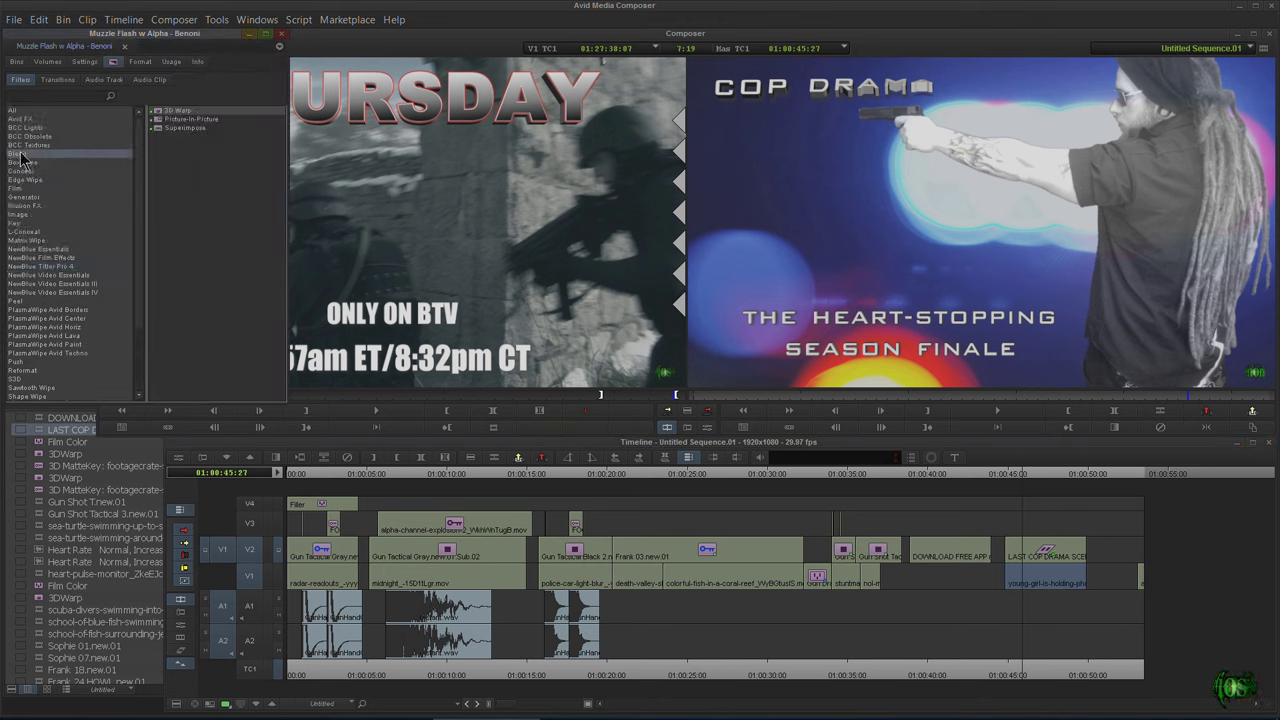
drag(163, 117, 1044, 552)
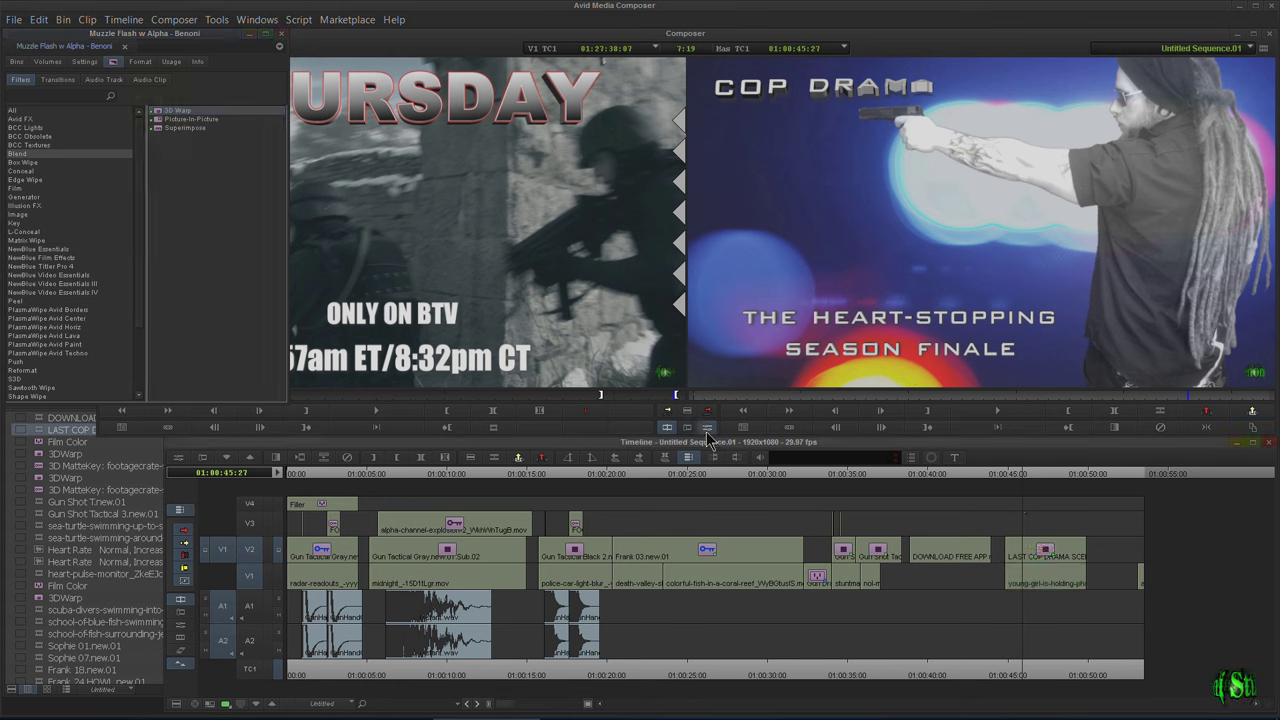
click(707, 428)
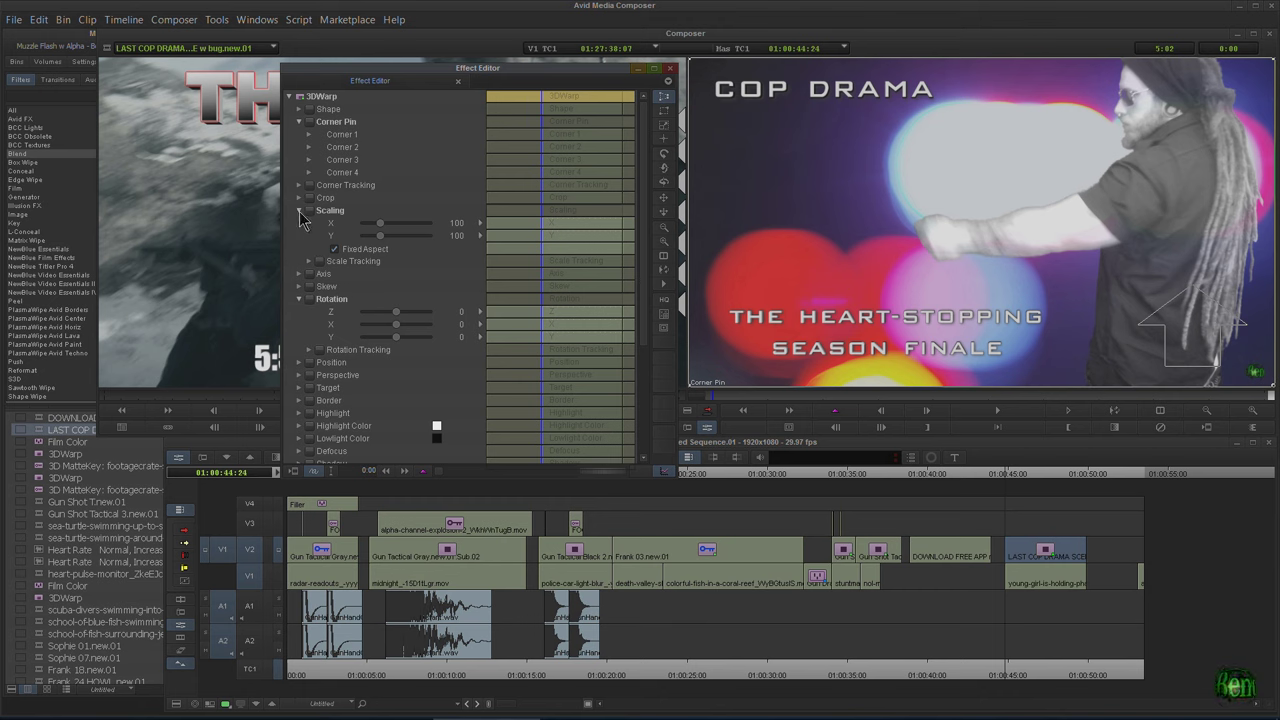
drag(381, 229, 374, 233)
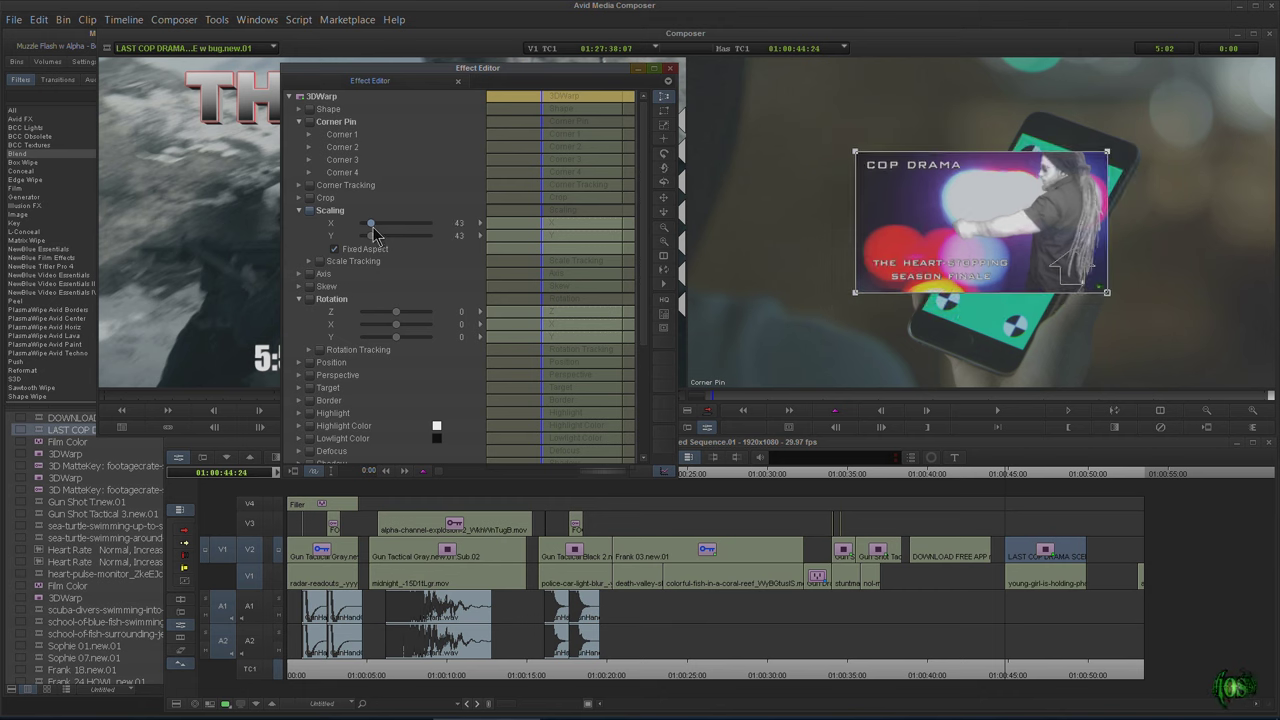
click(663, 97)
click(663, 97)
drag(1106, 154, 1121, 171)
drag(1108, 293, 1027, 344)
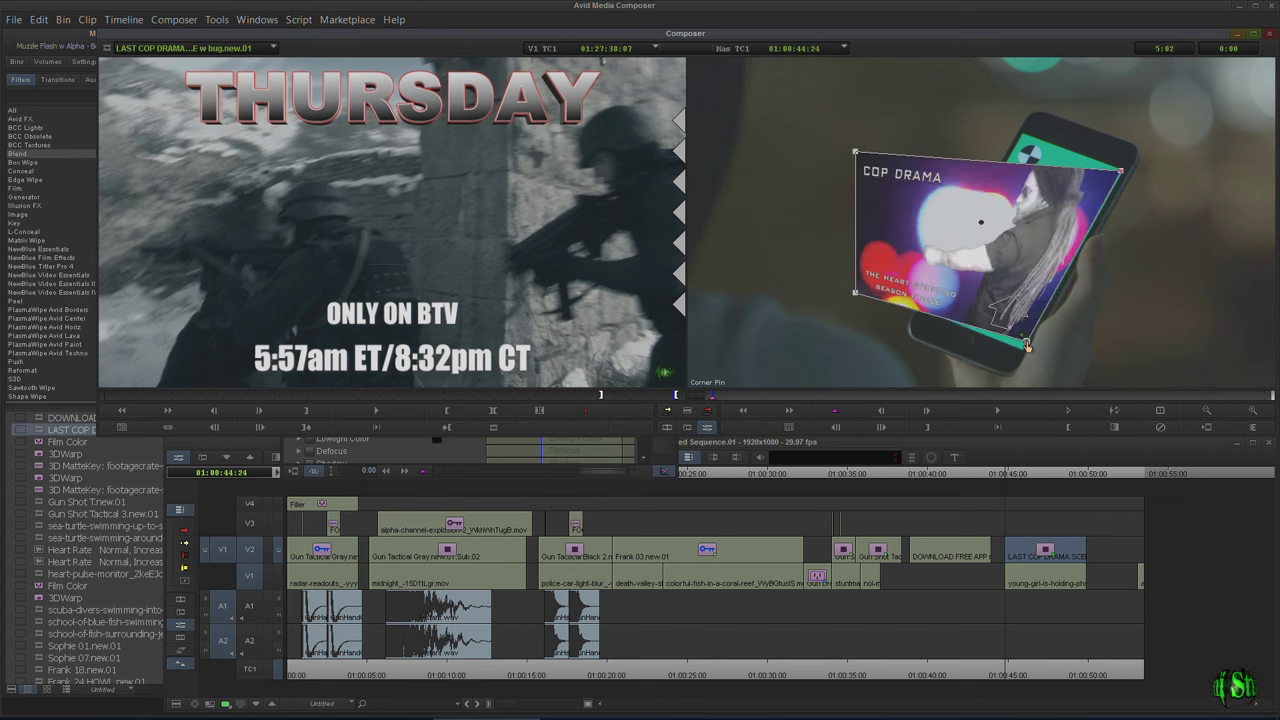
key(ctrl+z)
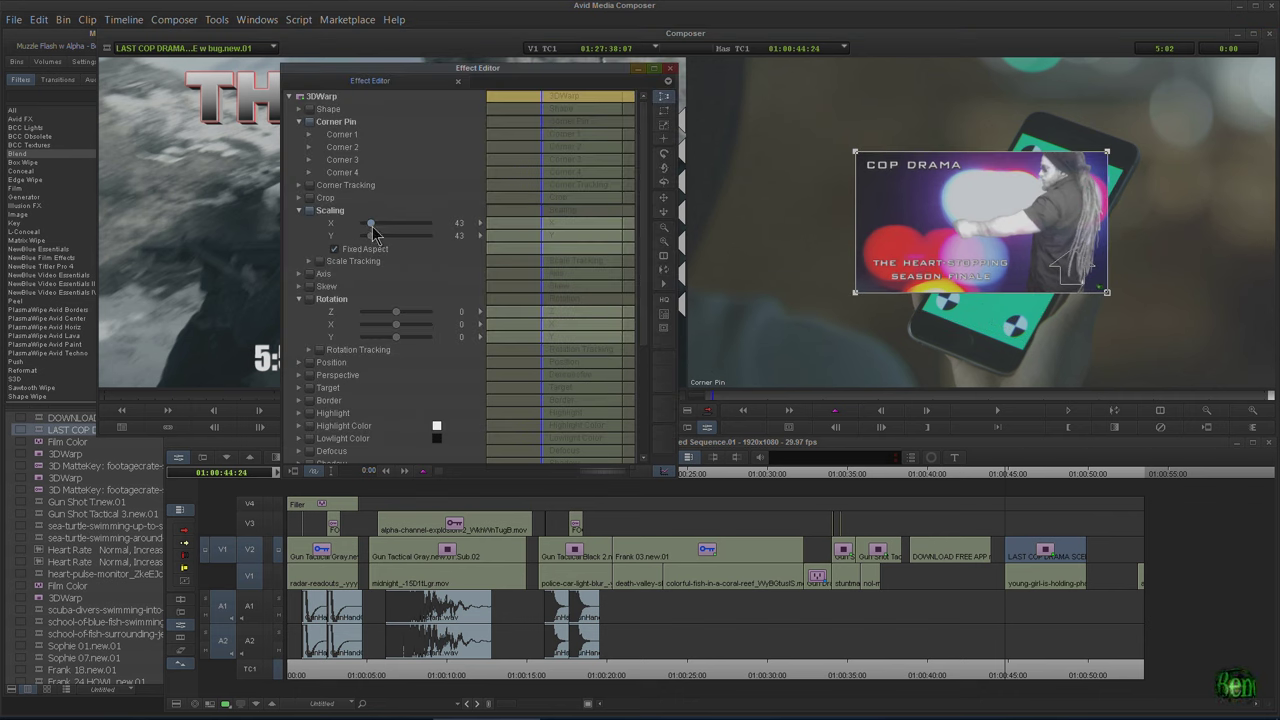
Rotate the overlay to 116 on the Z axis and reduce its scaling to 38.
scroll(364, 284, down, 1)
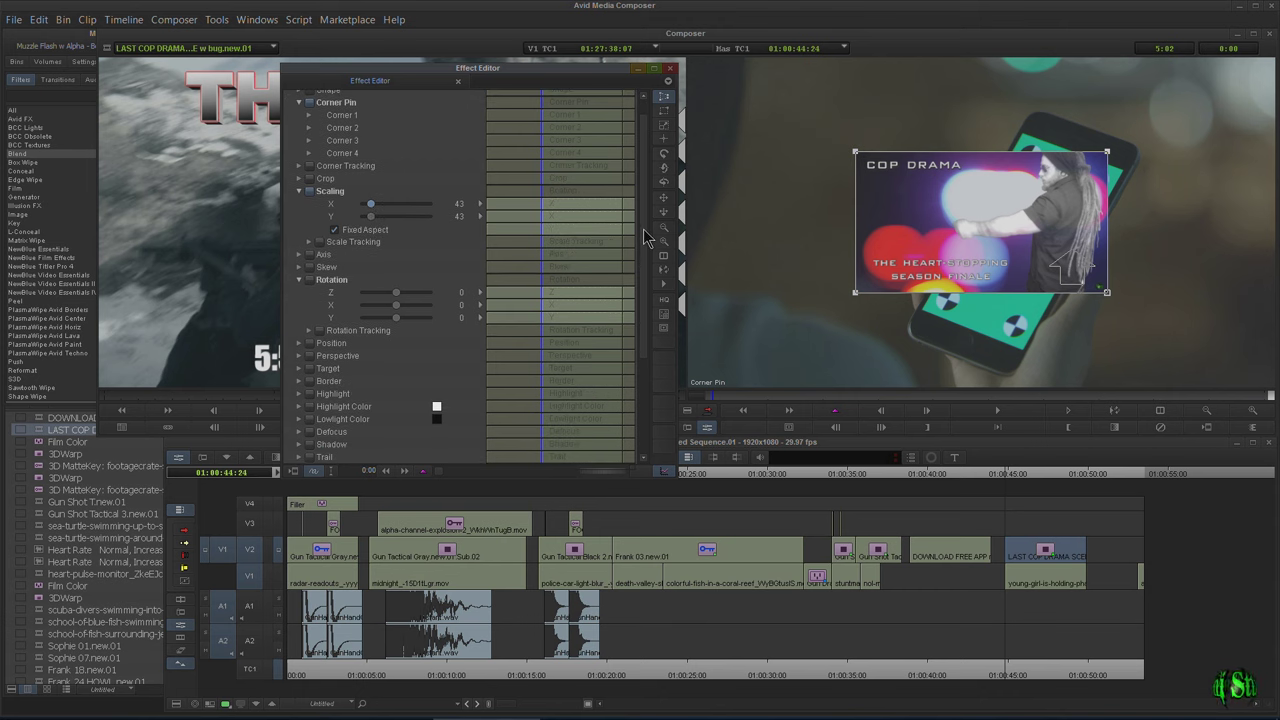
key(space)
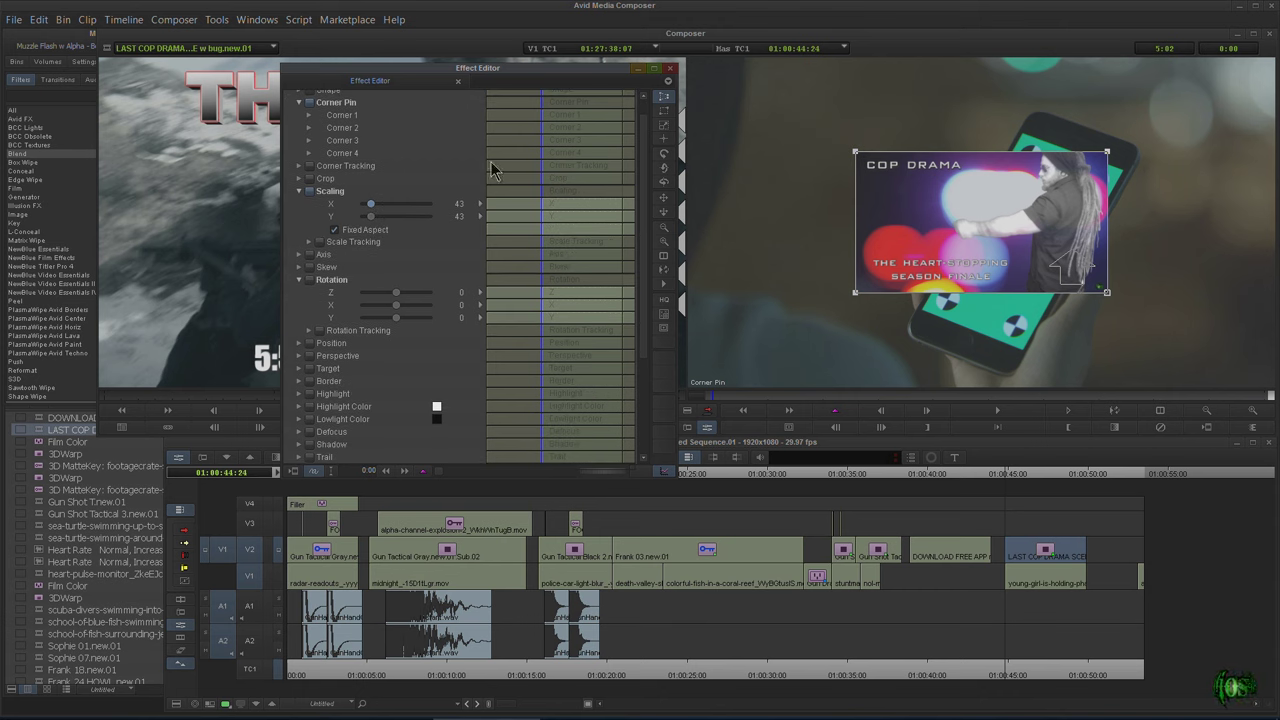
click(516, 212)
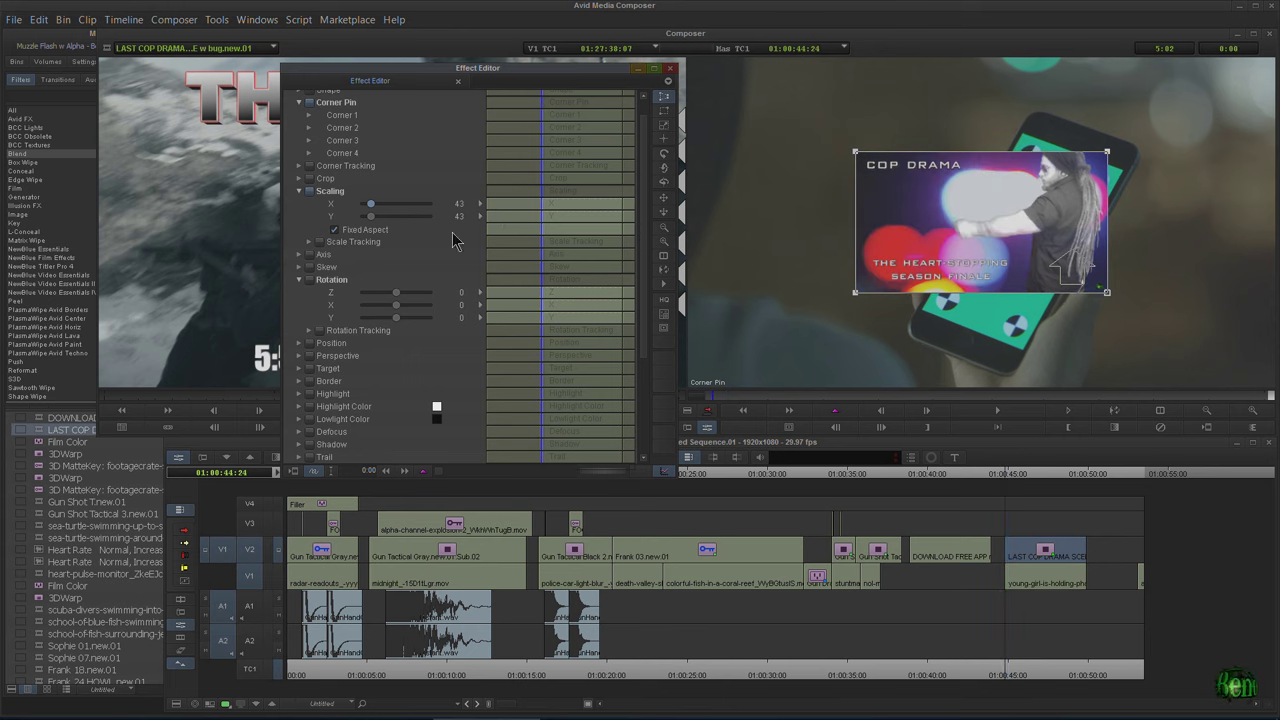
drag(398, 298, 403, 301)
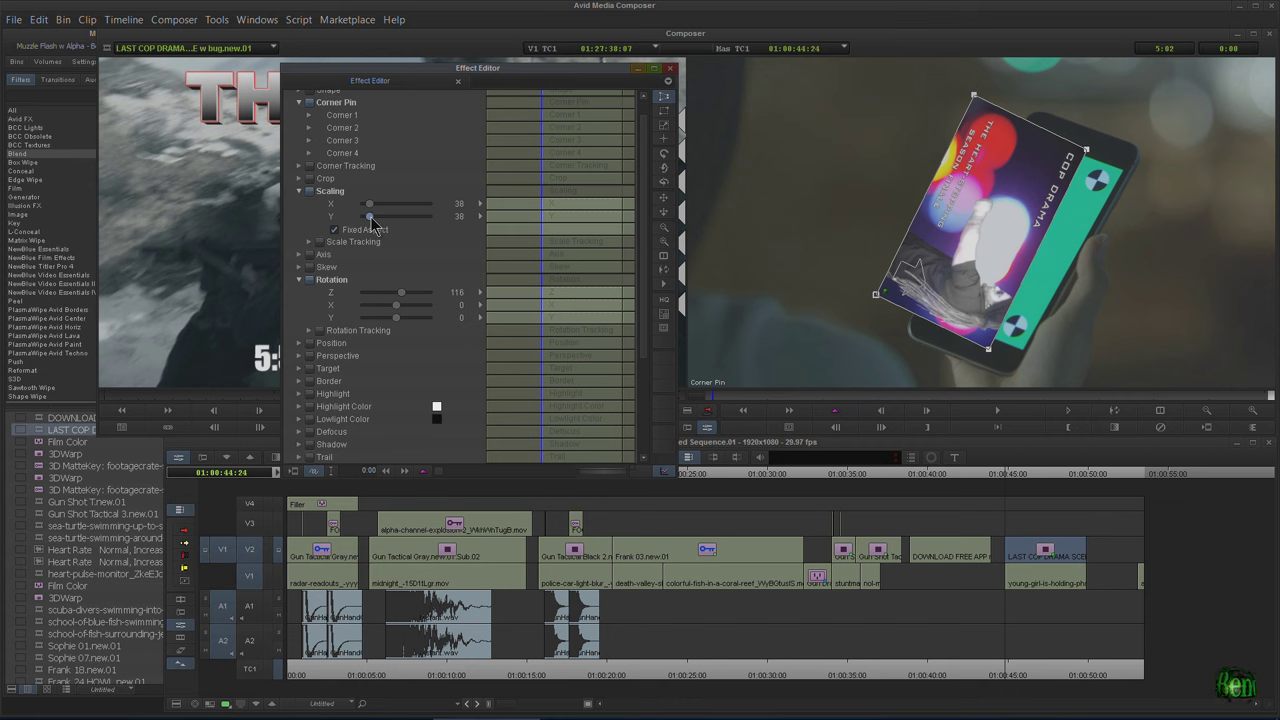
Corner-pin the rotated overlay so that its four corners sit on the corners of the phone's green screen.
drag(643, 279, 643, 164)
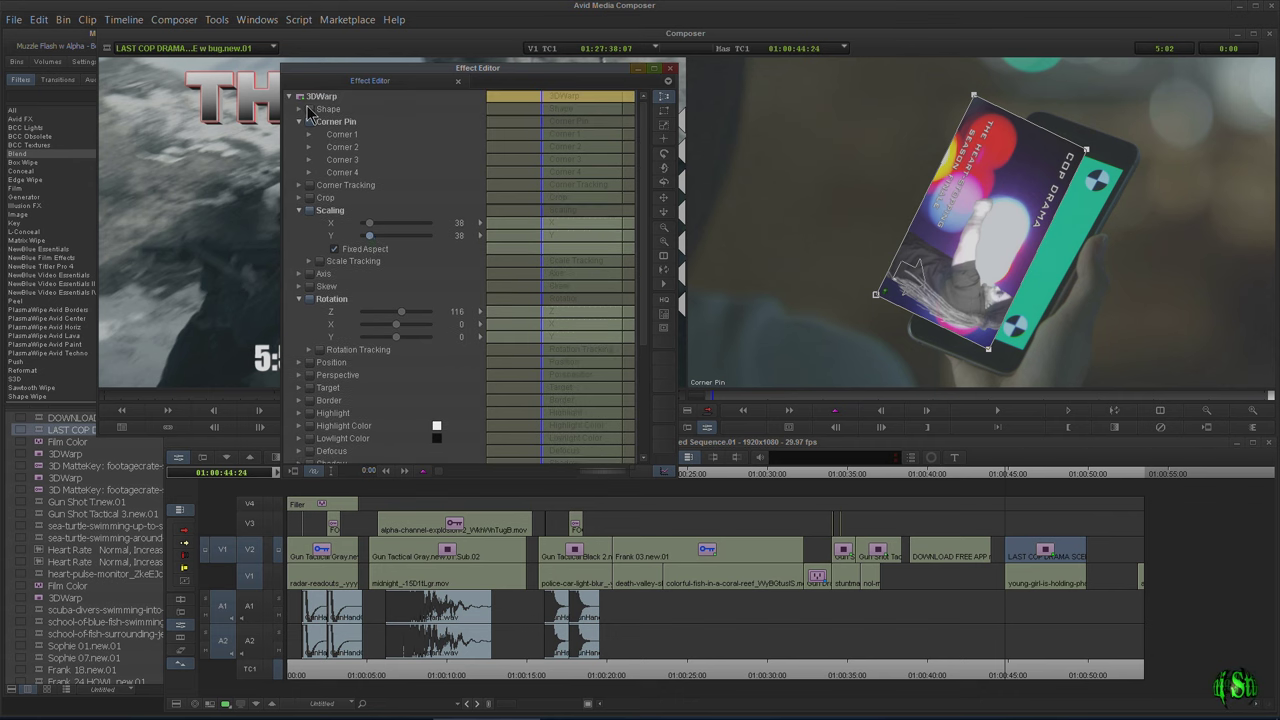
click(663, 112)
click(663, 112)
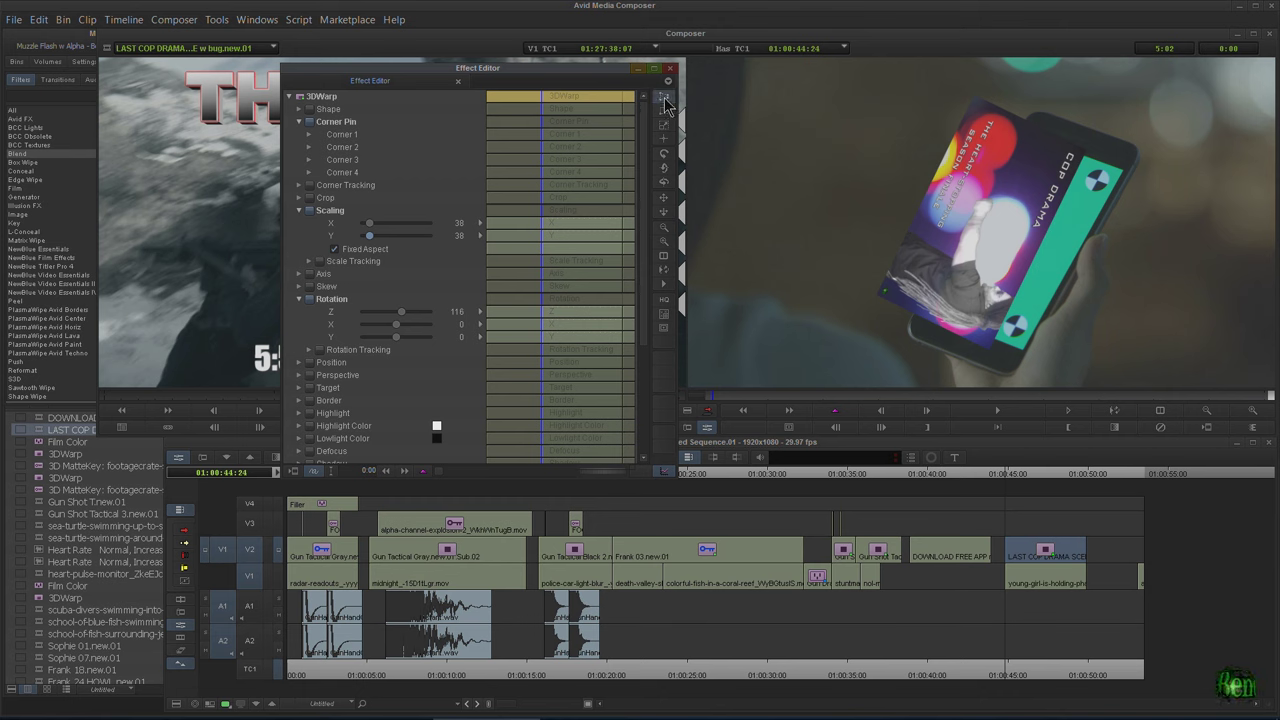
drag(1086, 151, 1122, 171)
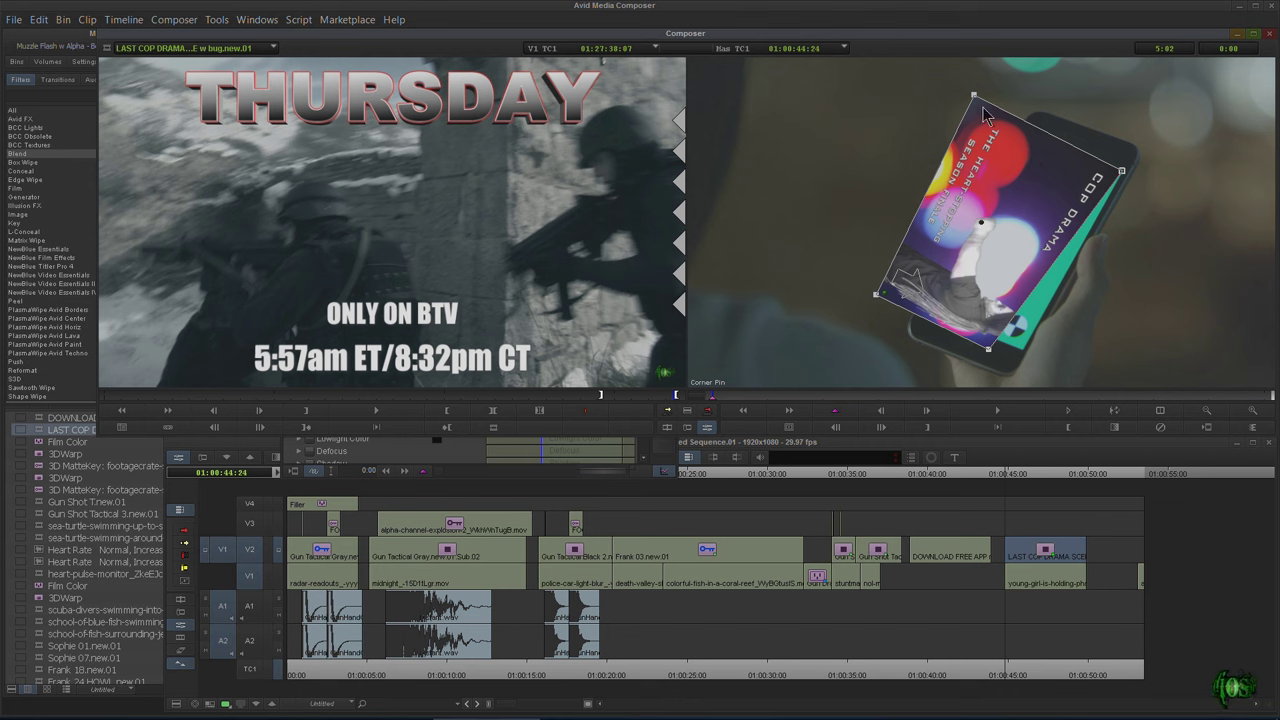
drag(974, 98, 1023, 133)
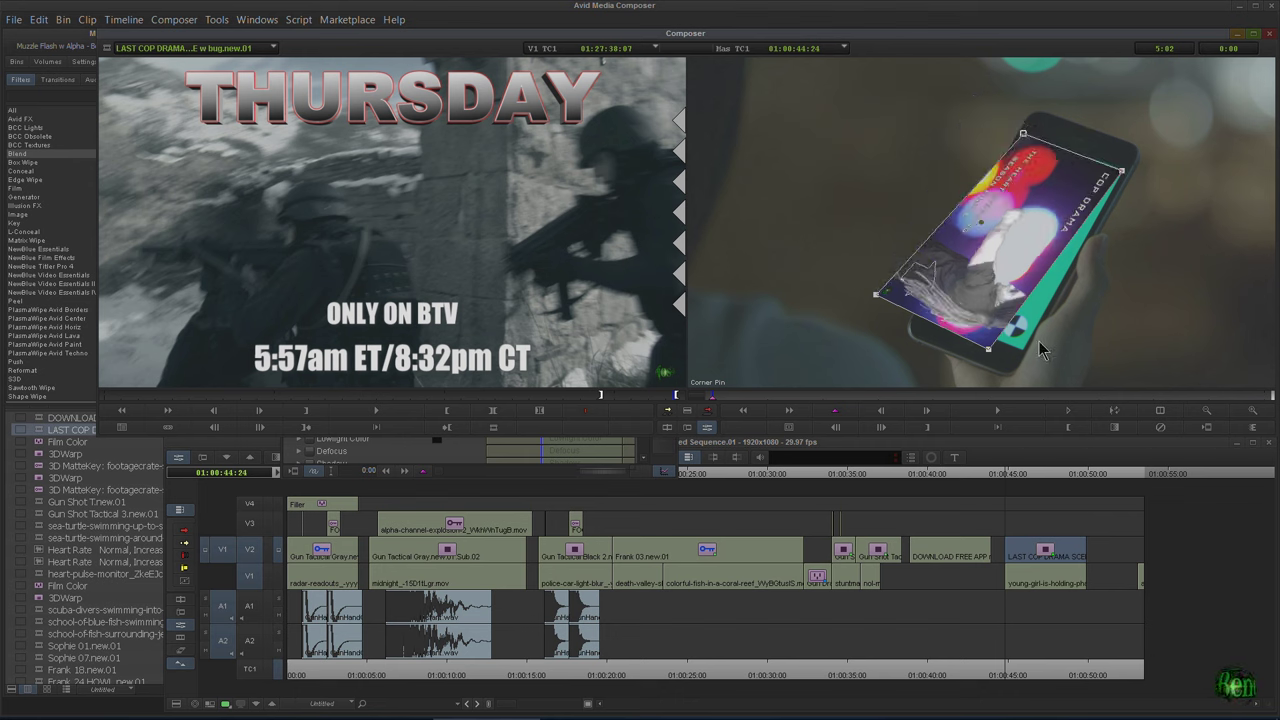
drag(993, 353, 1026, 354)
drag(877, 297, 923, 314)
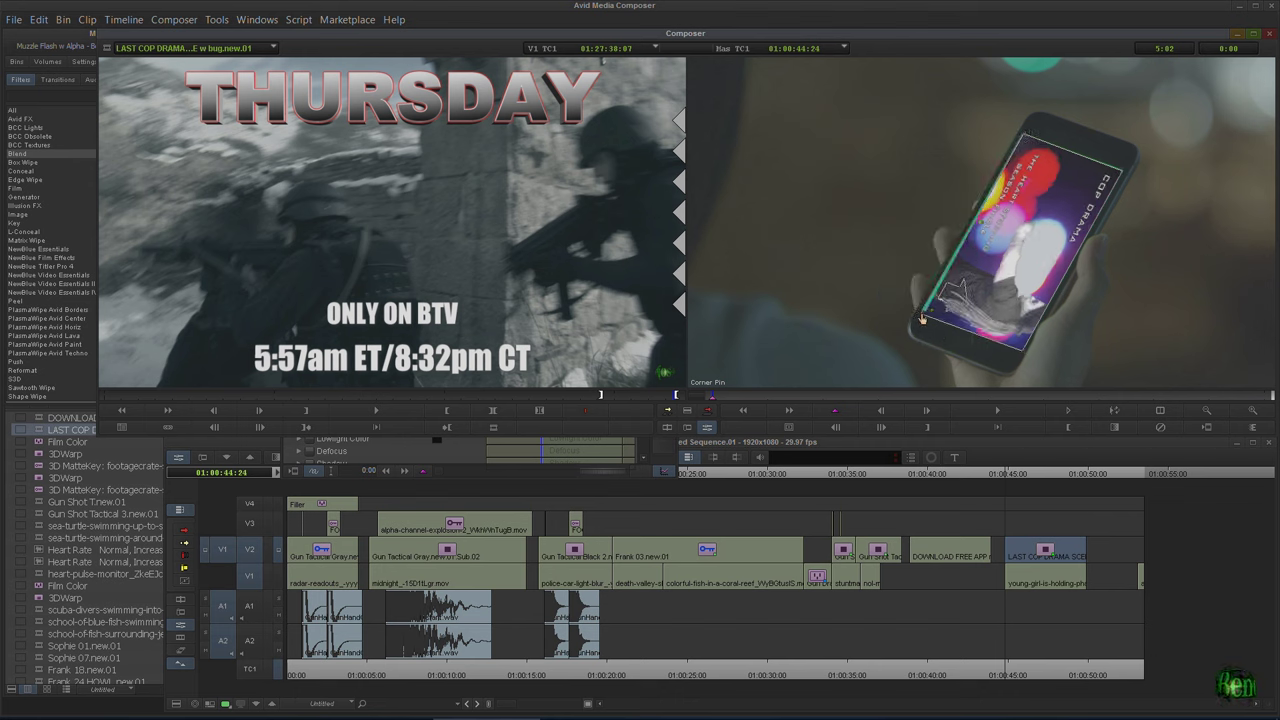
Inspect the Skew and Axis parameters of the 3D Warp effect.
click(463, 436)
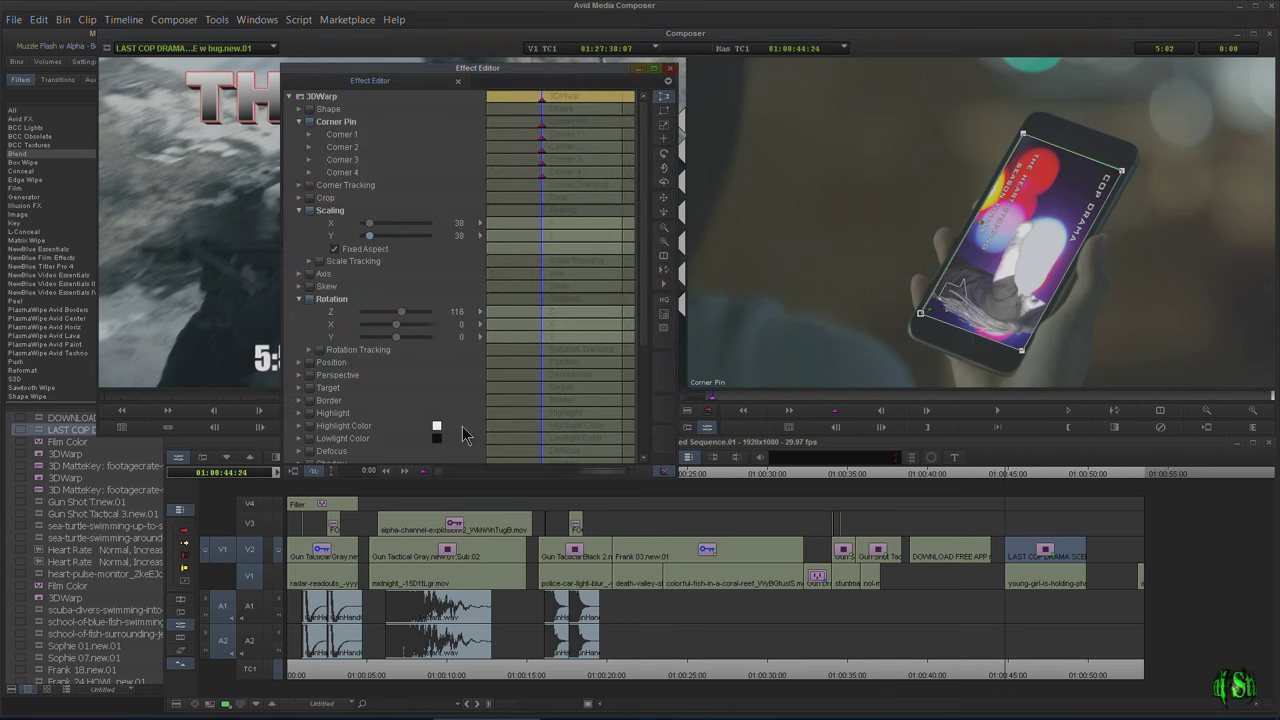
click(299, 286)
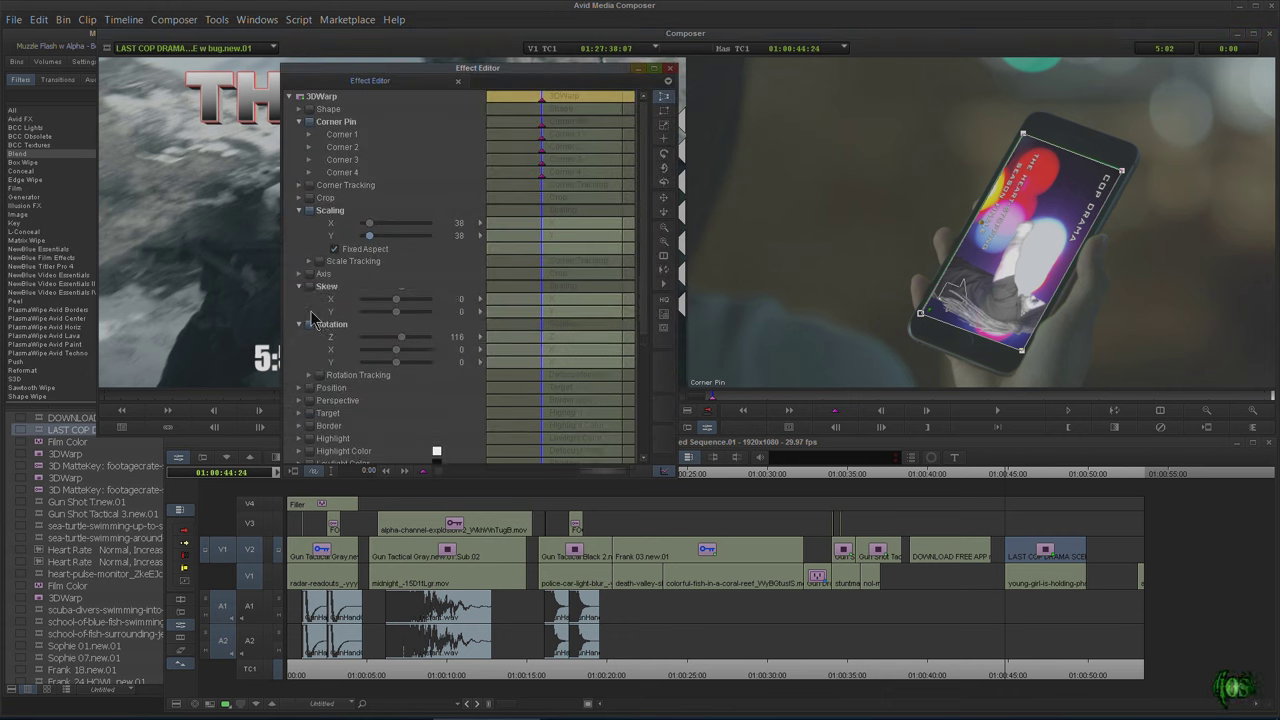
click(299, 274)
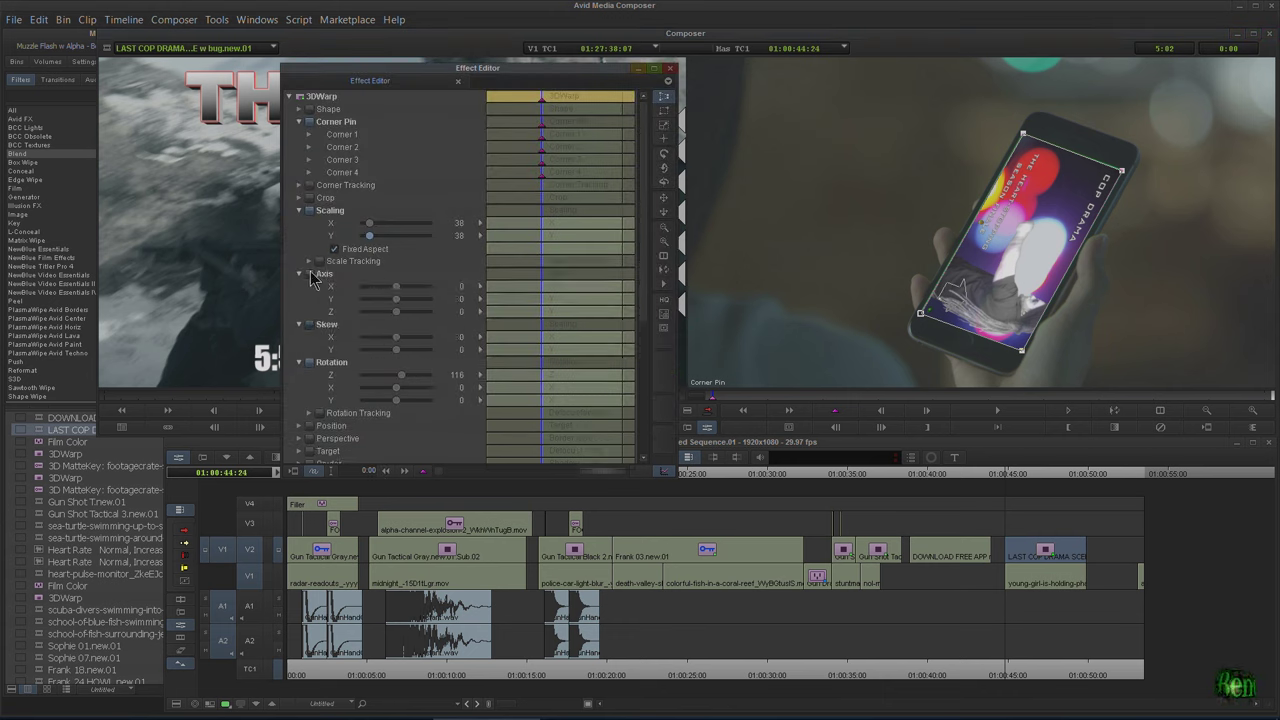
click(298, 275)
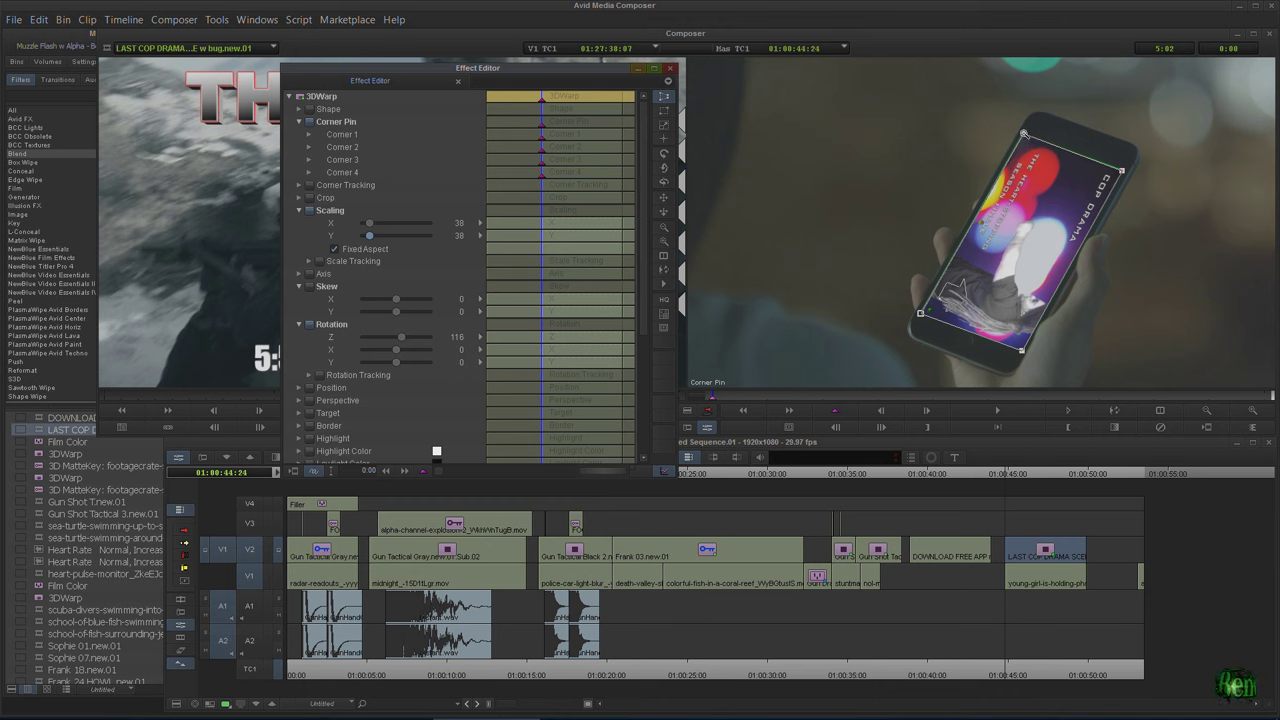
Refine the overlay's corner pins so that its edges sit exactly on the phone's screen corners, and check the fit at another frame.
click(1016, 130)
key(ctrl+l)
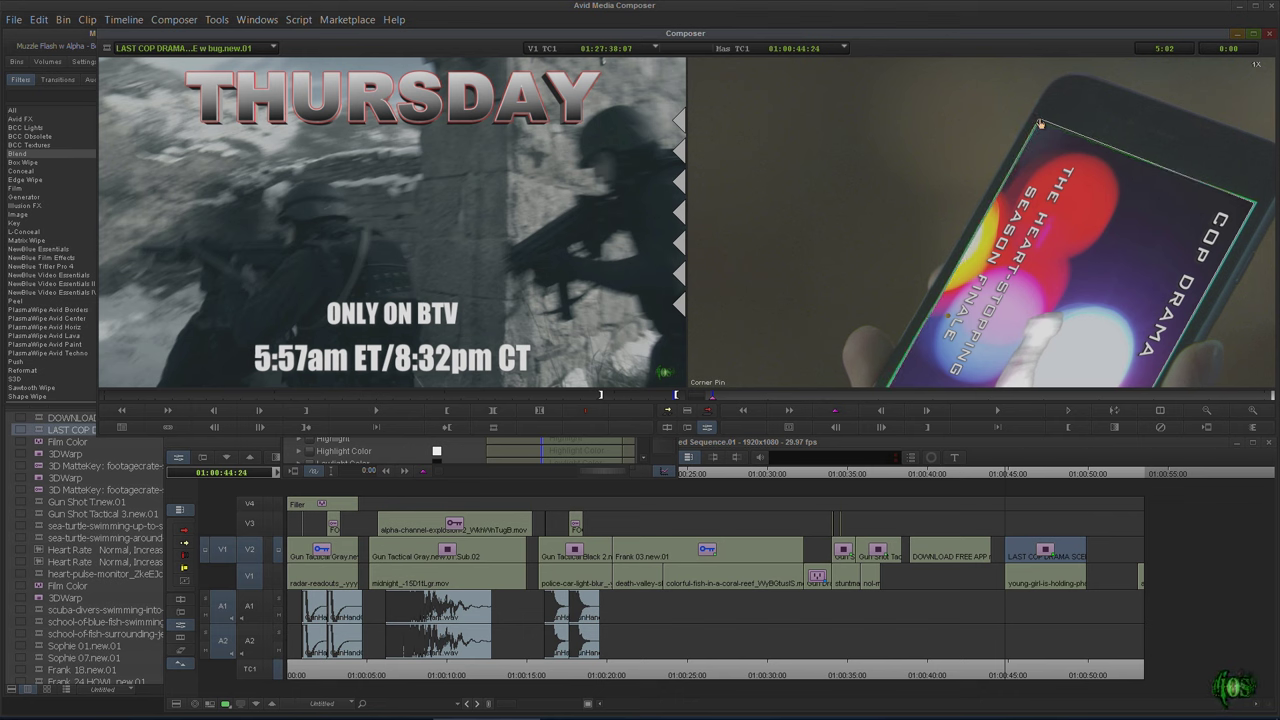
drag(1254, 206, 1259, 206)
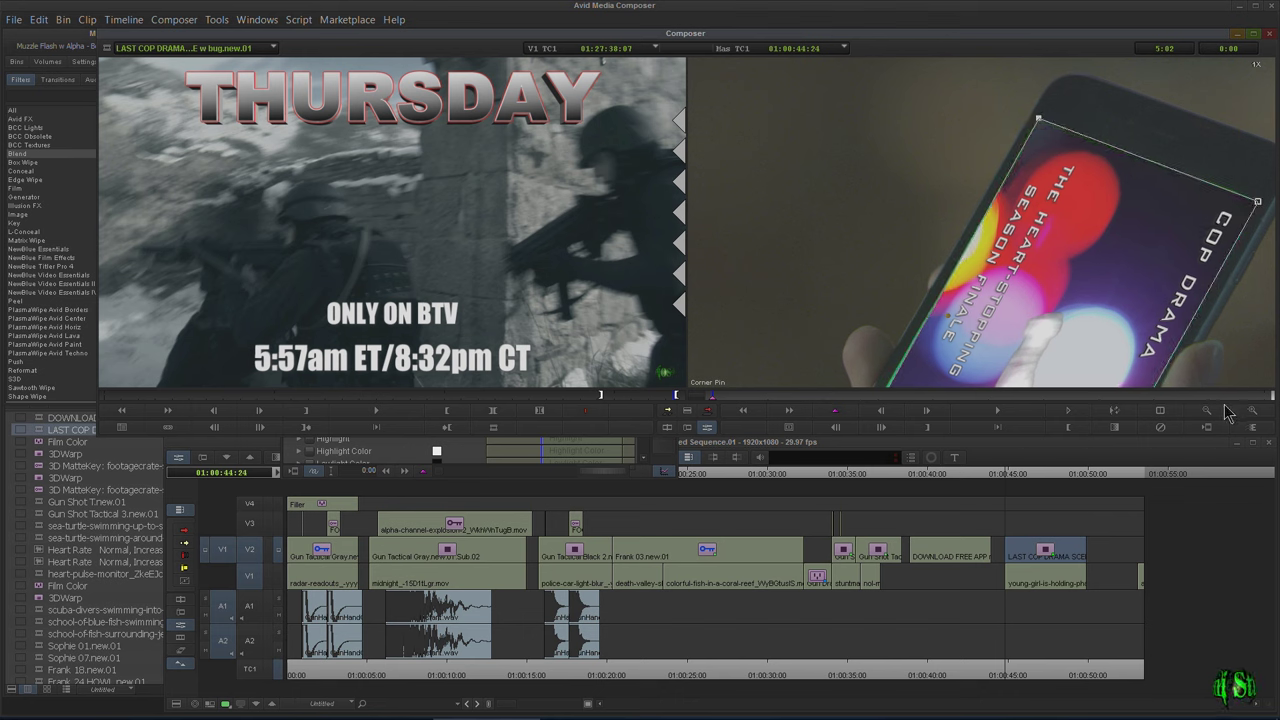
key(ctrl+k)
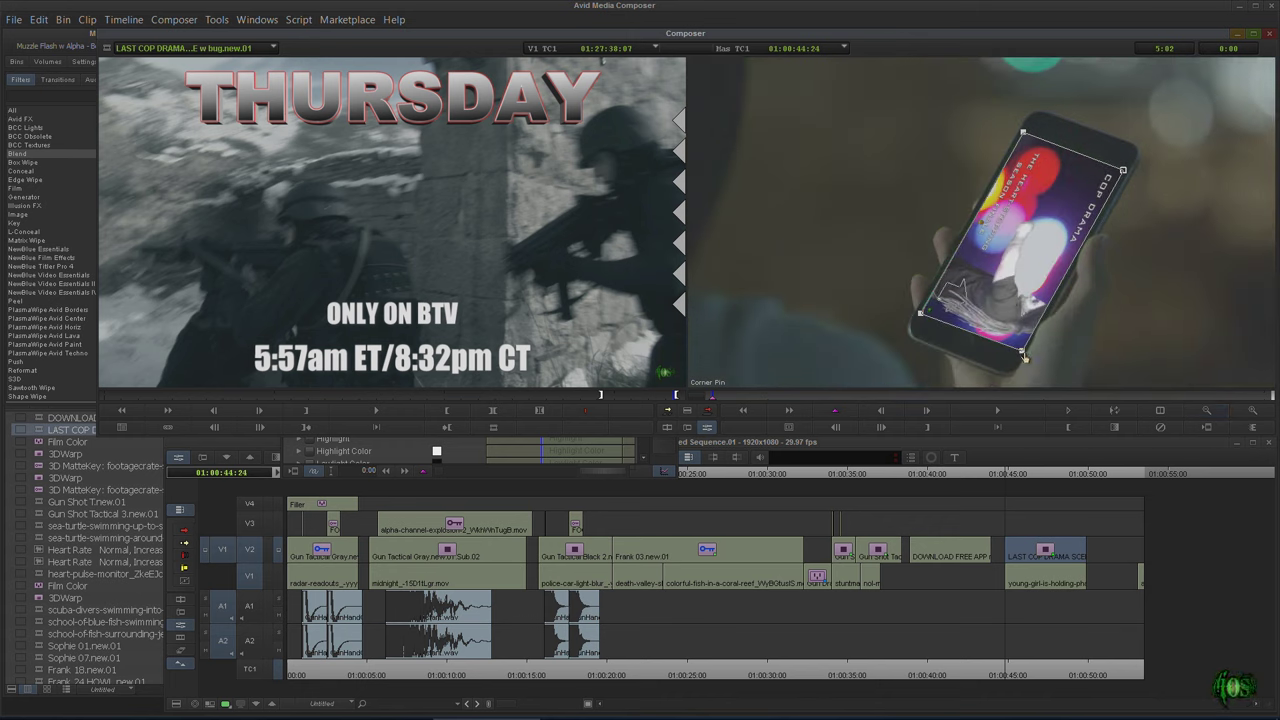
key(ctrl+l)
mouse_move(1030, 378)
mouse_down()
mouse_move(1020, 373)
mouse_move(1033, 376)
mouse_up()
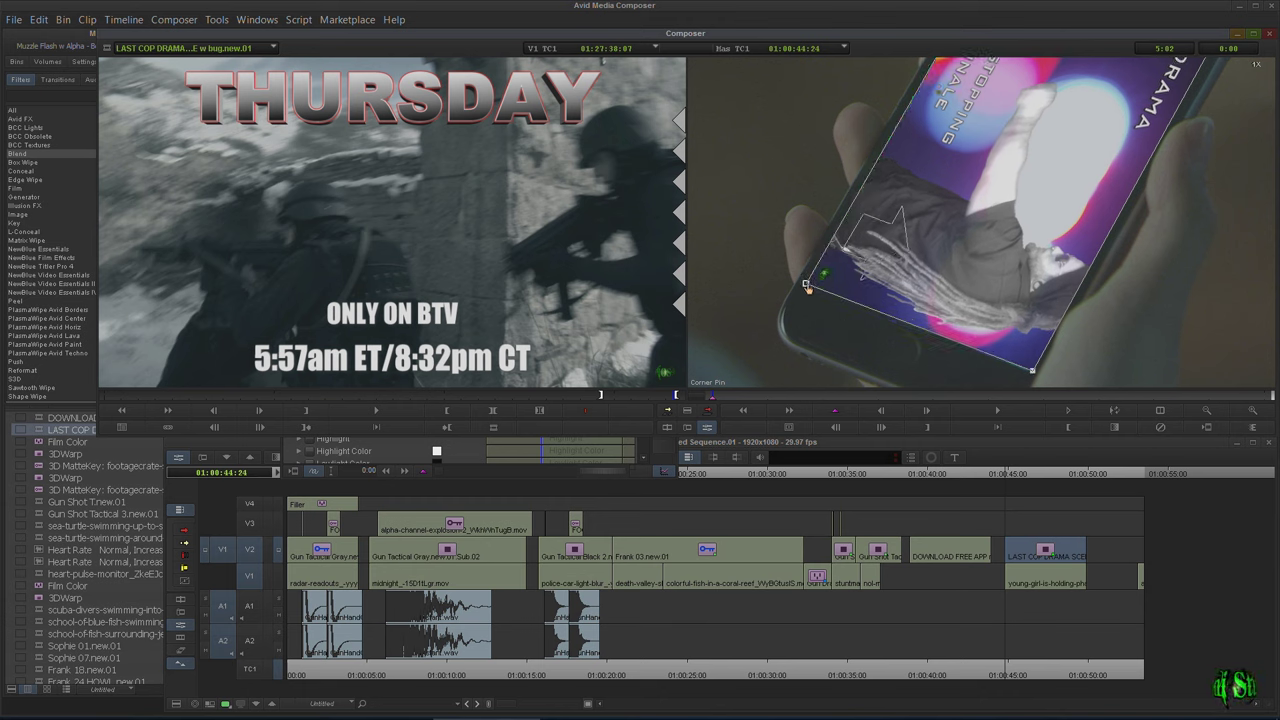
click(910, 412)
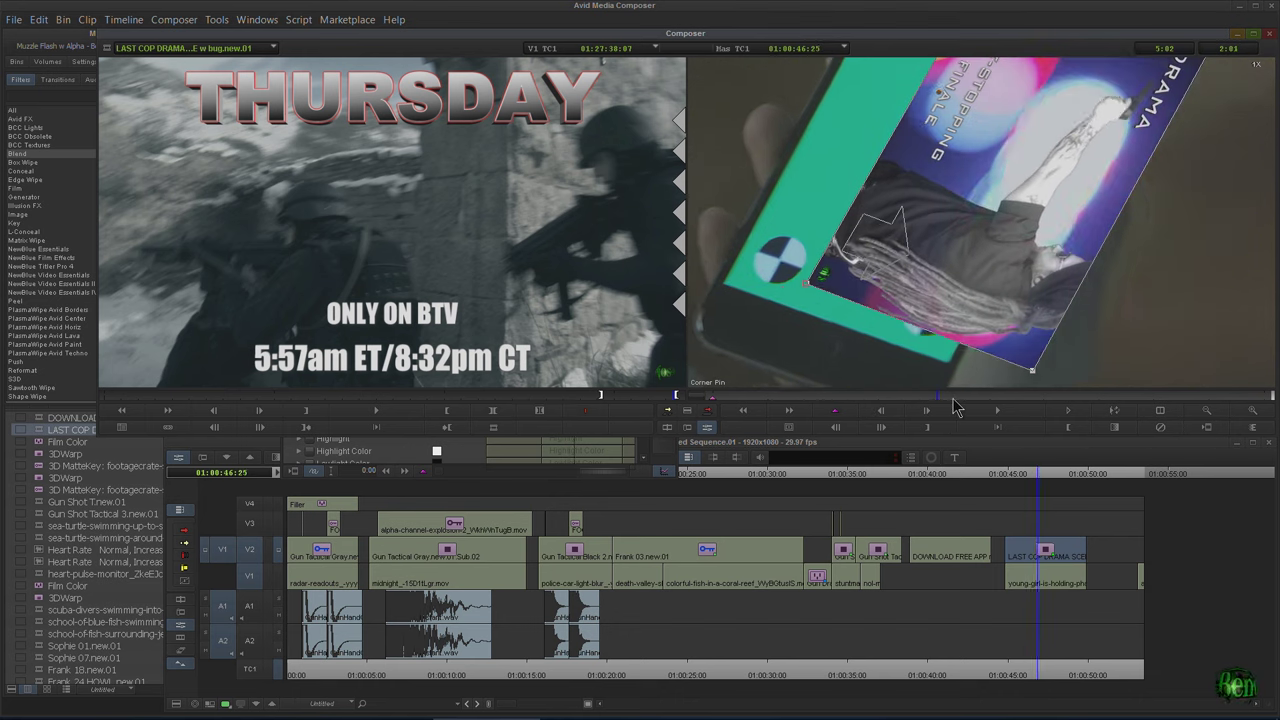
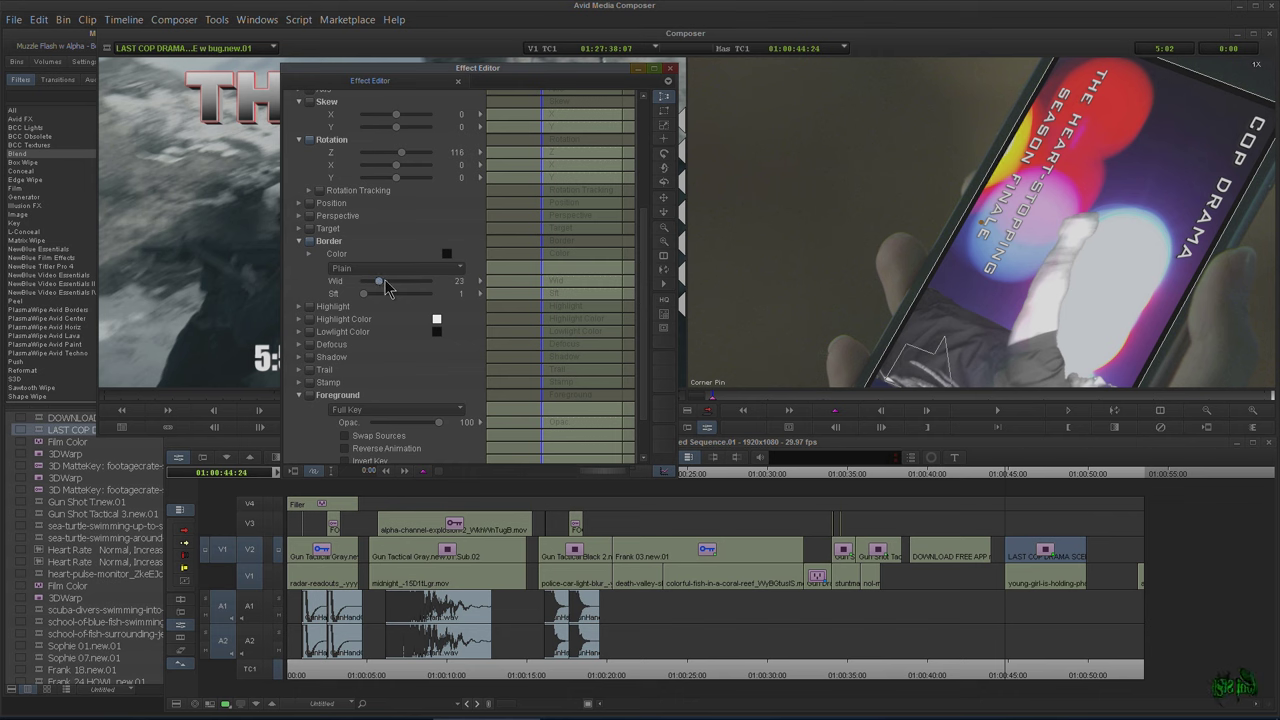
Set the overlay's plain black border width to 10 and preview the composite full screen.
drag(377, 281, 375, 287)
drag(375, 287, 366, 305)
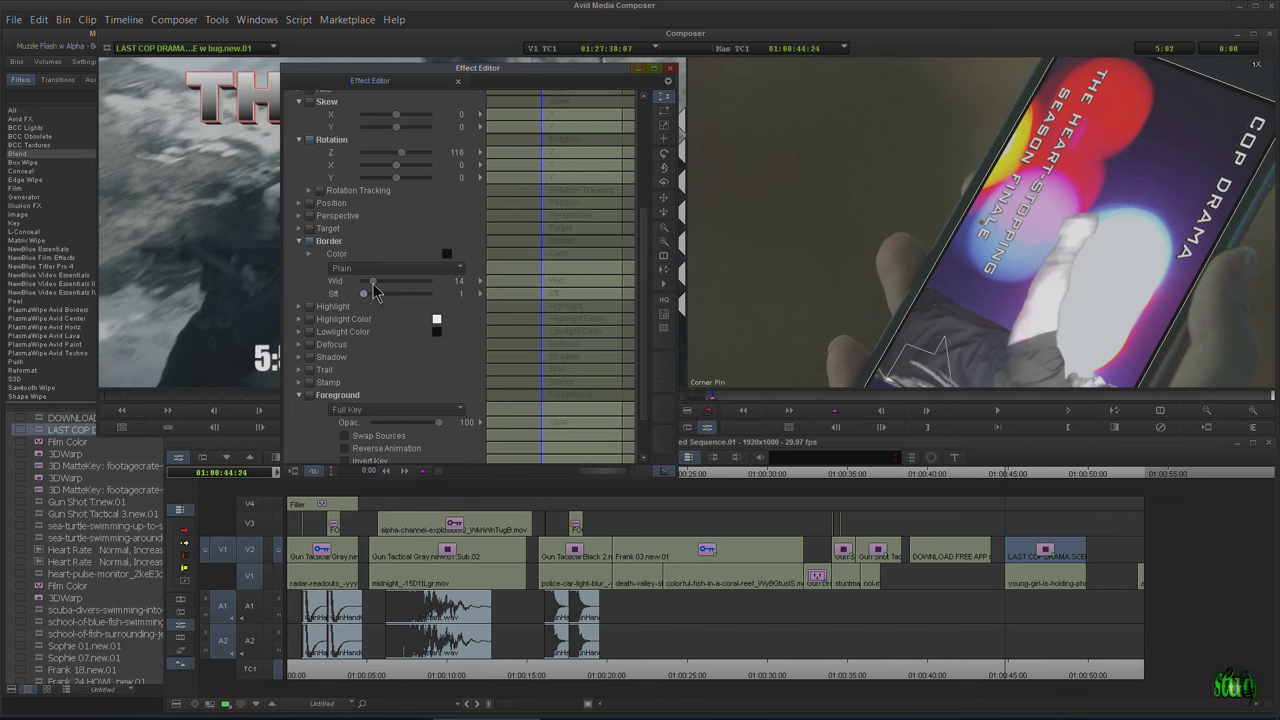
drag(373, 283, 372, 283)
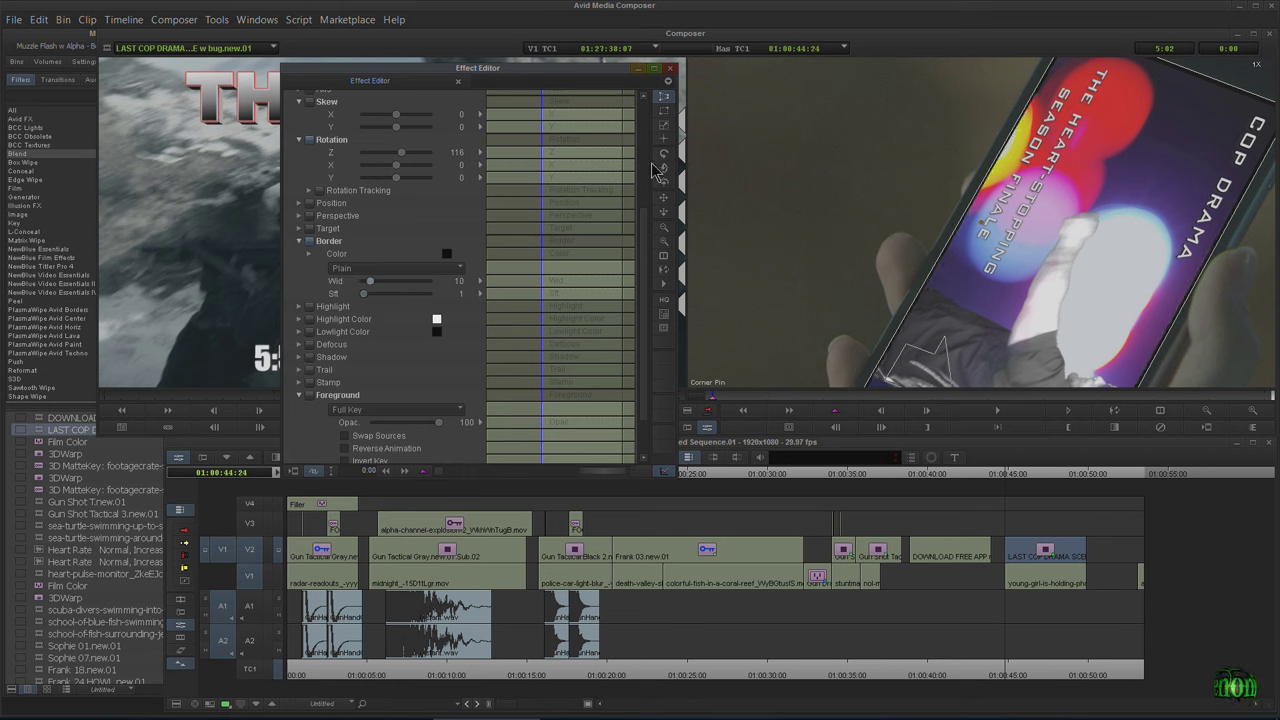
drag(642, 243, 650, 121)
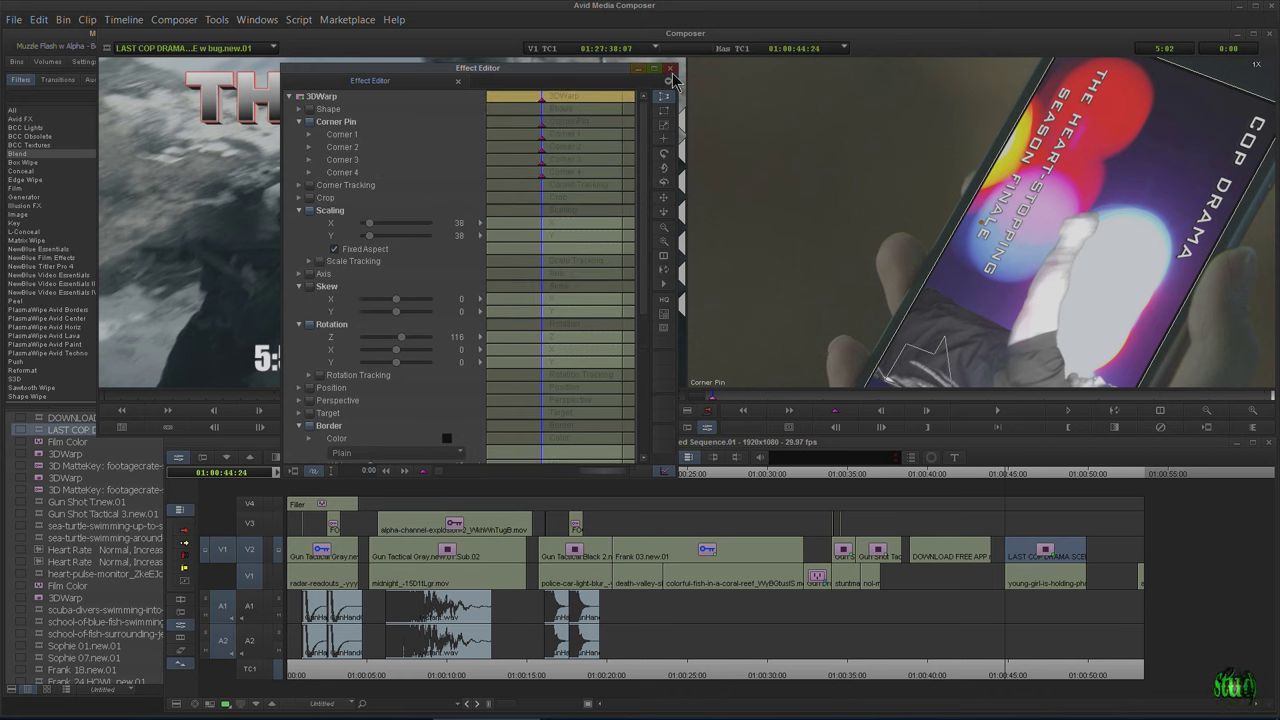
click(1206, 411)
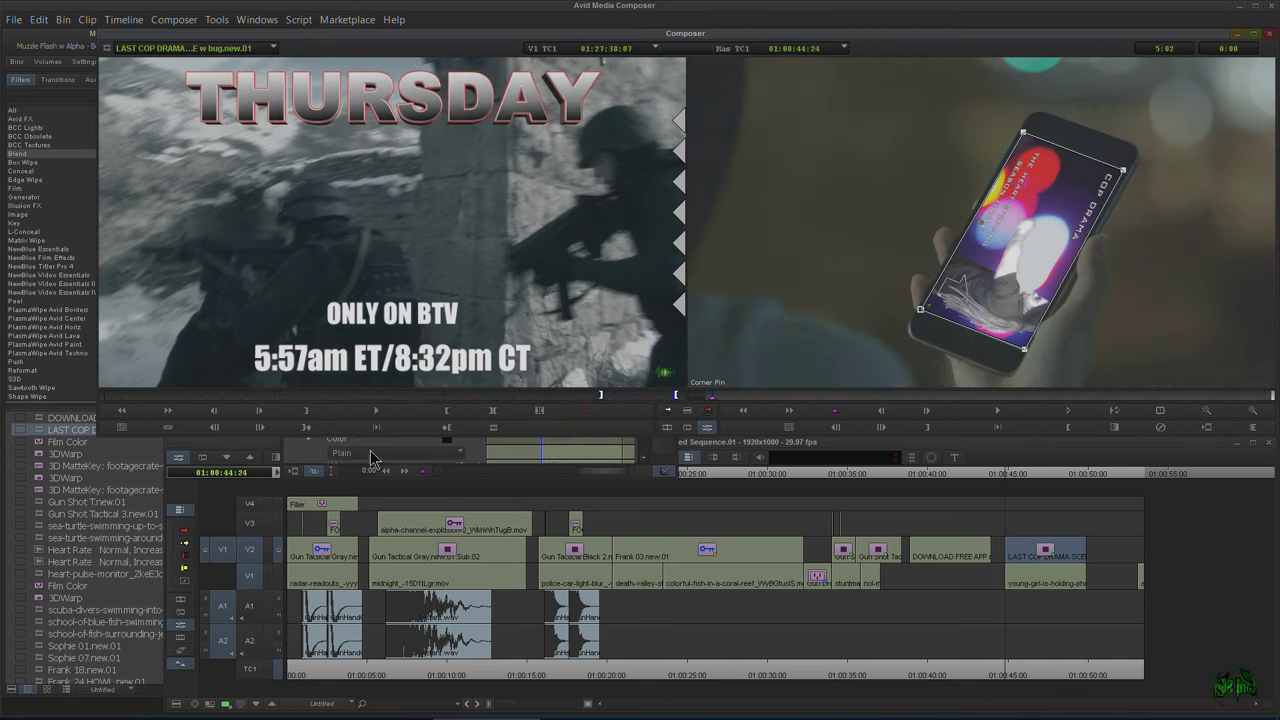
key(ctrl+3)
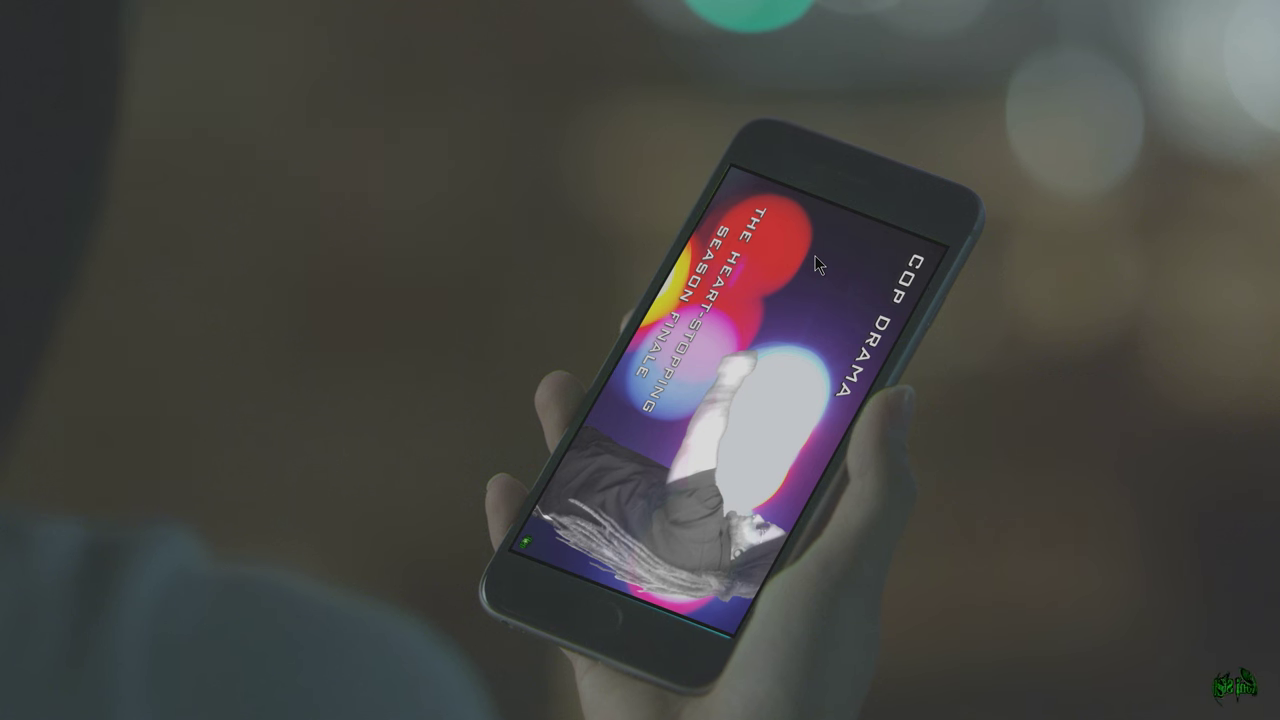
key(Escape)
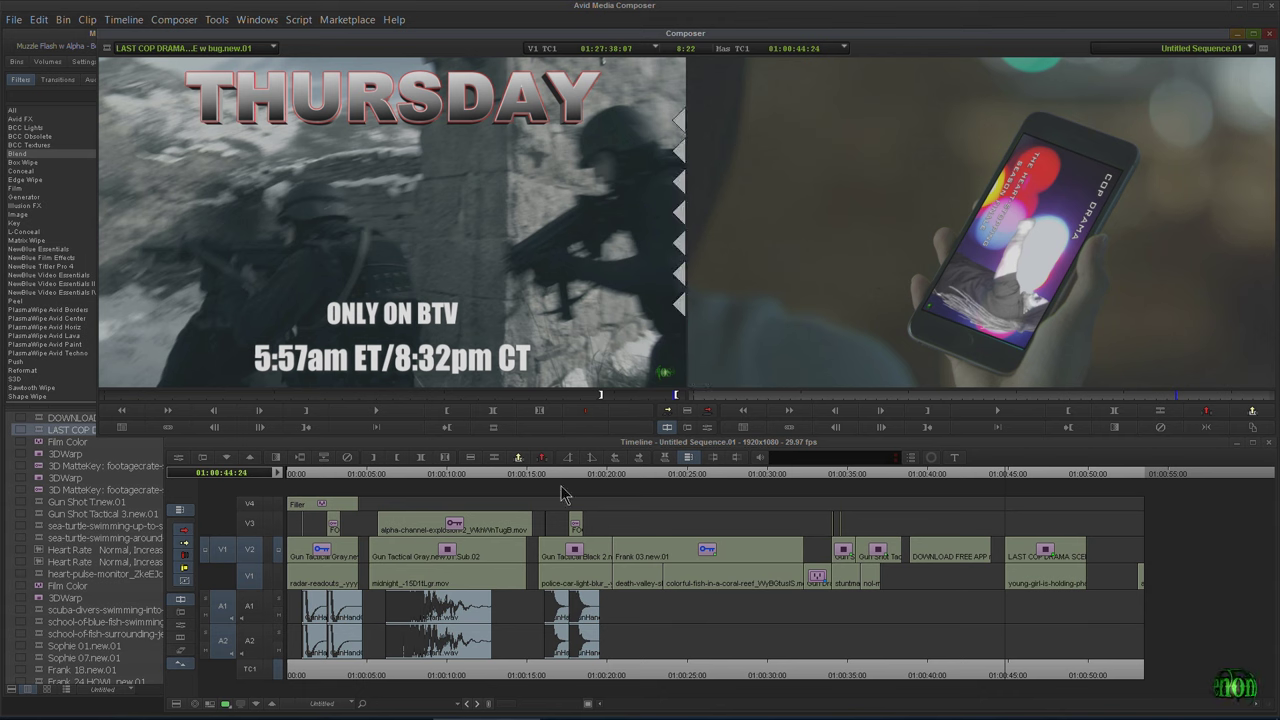
Fine-tune the two lower corner pins of the bordered overlay and check the phone composite full screen.
click(757, 462)
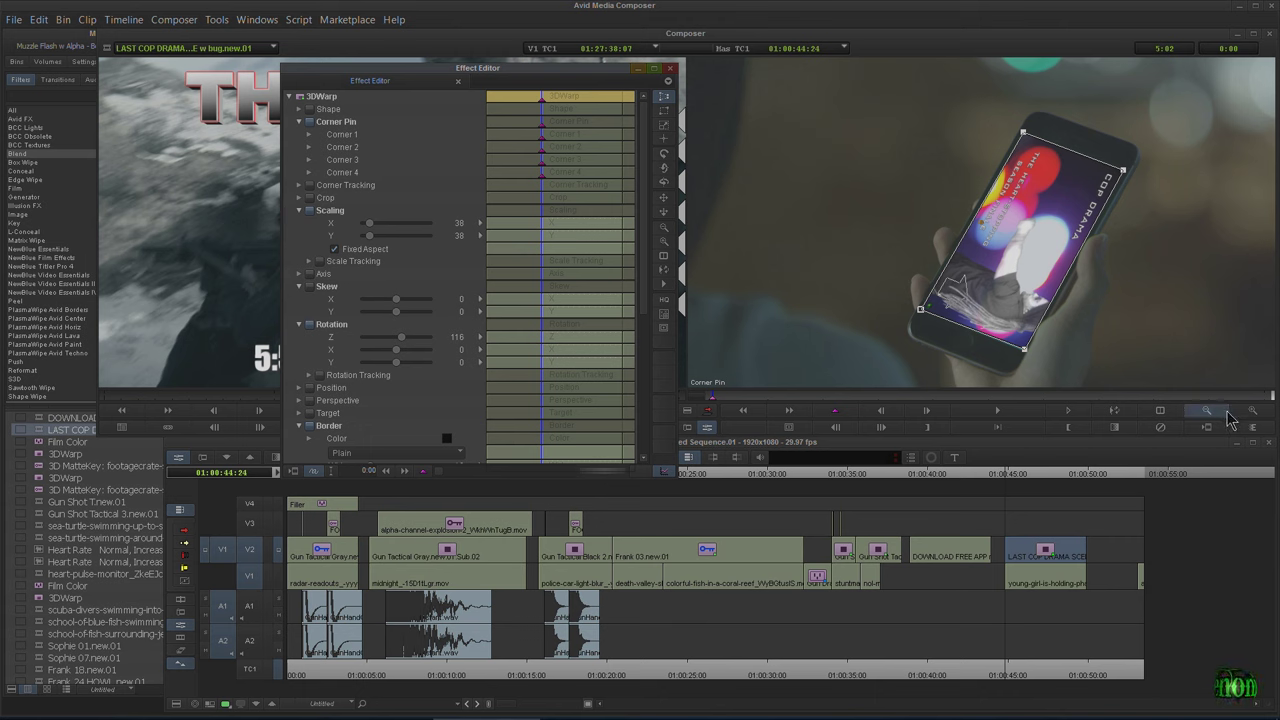
click(1008, 359)
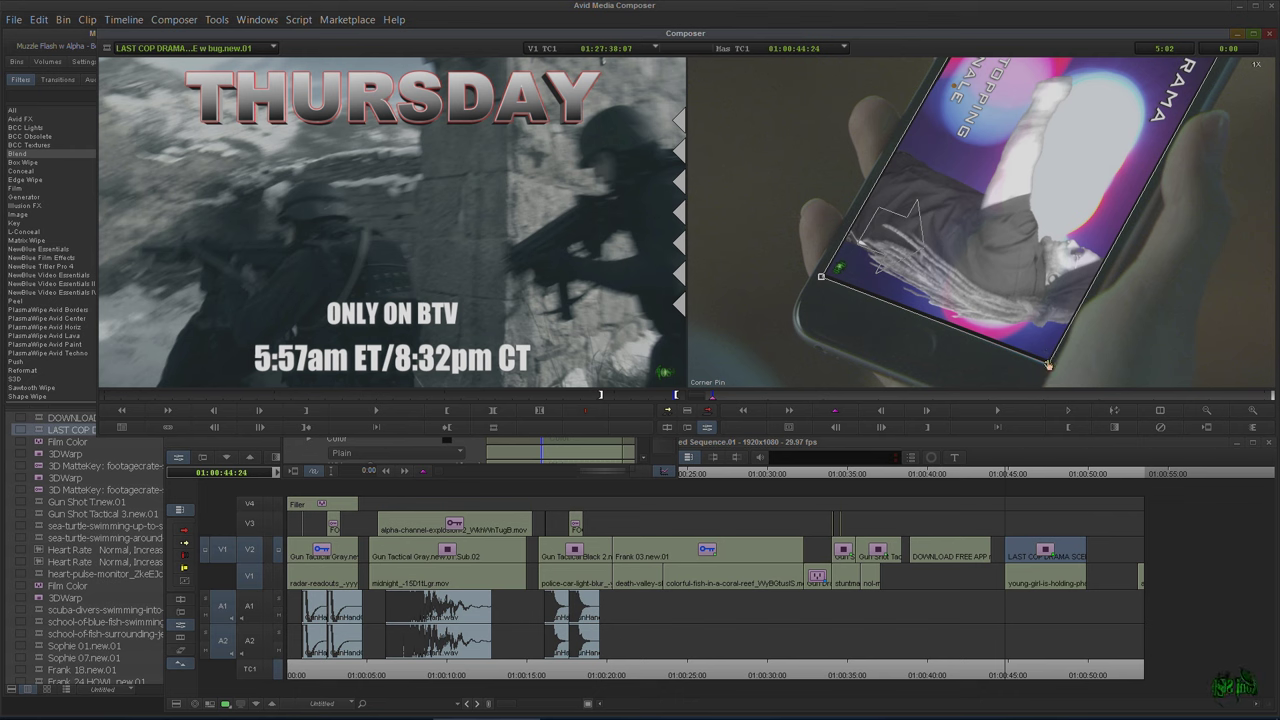
drag(1047, 365, 1046, 371)
drag(821, 278, 822, 278)
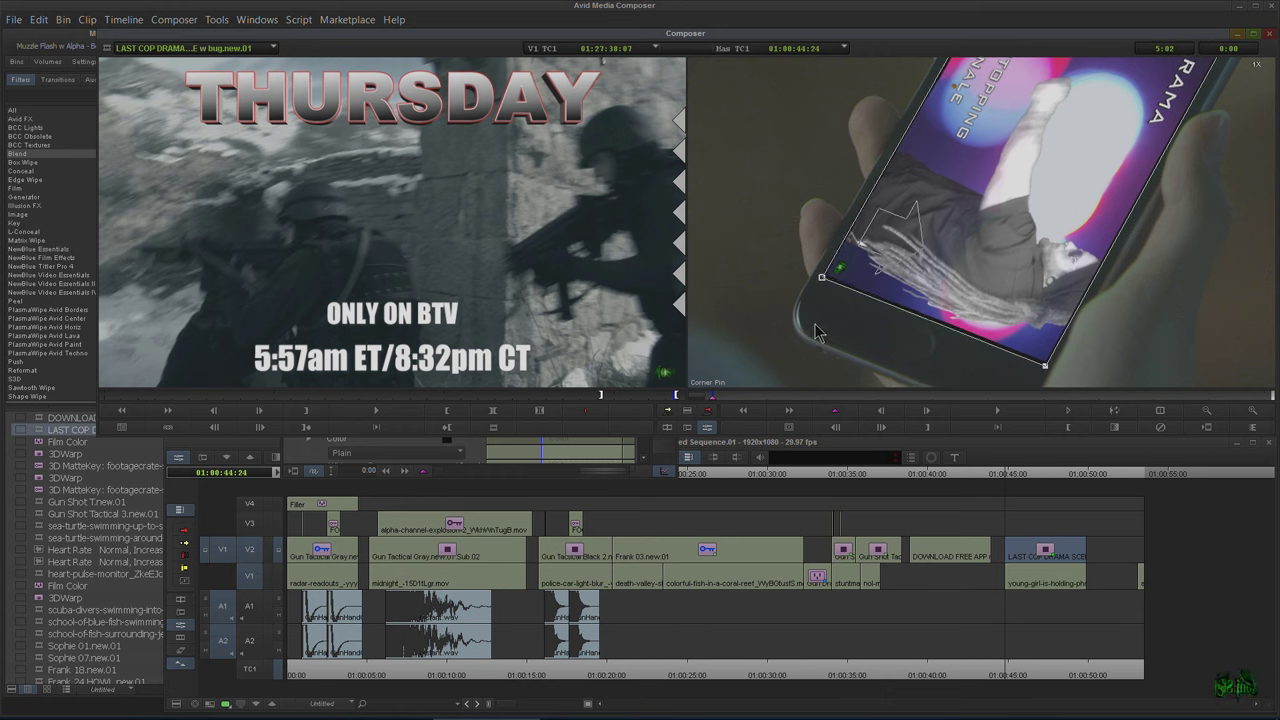
key(ctrl+k)
key(ctrl+f)
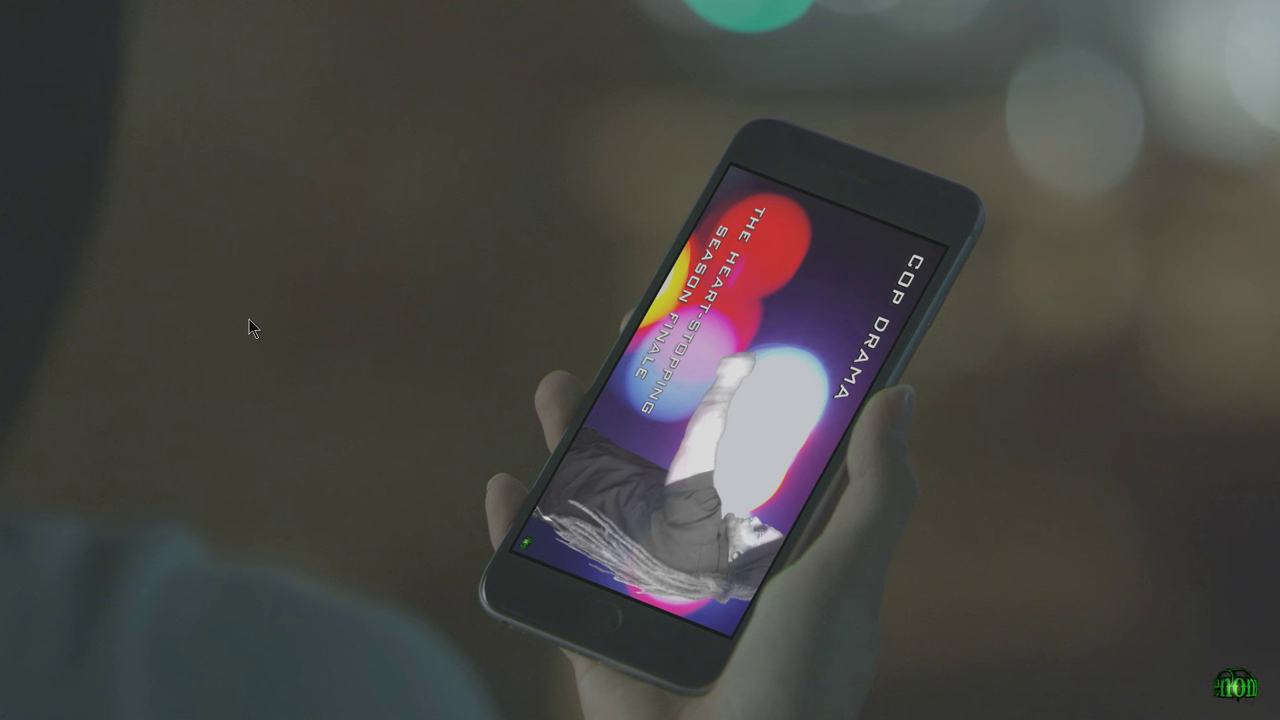
key(Escape)
Enable Corner Tracking in the 3D Warp effect with a tracker for each of the four corners, Points A to D.
mouse_move(546, 100)
mouse_down()
mouse_move(566, 105)
mouse_move(554, 101)
mouse_up()
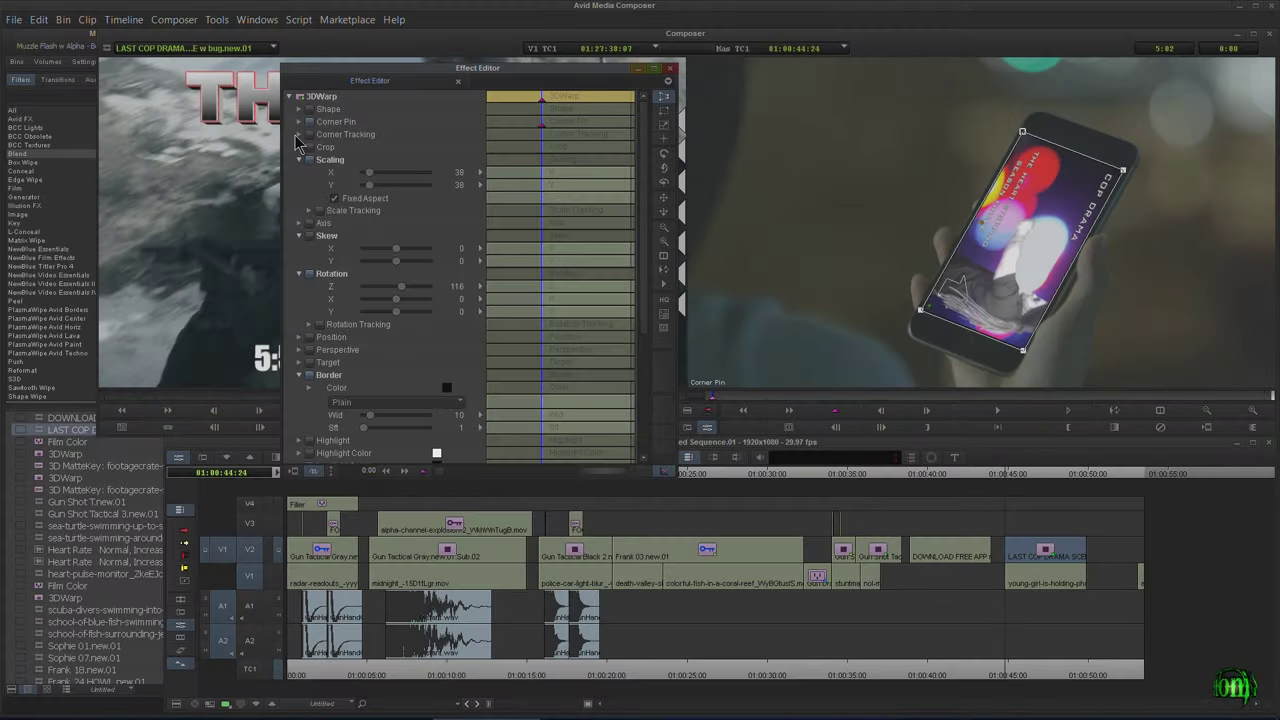
click(298, 134)
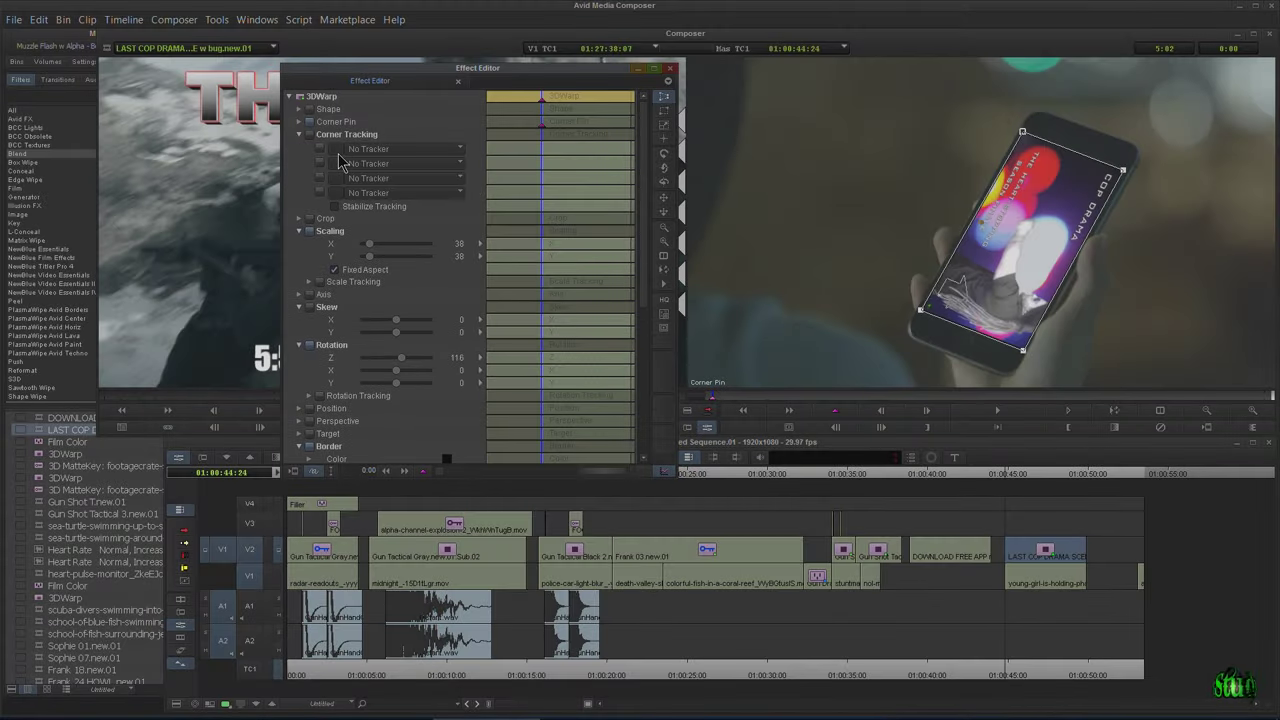
click(320, 162)
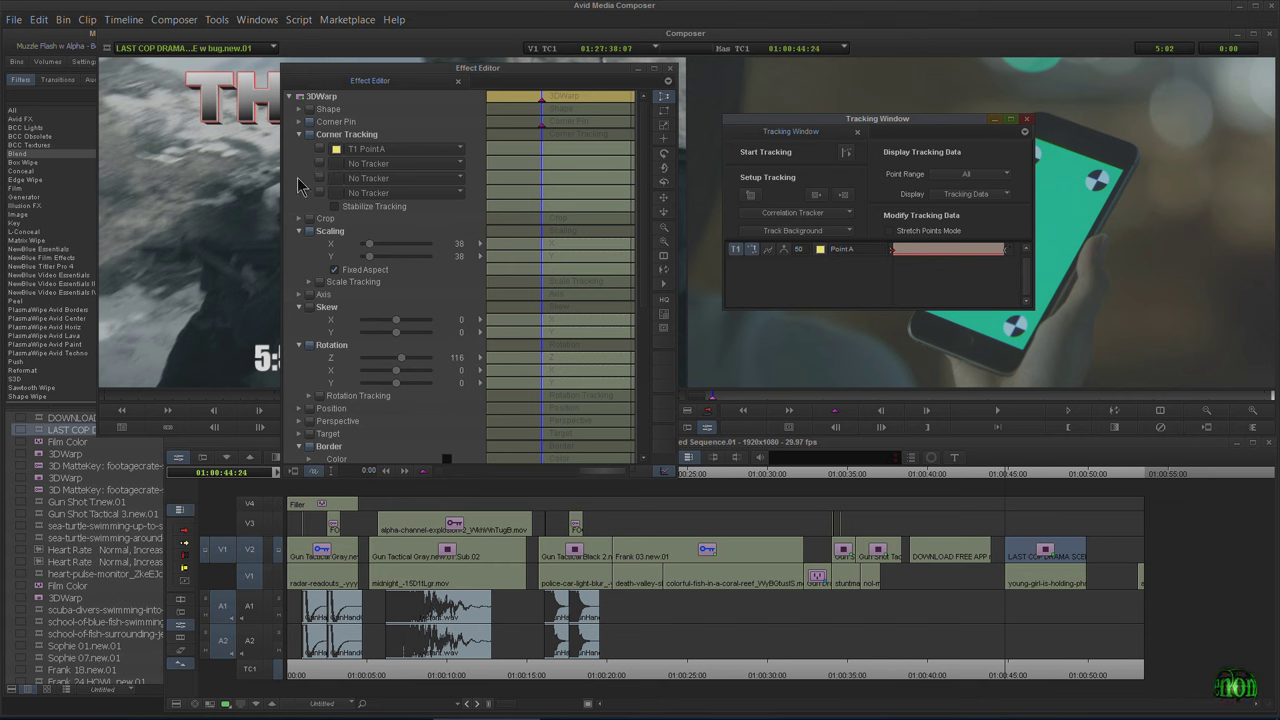
click(320, 165)
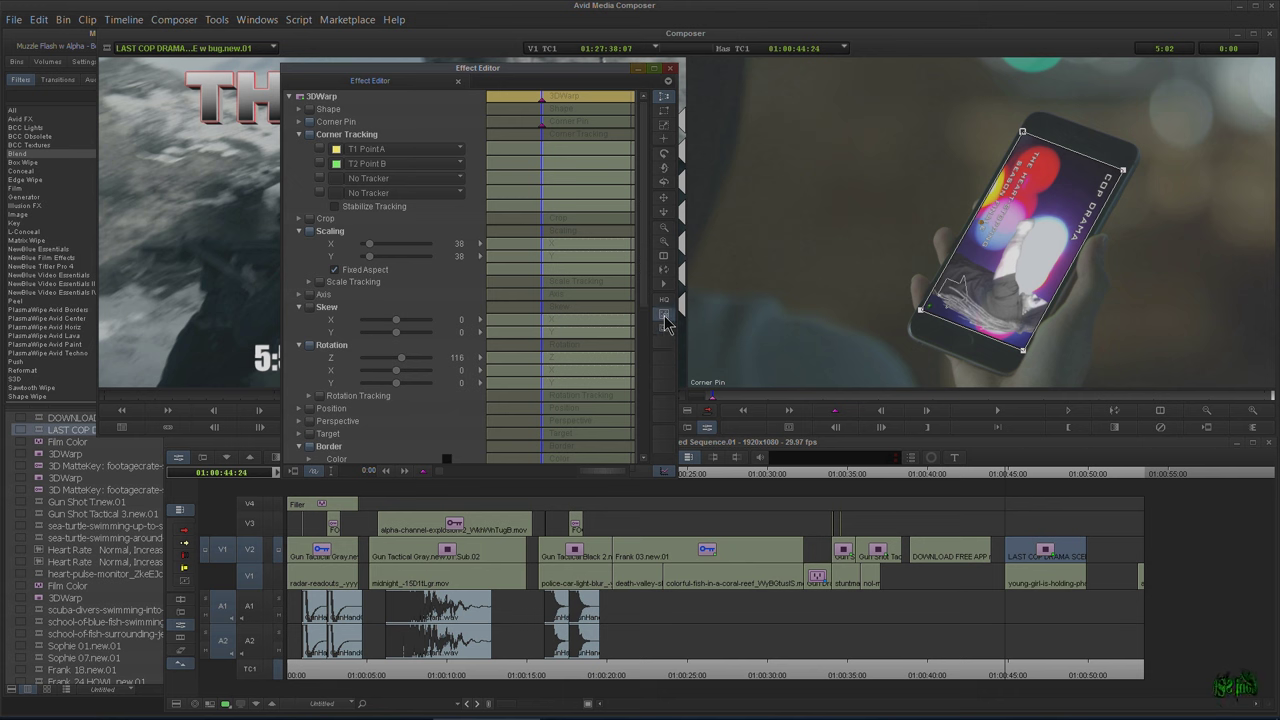
click(665, 318)
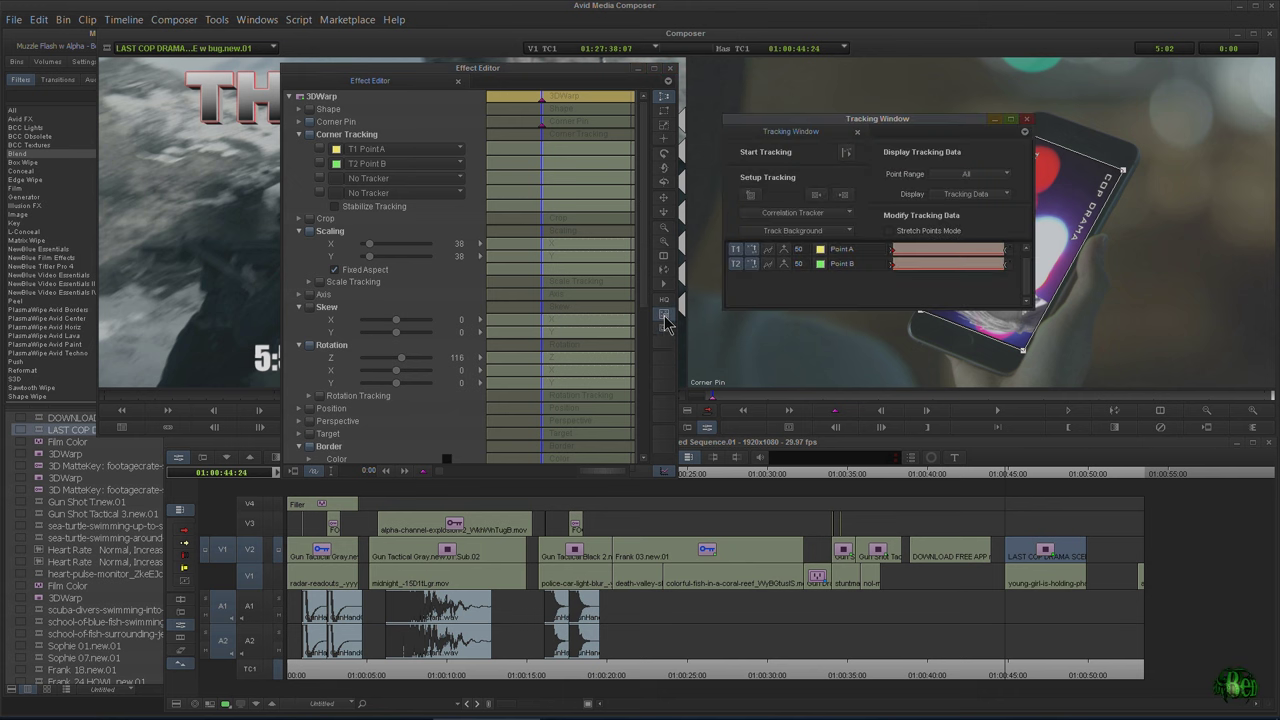
click(1028, 124)
click(320, 178)
click(320, 192)
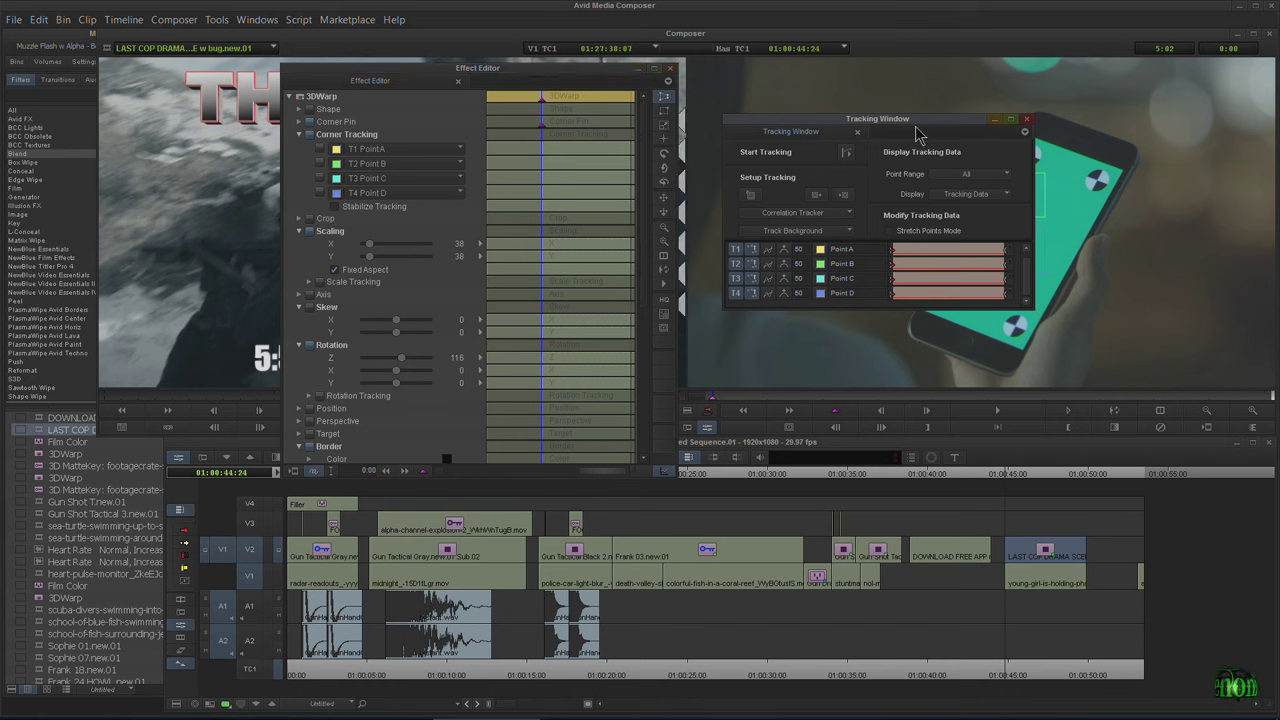
Move the Tracking Window and the Effect Editor away from the phone image so that all trackers can be reached.
drag(928, 126, 563, 148)
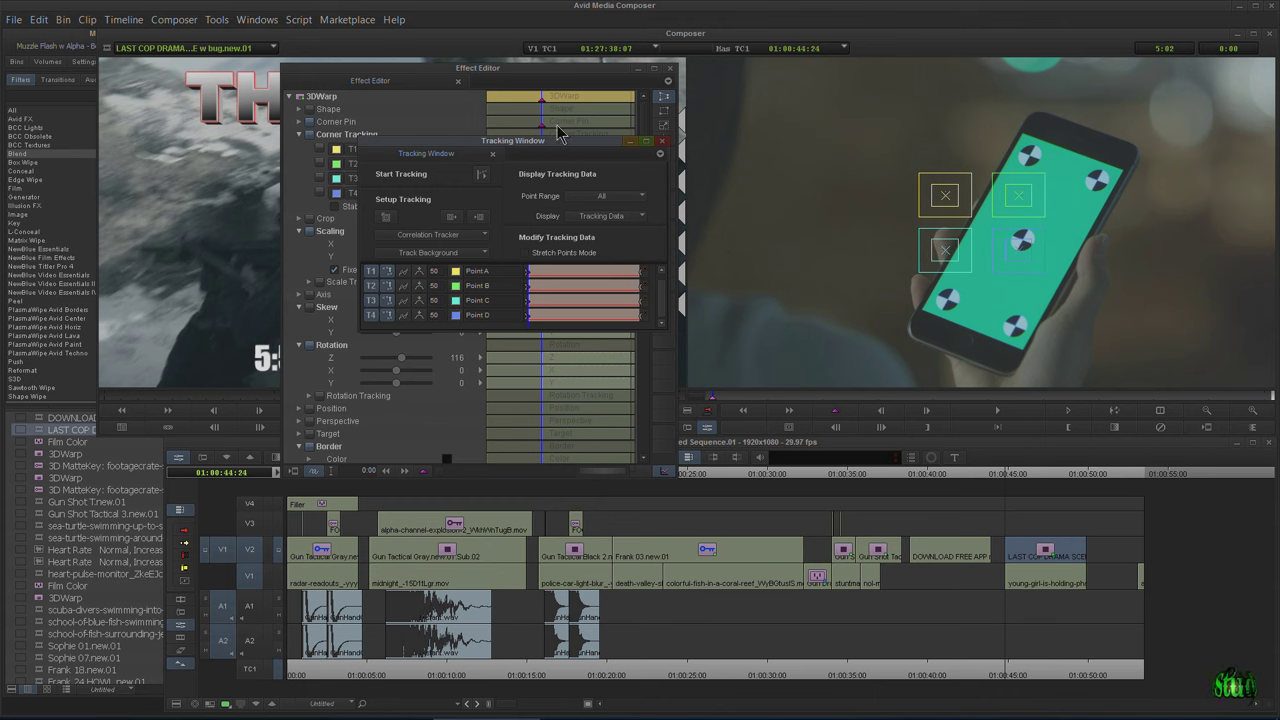
drag(545, 75, 473, 81)
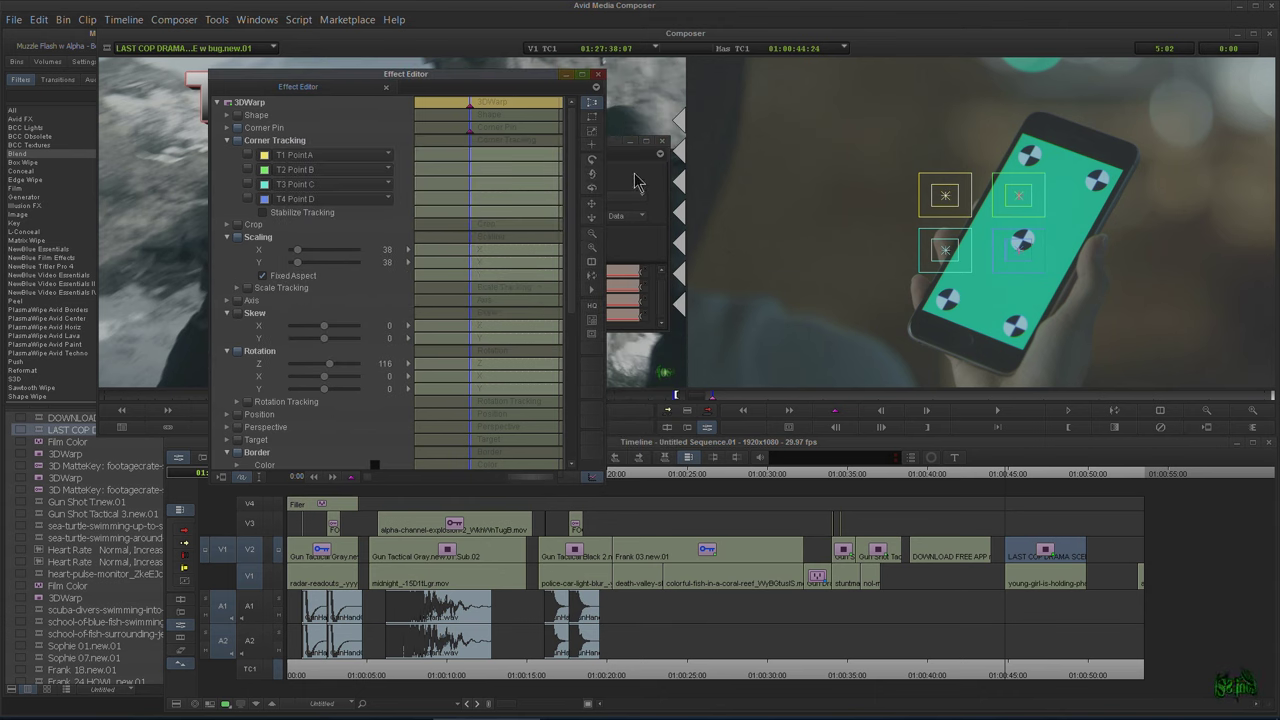
click(598, 165)
drag(582, 146, 580, 143)
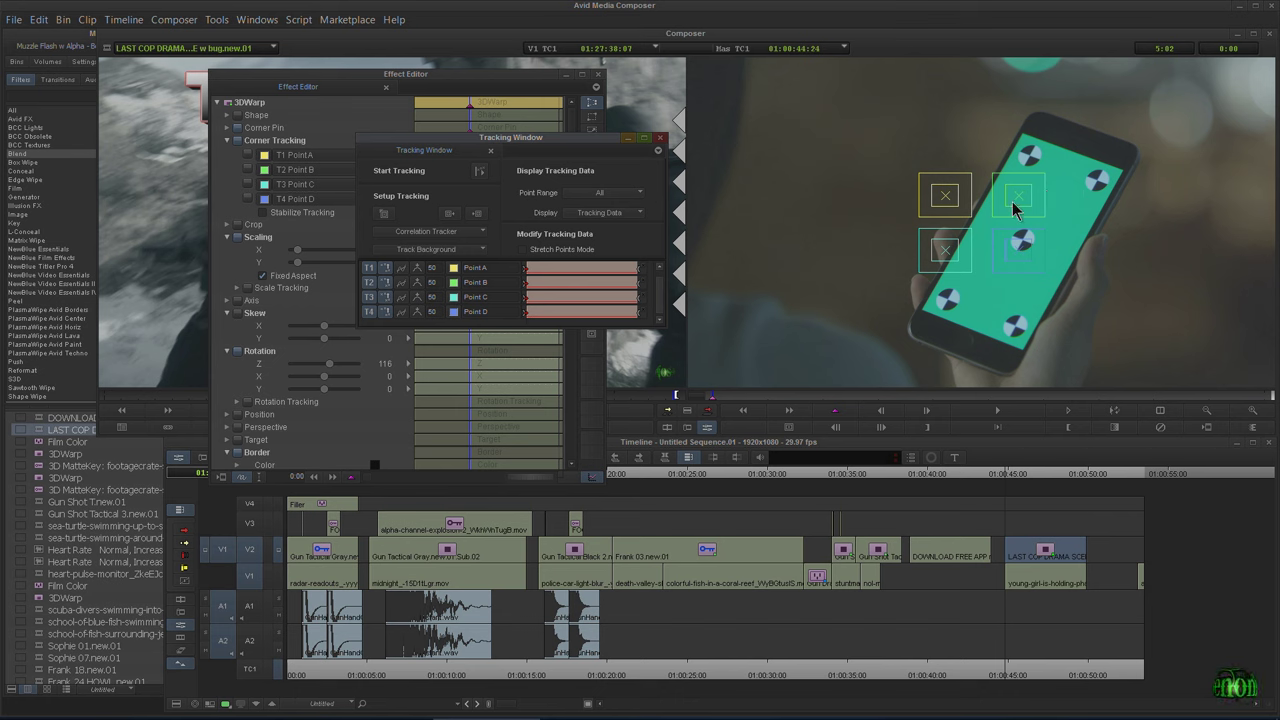
Place trackers A, B, C and D on the phone's upper-left, upper-right, lower-left and lower-right markers.
mouse_move(1020, 196)
mouse_down()
mouse_move(1097, 181)
mouse_move(1032, 160)
mouse_up()
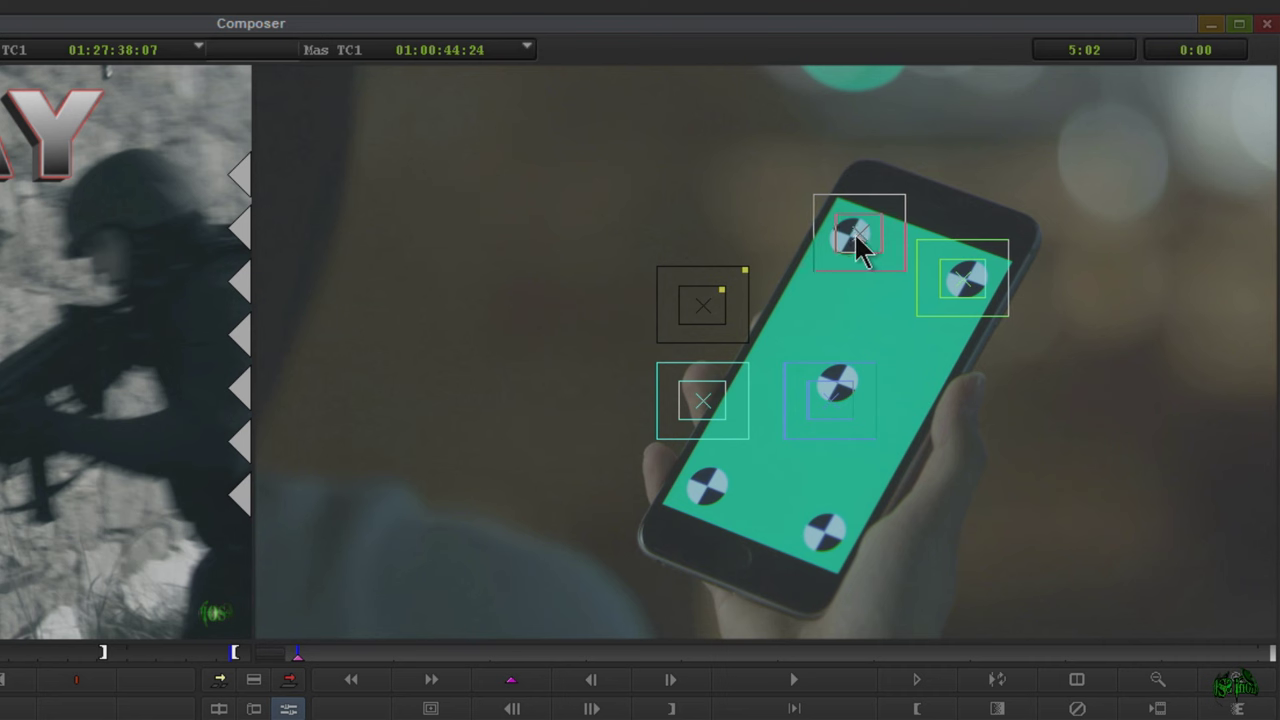
drag(855, 250, 850, 250)
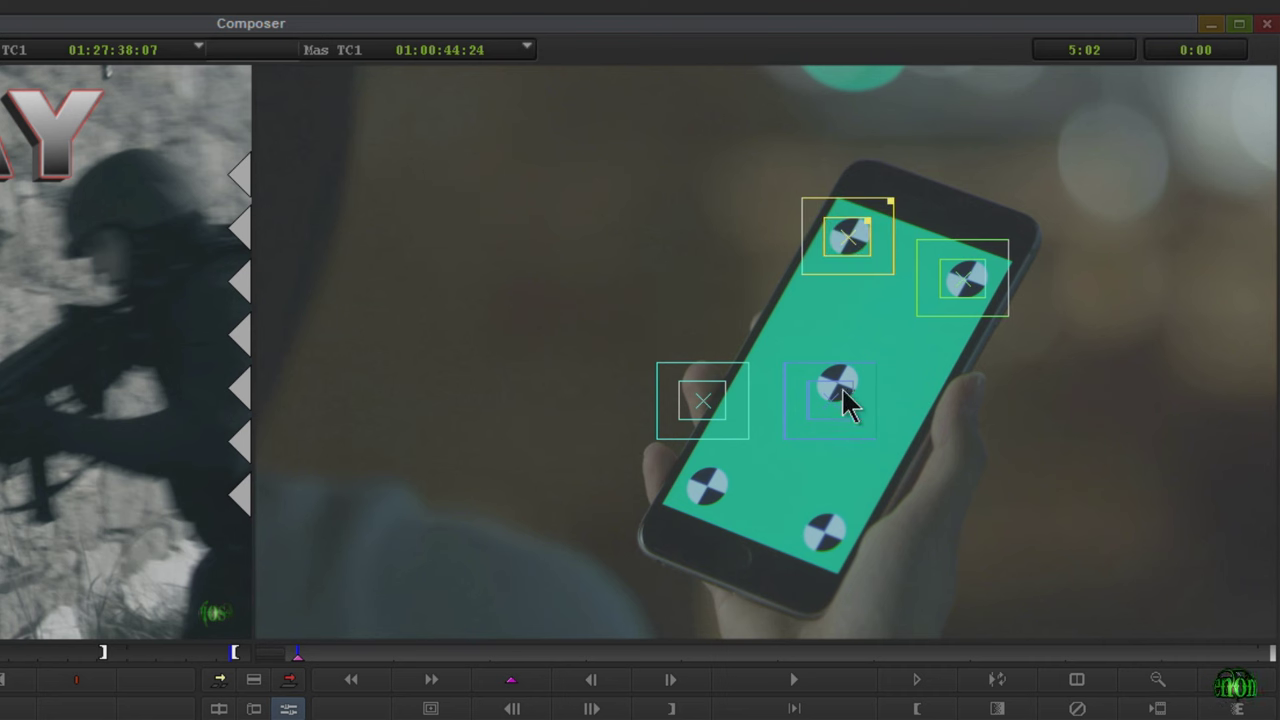
drag(834, 400, 829, 529)
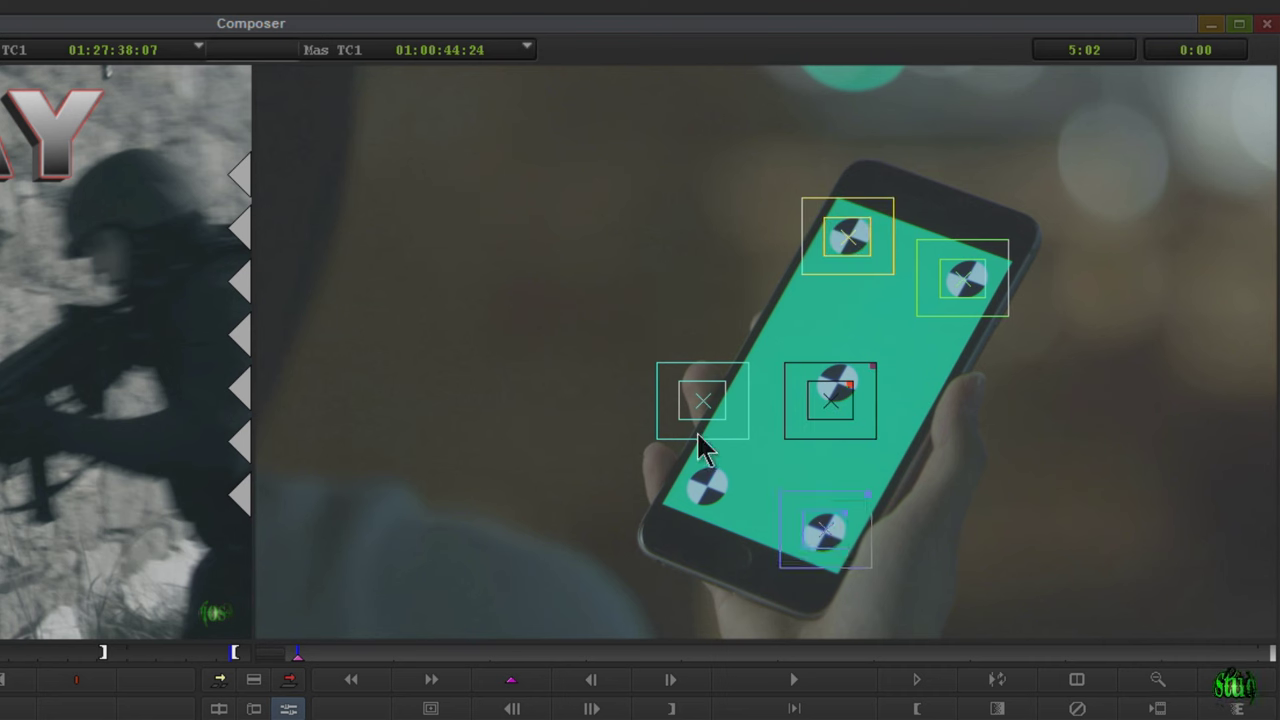
drag(705, 410, 711, 491)
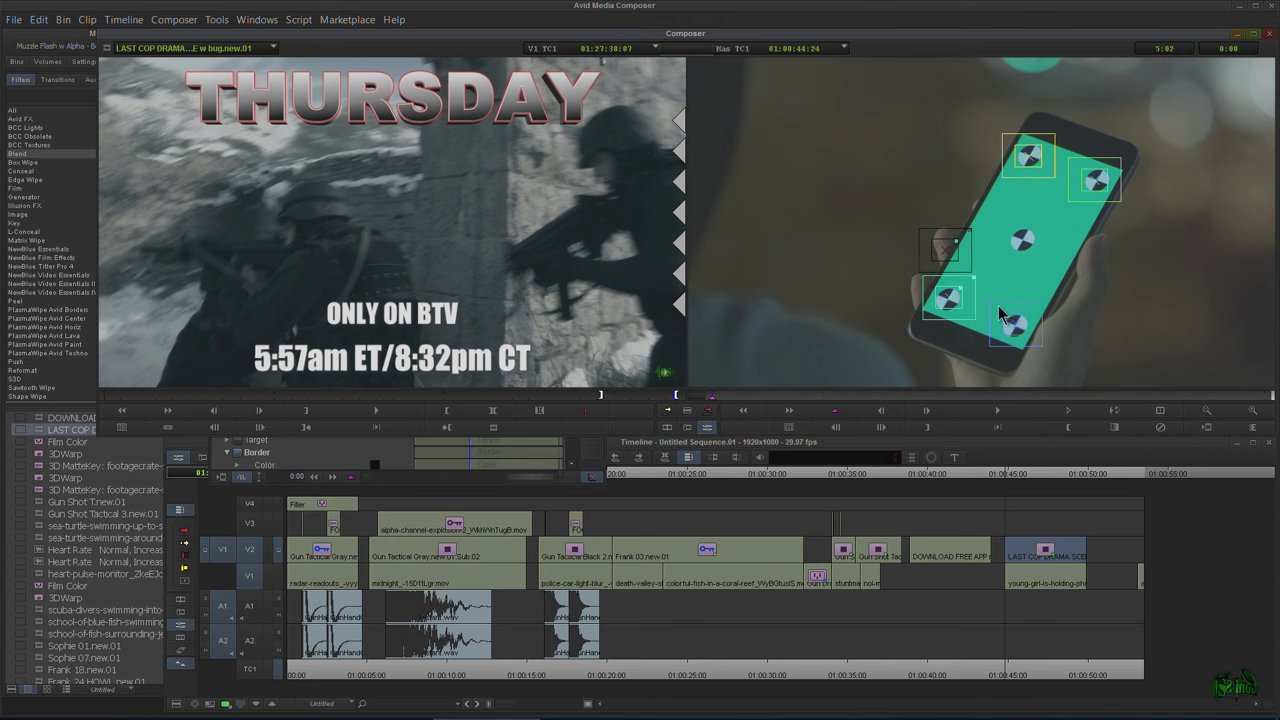
Create a fifth tracker in the Tracking Window and place it on the marker in the middle of the phone screen.
click(380, 450)
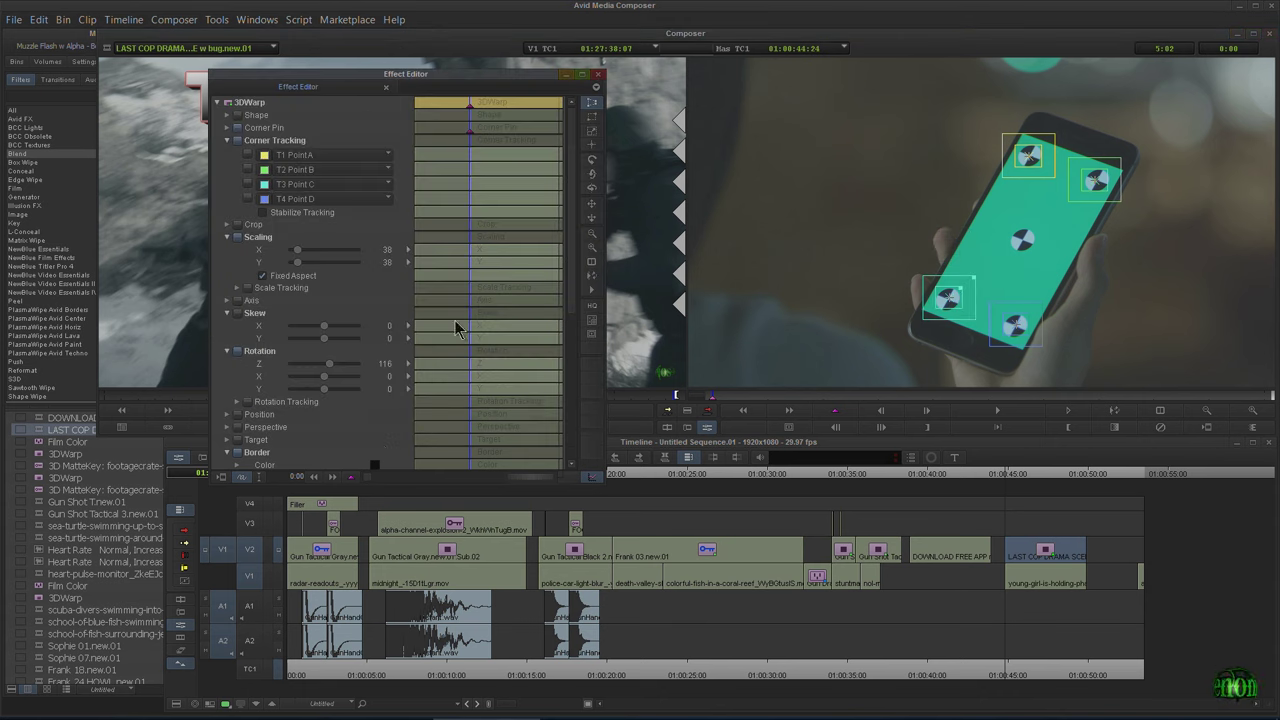
click(595, 332)
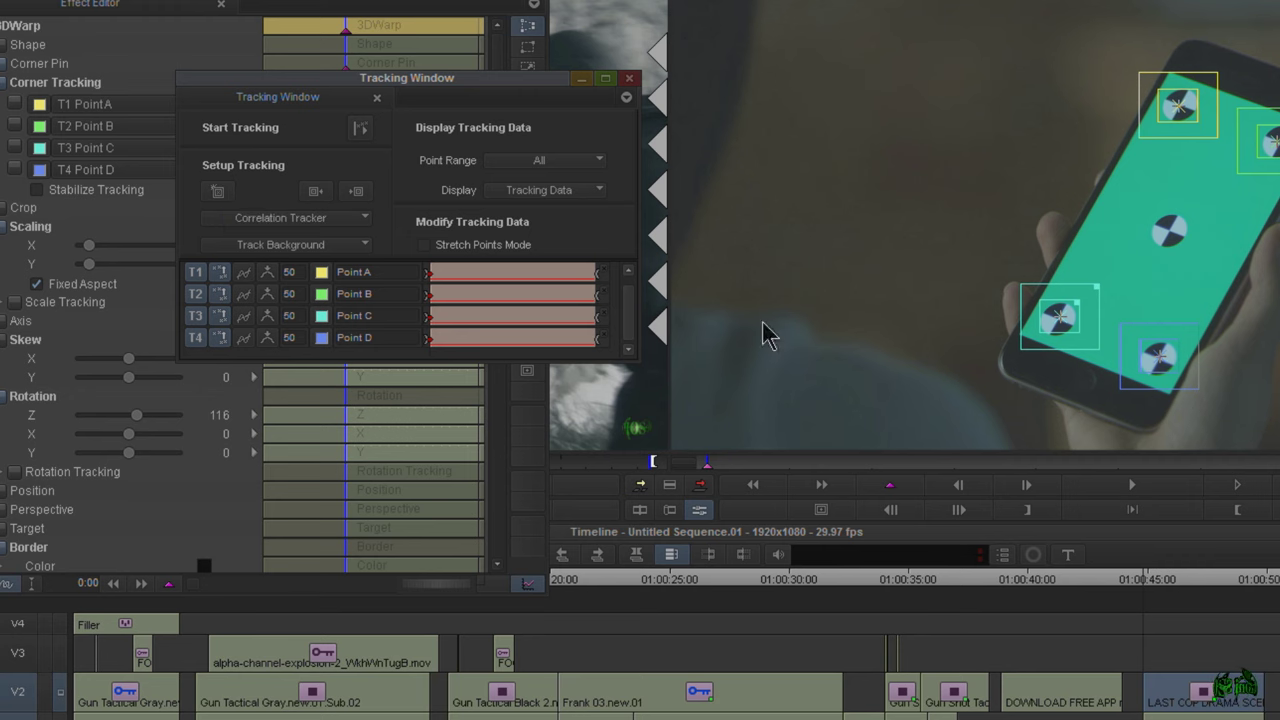
click(220, 192)
mouse_move(986, 240)
mouse_down()
mouse_move(1168, 231)
mouse_move(1167, 242)
mouse_up()
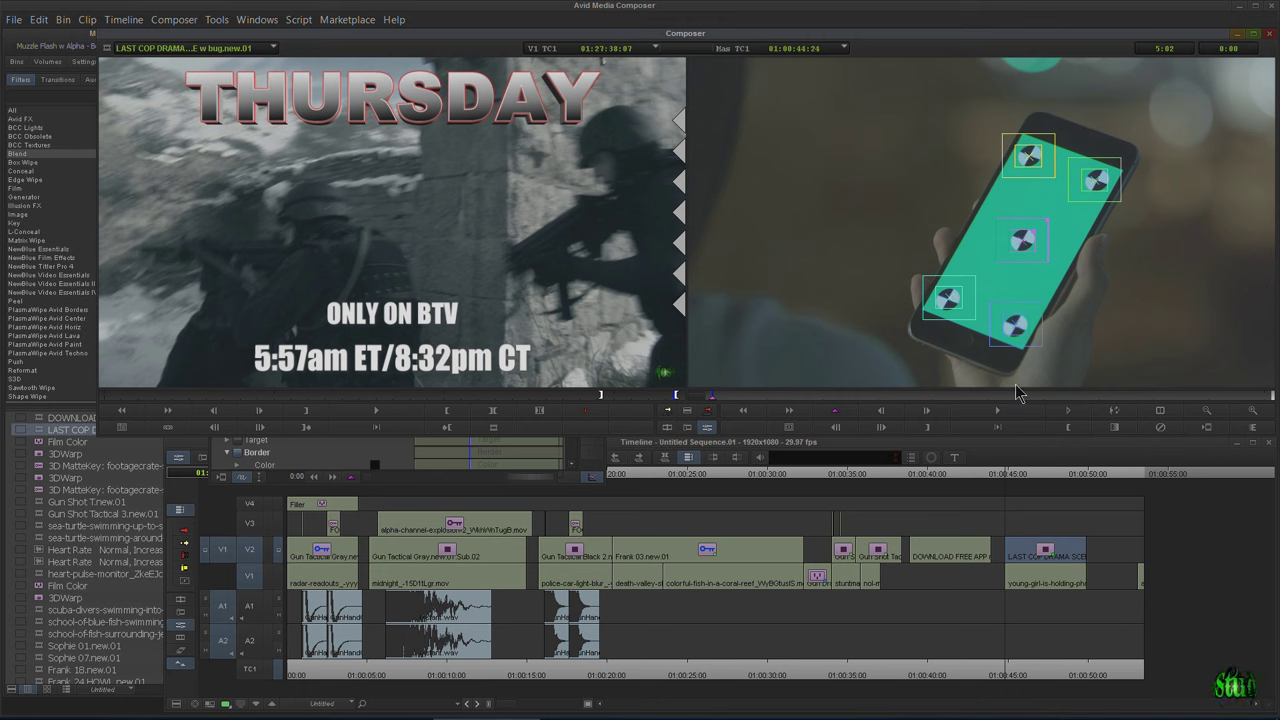
Center the Point D tracker precisely on the phone's lower-right marker.
click(1012, 329)
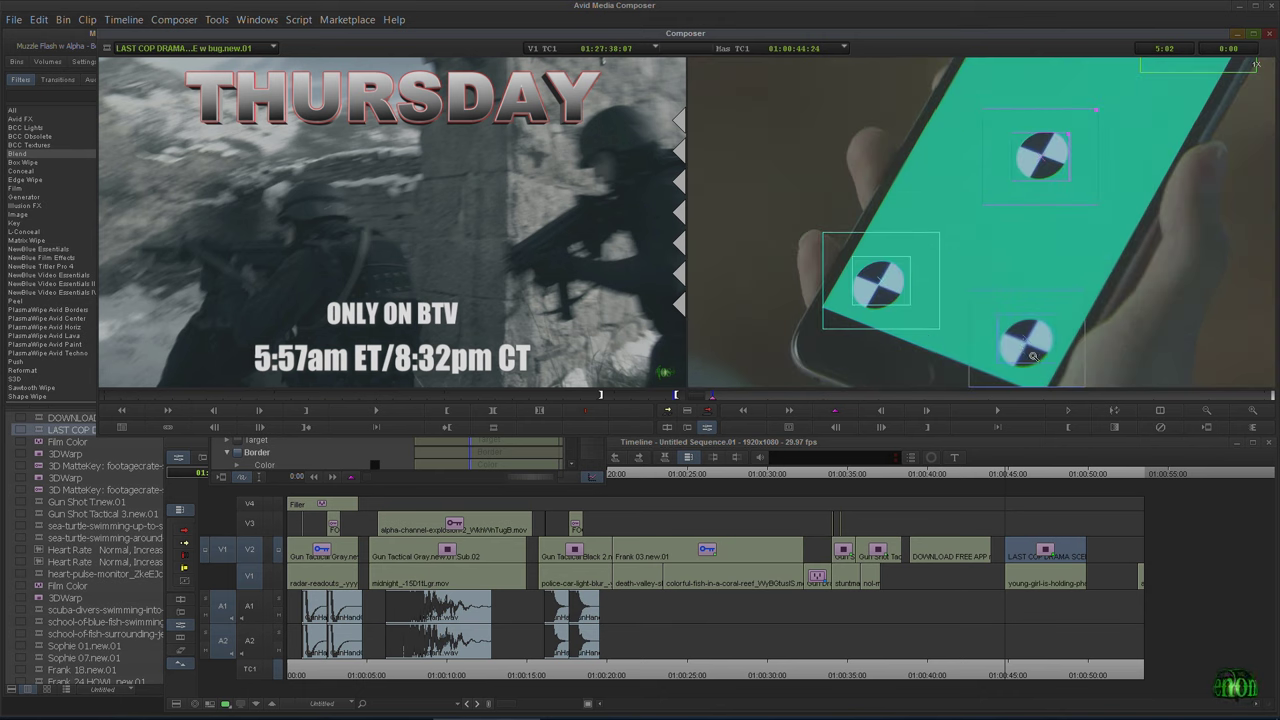
scroll(1033, 356, up, 3)
click(1020, 322)
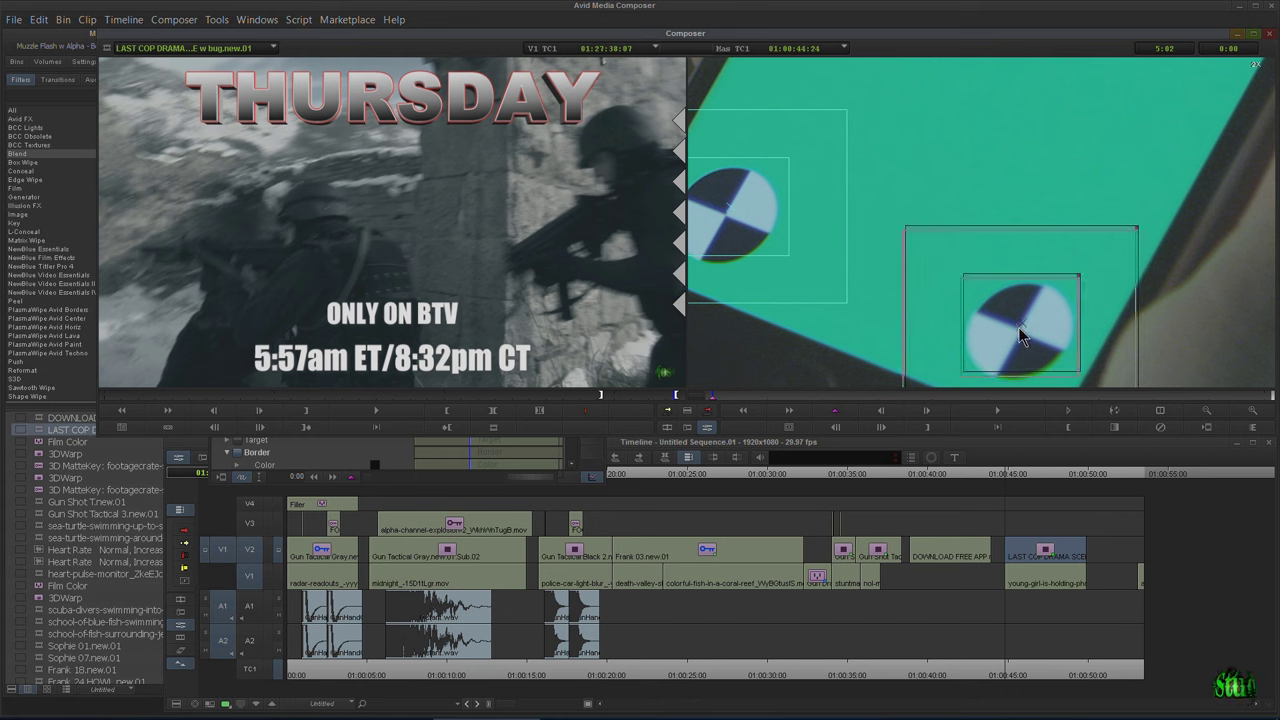
drag(1021, 337, 1024, 347)
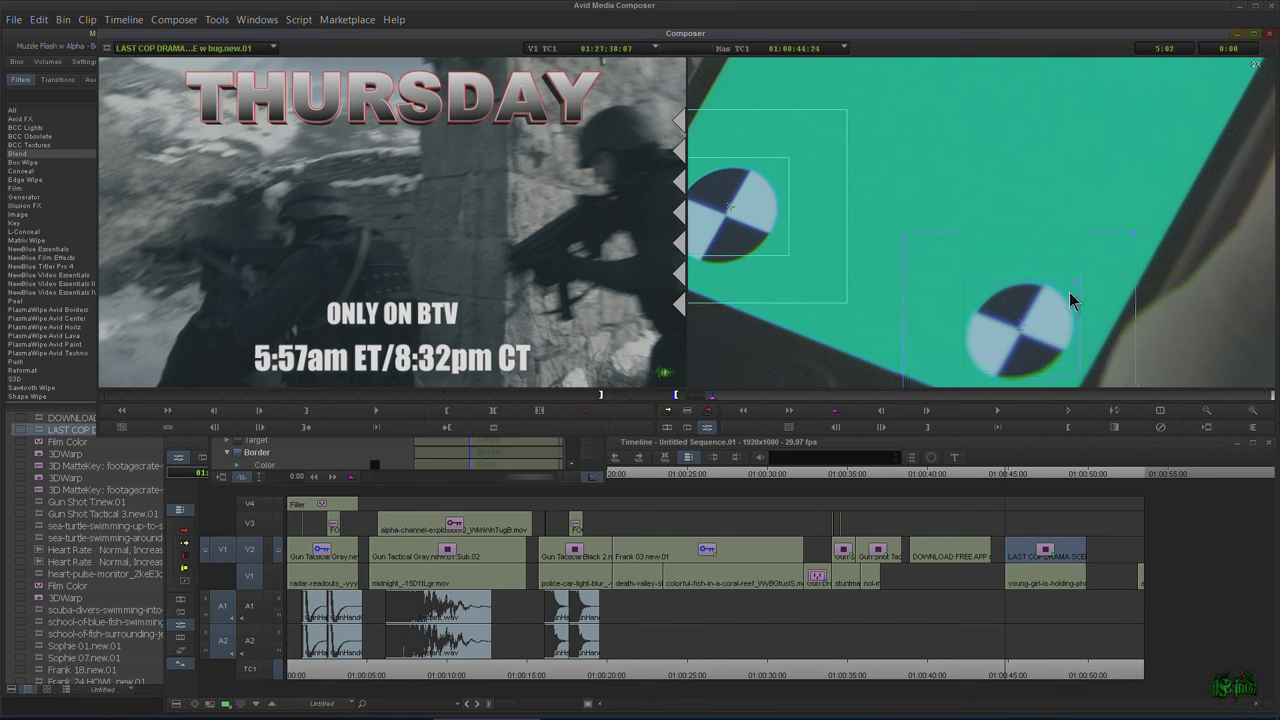
Resize Point D's inner tracking box so that it closely surrounds the phone's lower-right marker.
mouse_move(1075, 283)
mouse_down()
mouse_move(1111, 277)
mouse_move(1080, 283)
mouse_up()
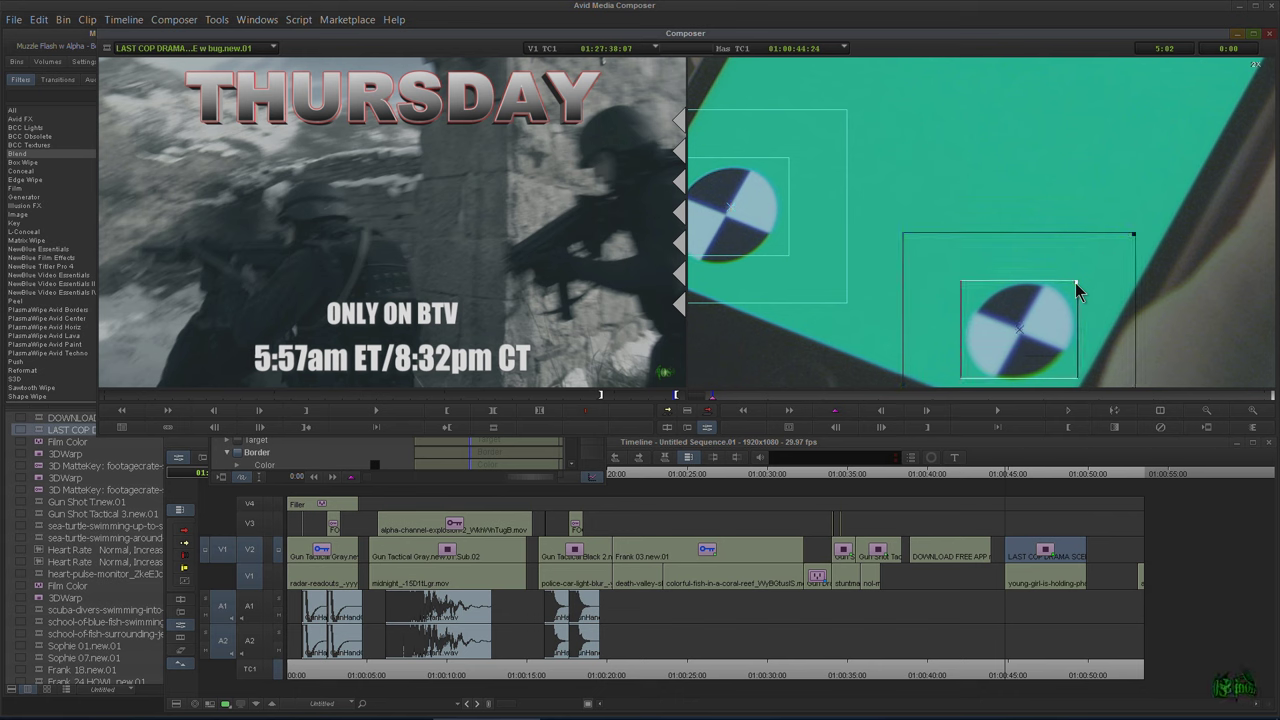
drag(1079, 282, 1082, 282)
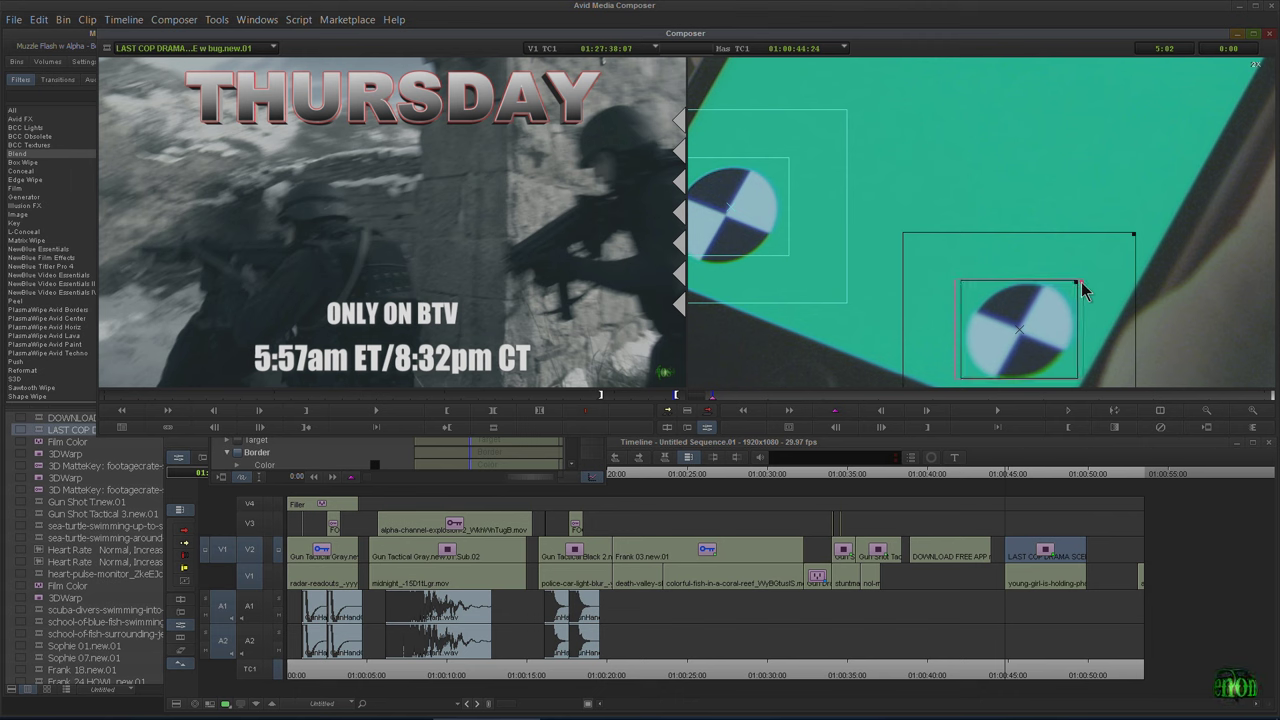
click(1046, 335)
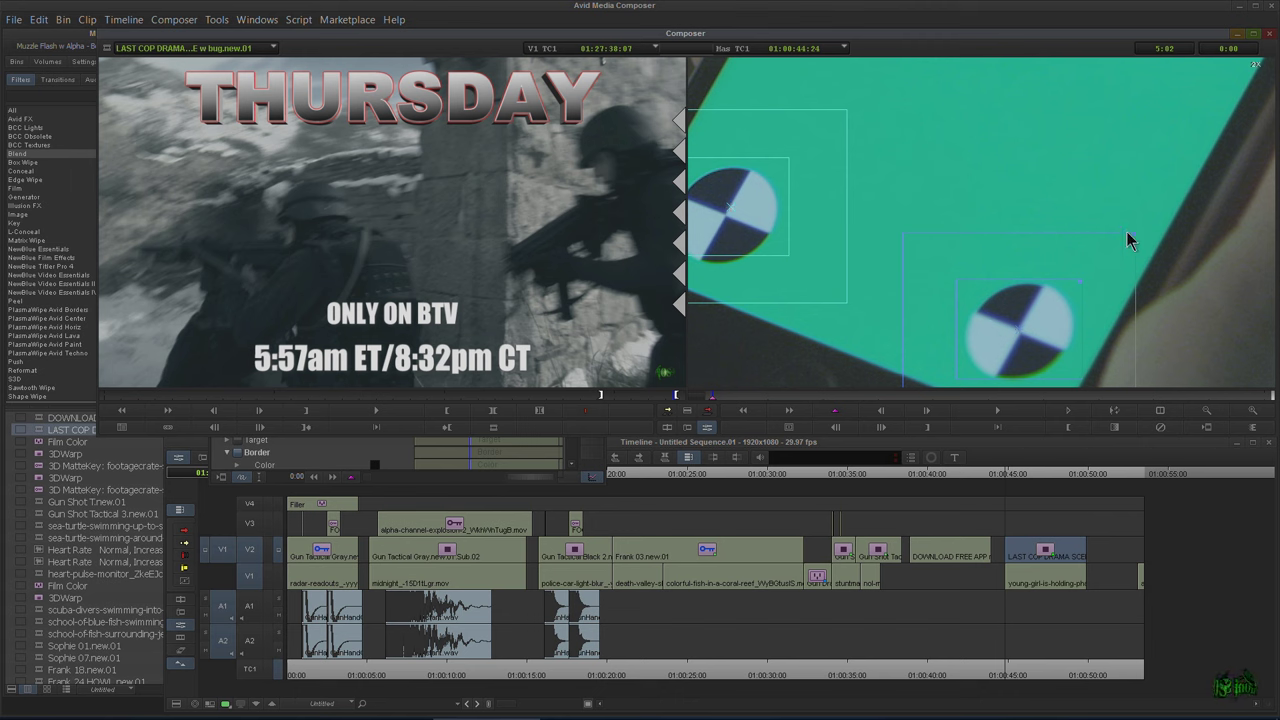
Try enlarging Point D's outer search box around the phone's lower-right marker.
mouse_move(1133, 234)
mouse_down()
mouse_move(1149, 229)
mouse_move(1083, 280)
mouse_move(1144, 232)
mouse_up()
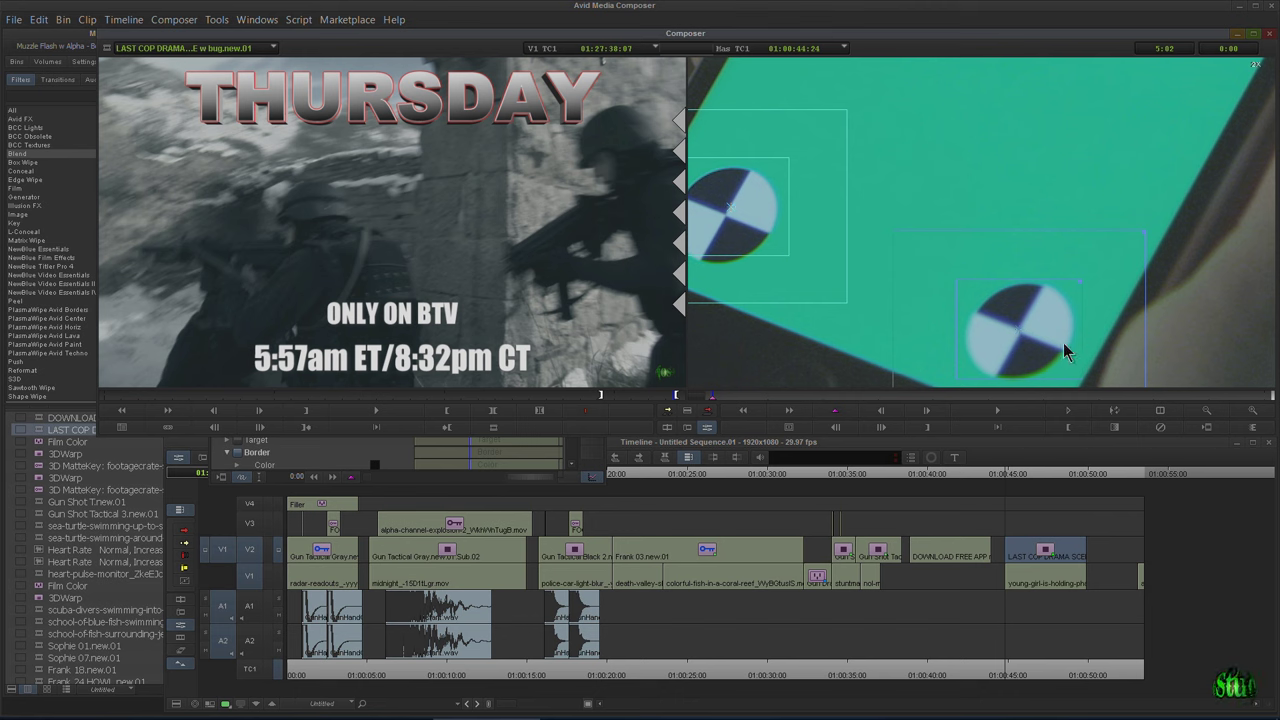
drag(1142, 231, 1205, 149)
click(1207, 412)
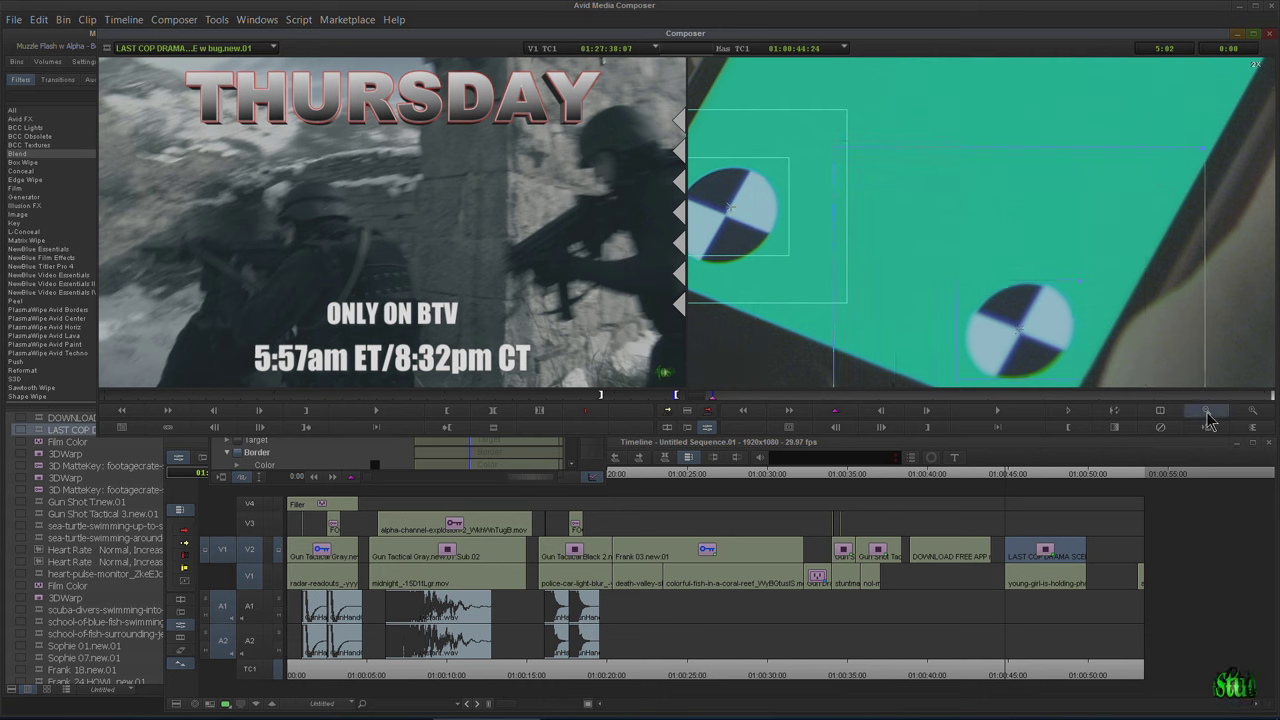
click(1206, 414)
drag(1093, 193, 1046, 240)
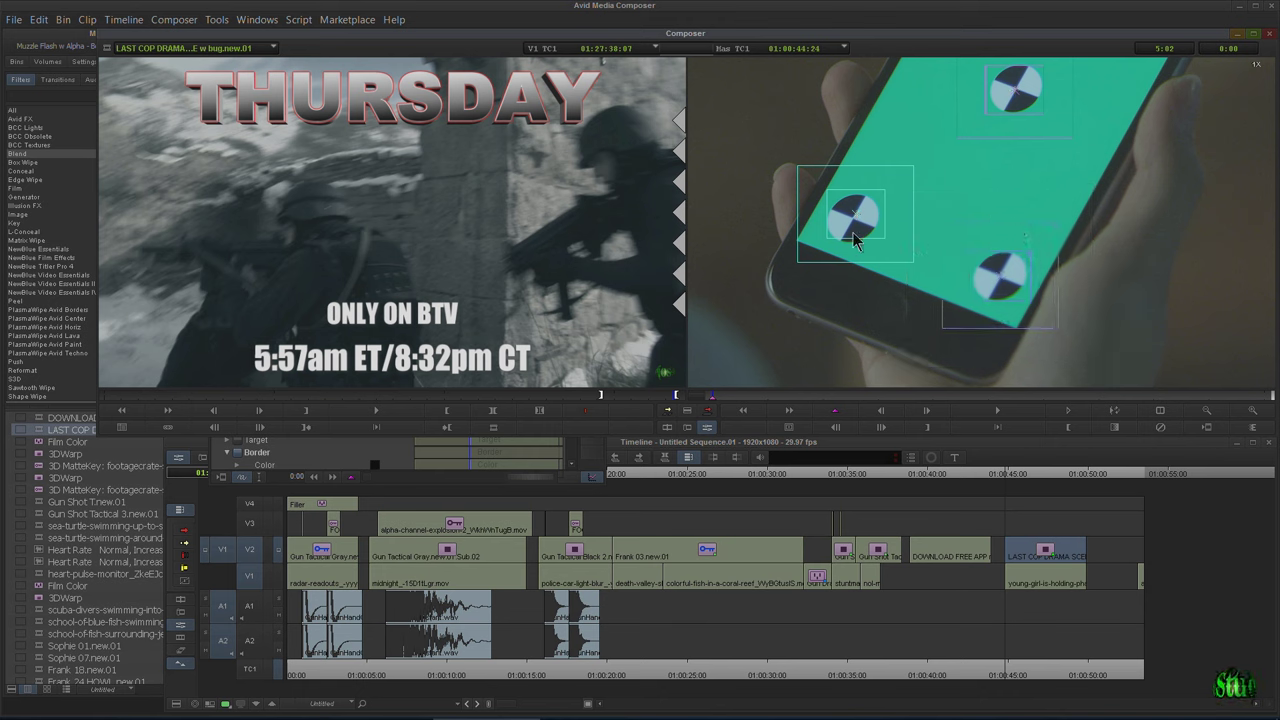
Center the Point C tracker on the phone's lower-left marker and fit its inner and outer boxes around it.
scroll(856, 218, up, 1)
drag(857, 208, 855, 218)
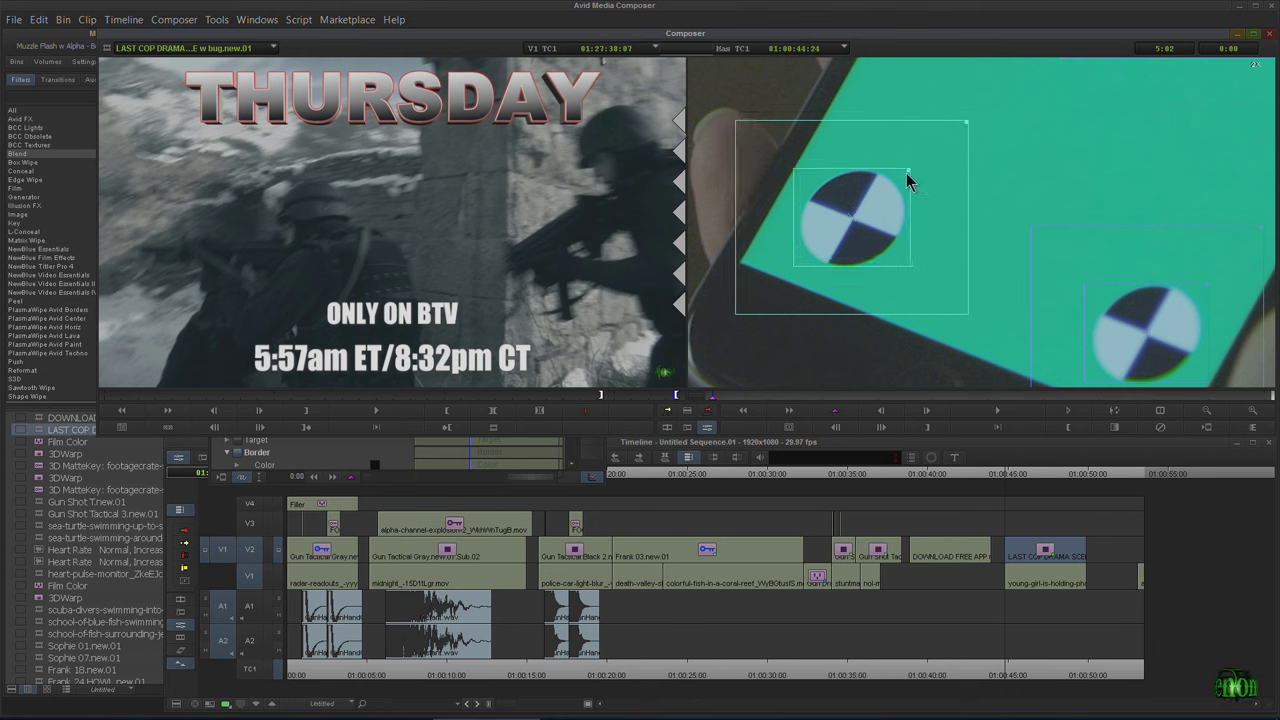
drag(906, 171, 909, 169)
drag(963, 123, 967, 121)
click(1206, 410)
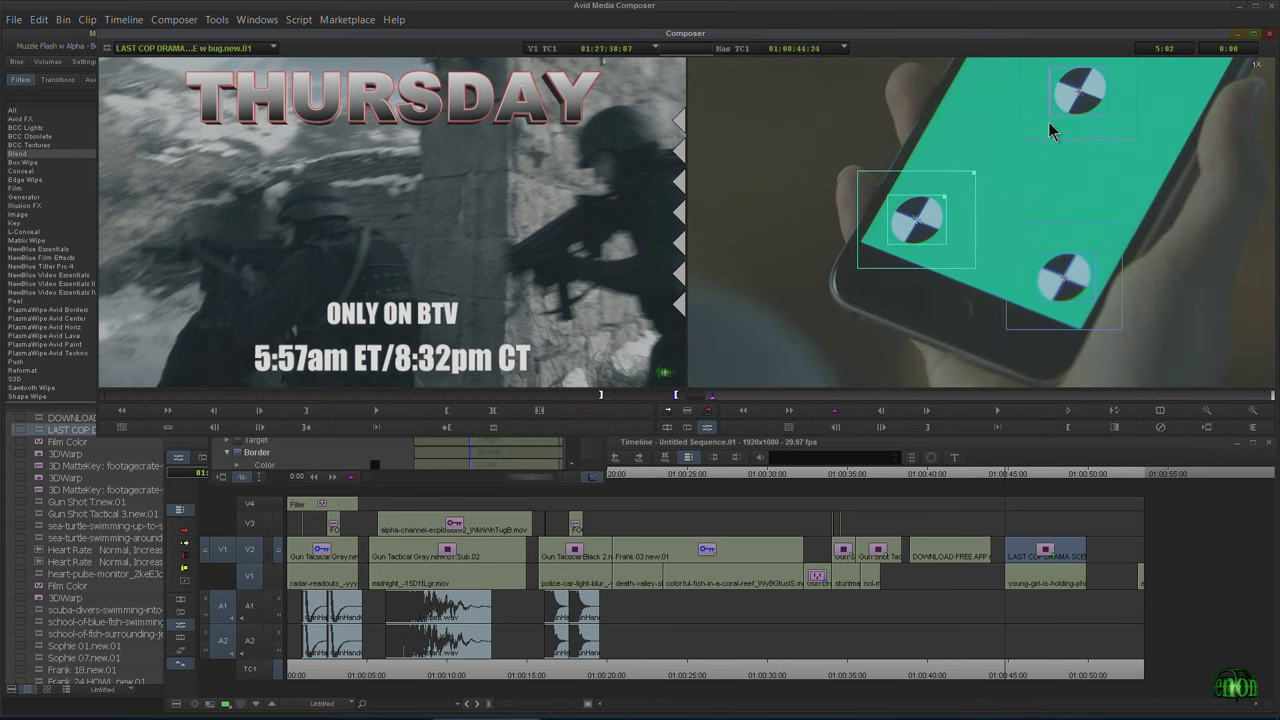
Center the fifth tracker precisely on the marker in the middle of the phone screen.
click(1089, 98)
drag(1070, 85, 1072, 82)
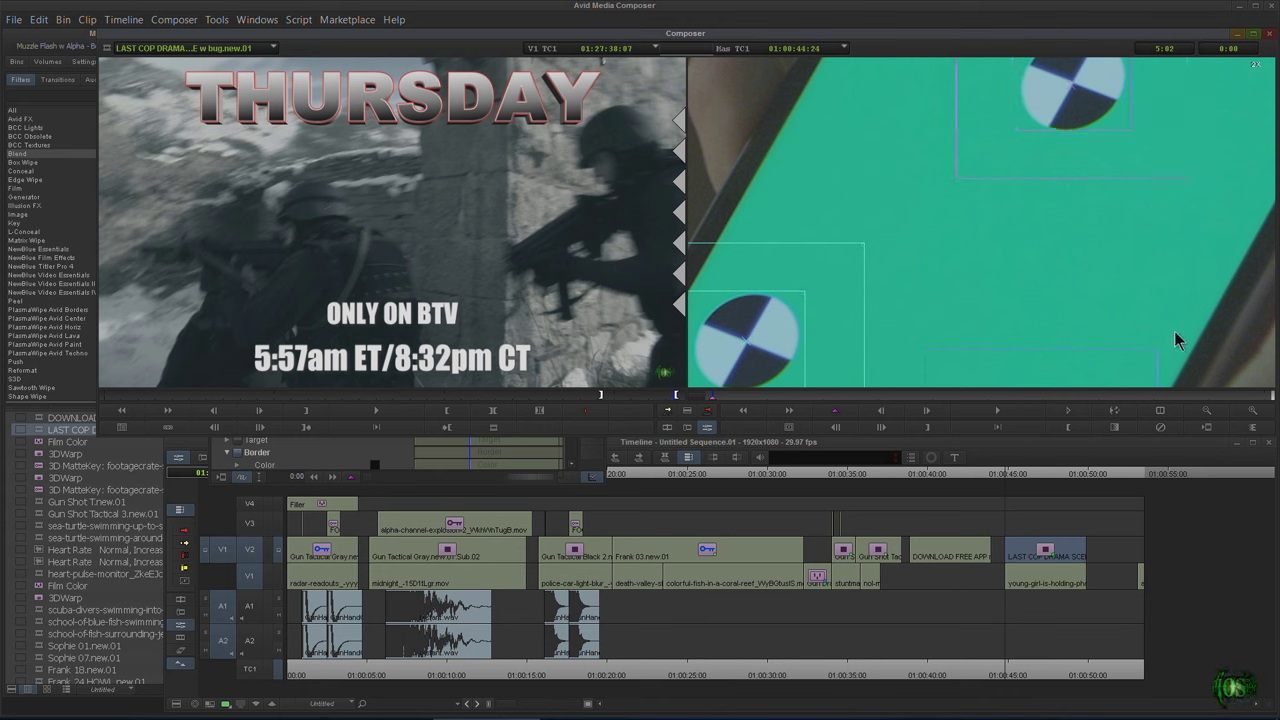
click(1206, 410)
click(1206, 410)
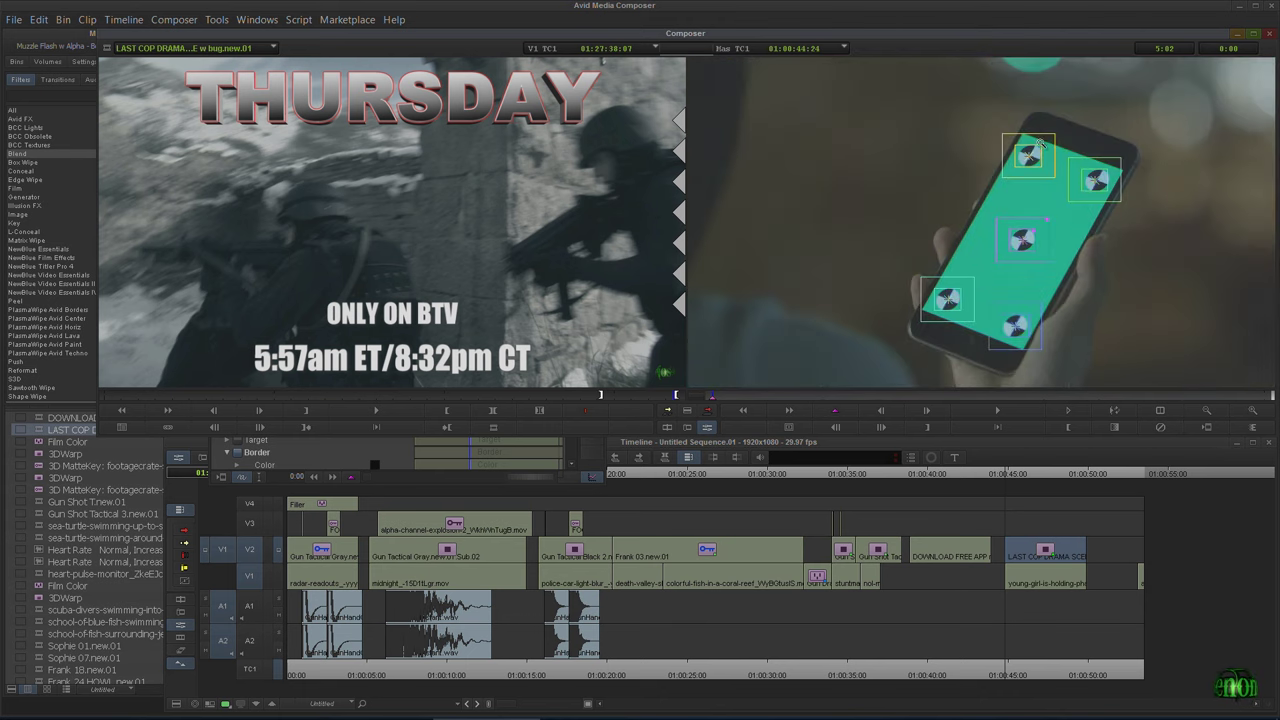
Center the Point A tracker on the phone's upper-left marker and slightly widen its boxes around it.
click(1030, 153)
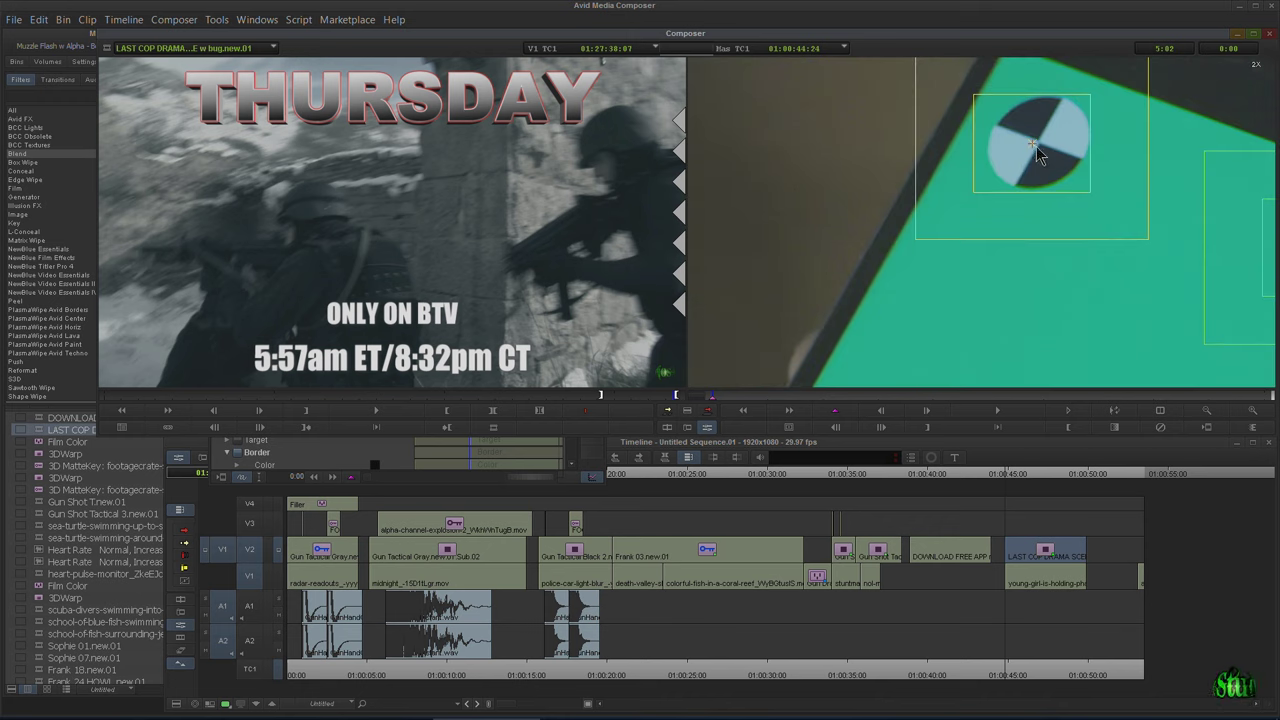
drag(1035, 141, 1039, 139)
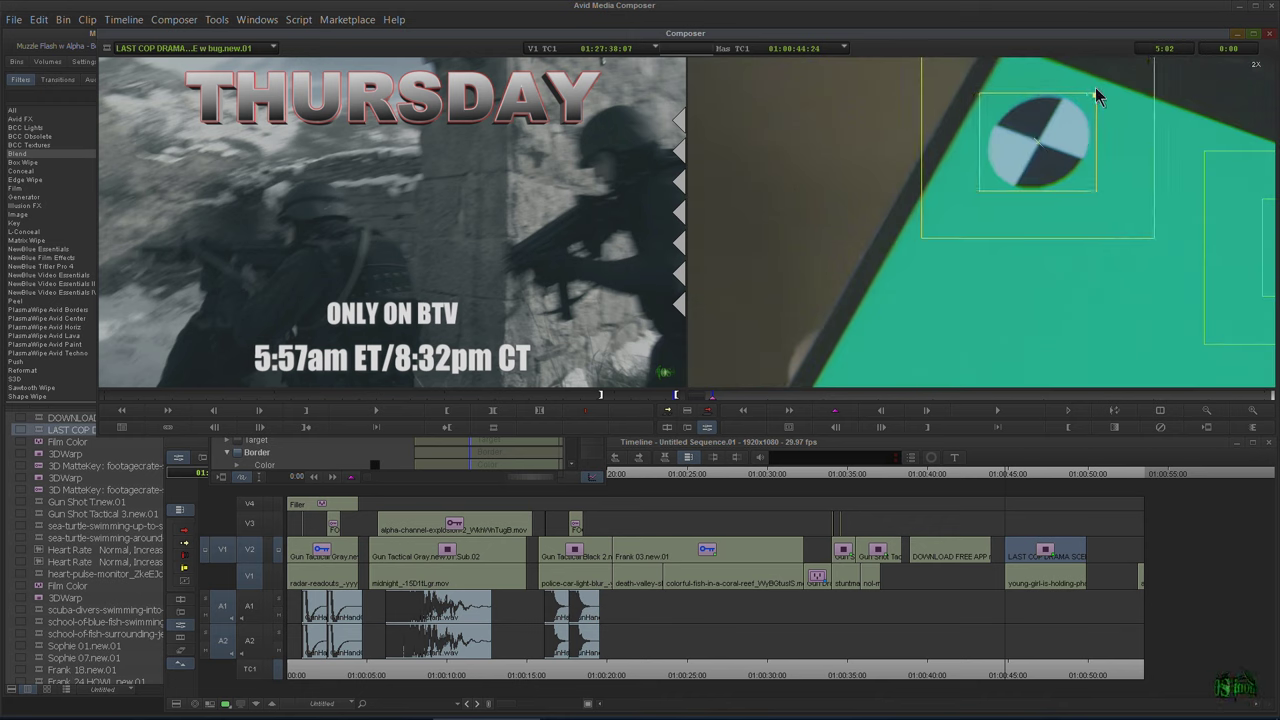
drag(1094, 94, 1098, 93)
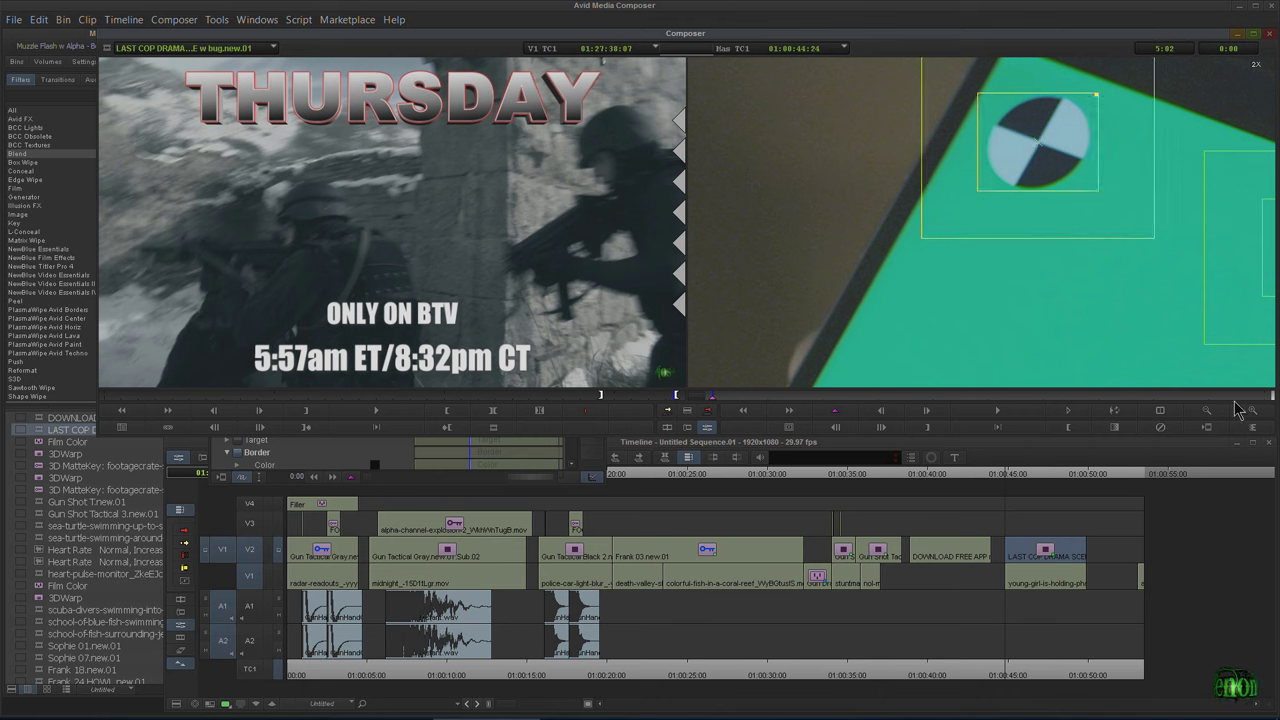
click(1211, 411)
drag(1066, 136, 1069, 133)
Center the Point B tracker precisely on the phone's upper-right marker.
ctrl+click(1160, 238)
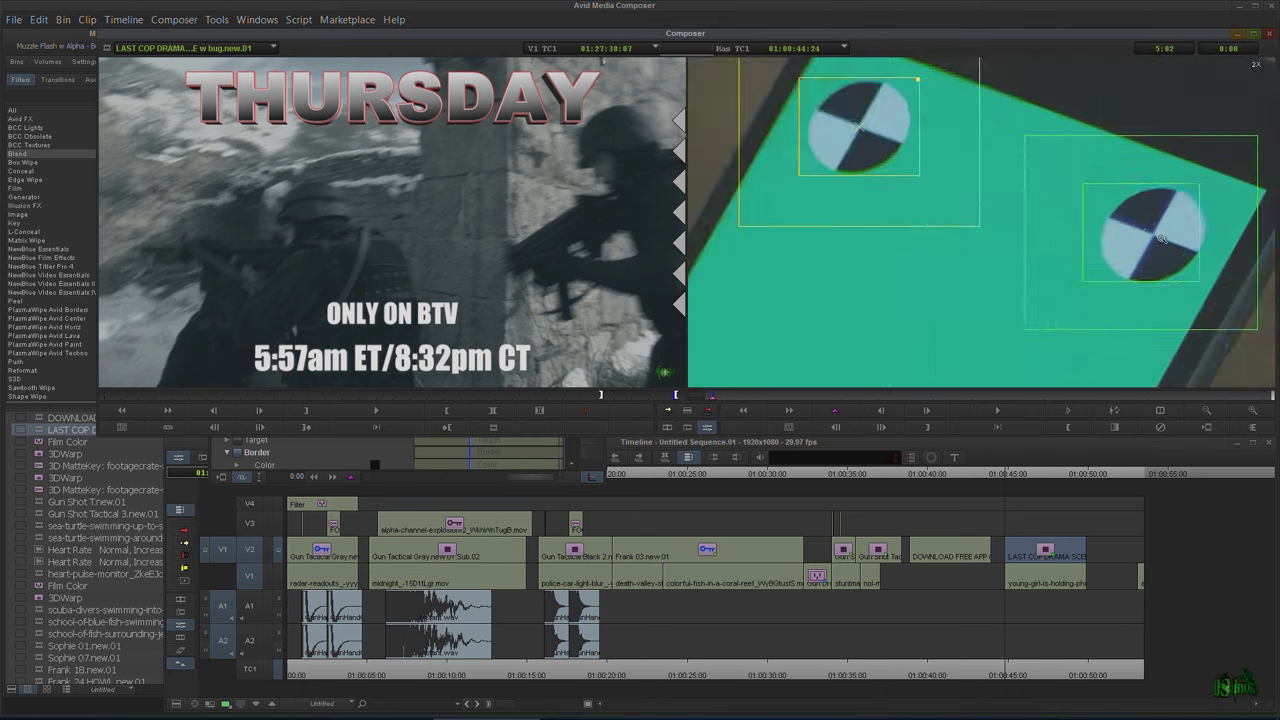
key(ctrl+l)
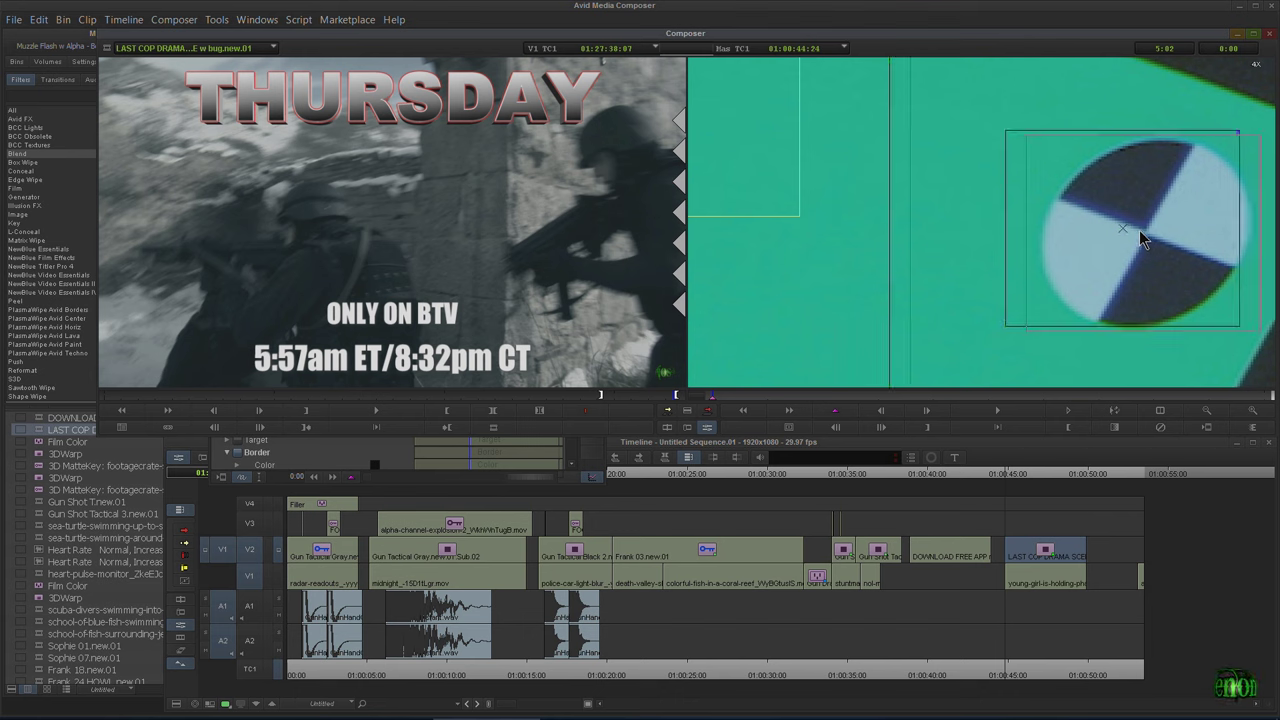
mouse_move(1143, 230)
mouse_down()
mouse_move(1122, 227)
mouse_move(1147, 233)
mouse_up()
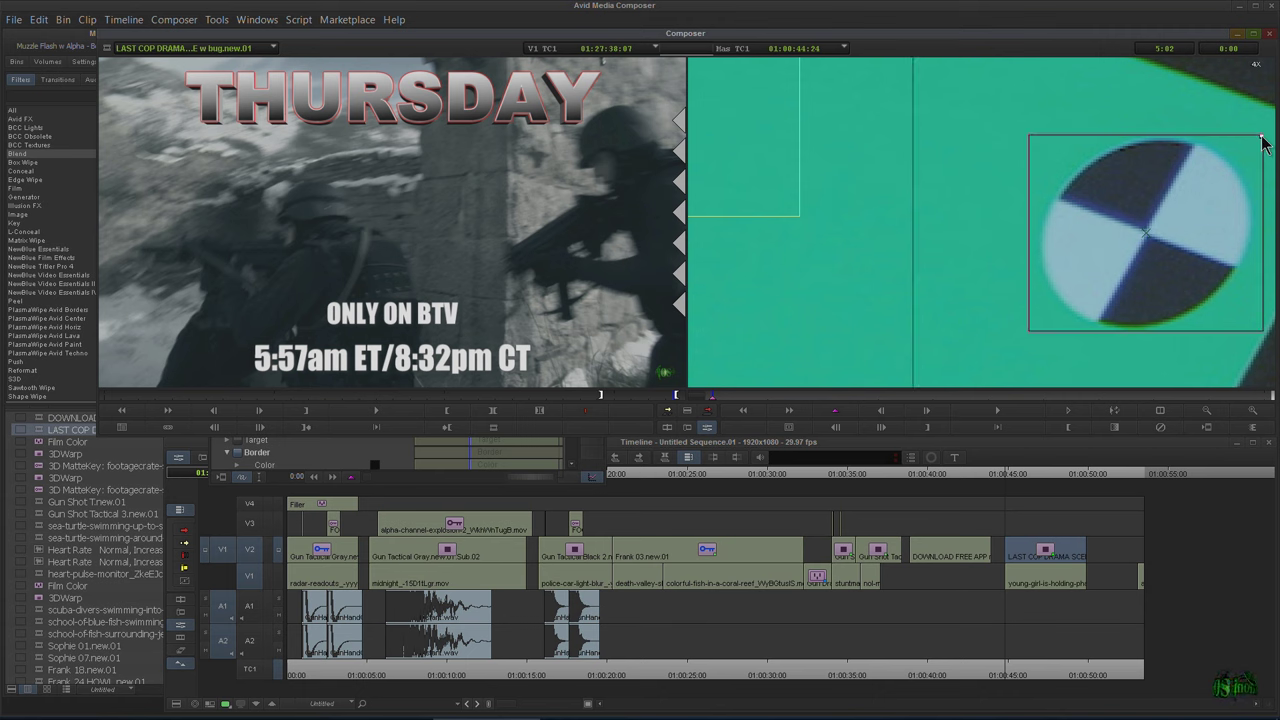
click(1206, 413)
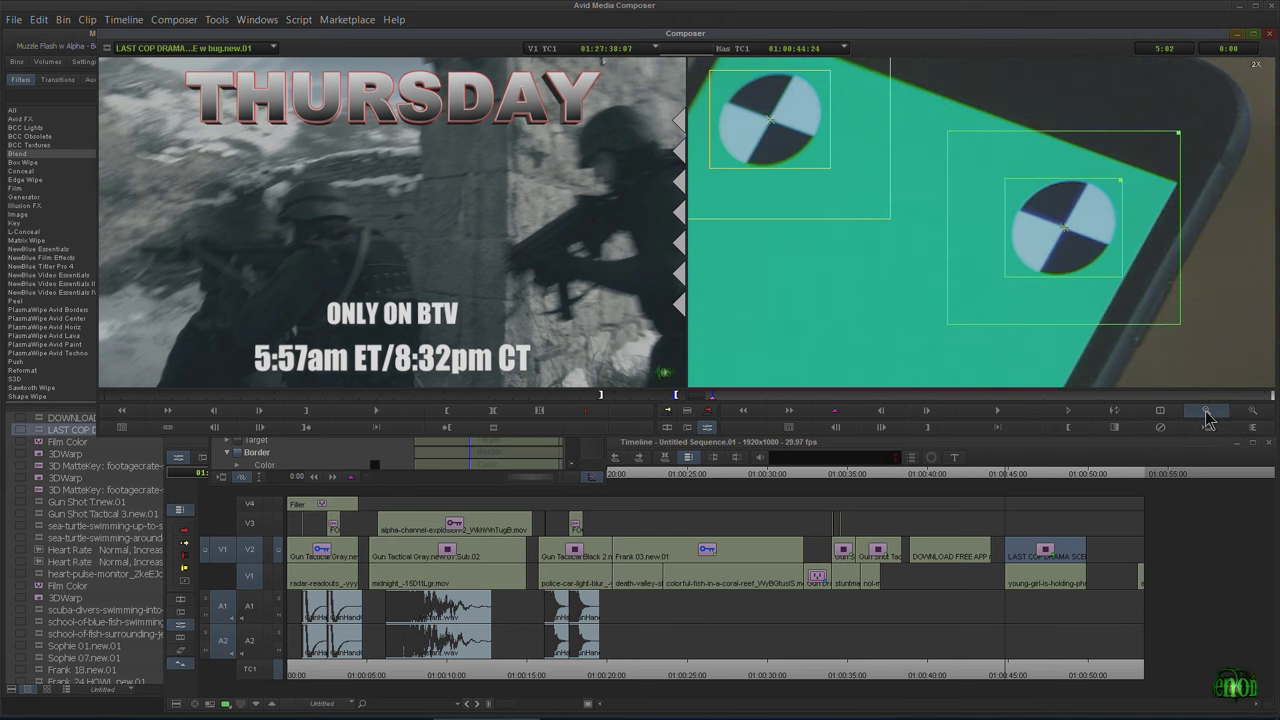
click(1206, 412)
click(1206, 412)
Move the effect's position indicator past the first frame and open the Tracking Window to examine the tracker timelines.
click(390, 460)
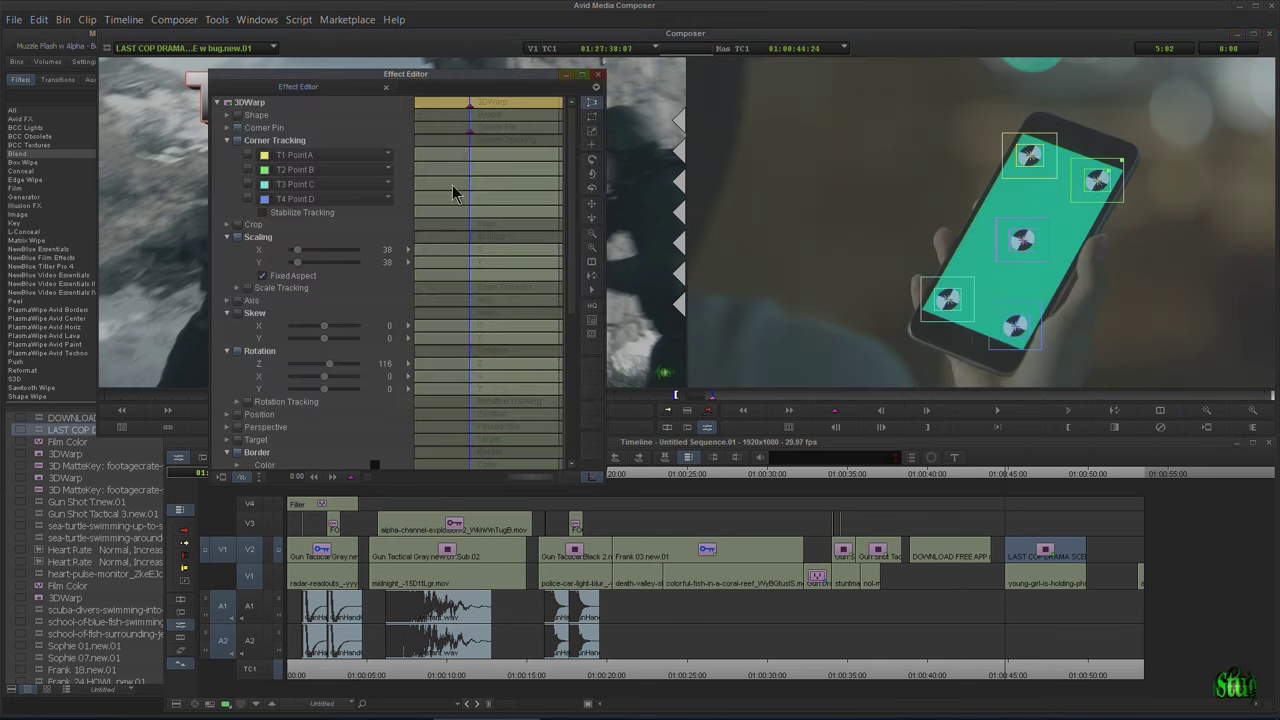
drag(470, 100, 485, 101)
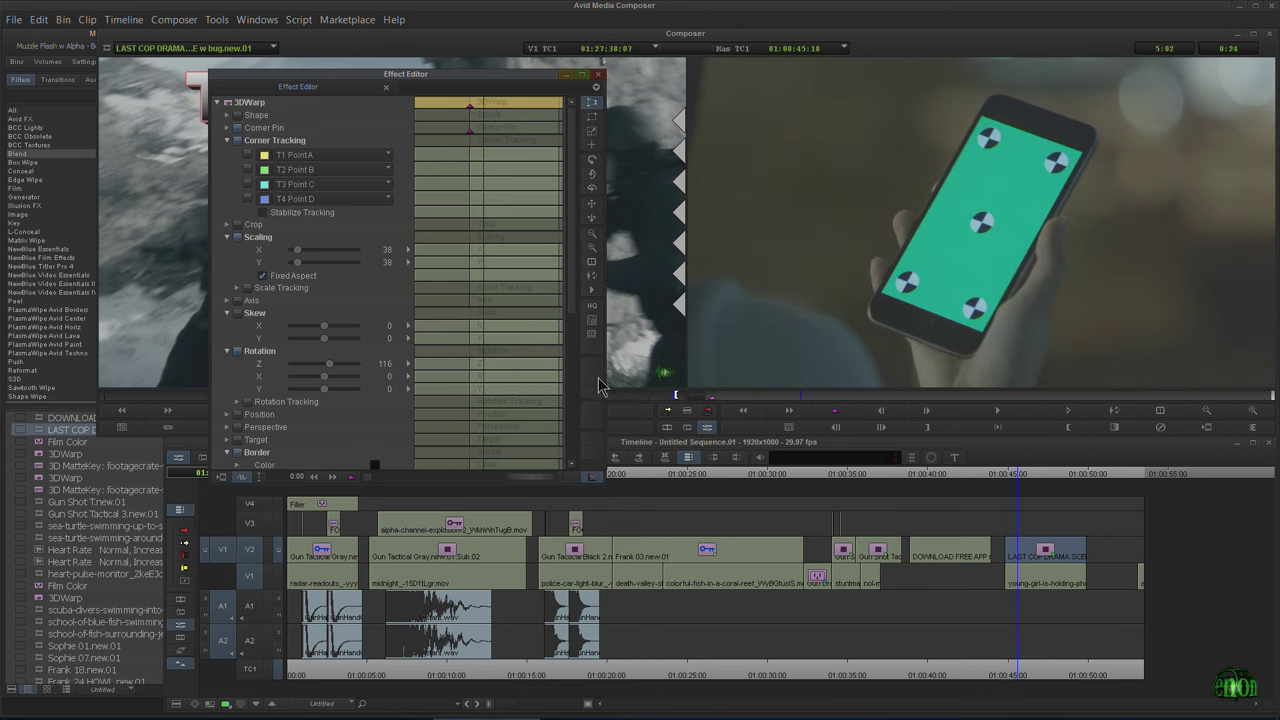
click(591, 334)
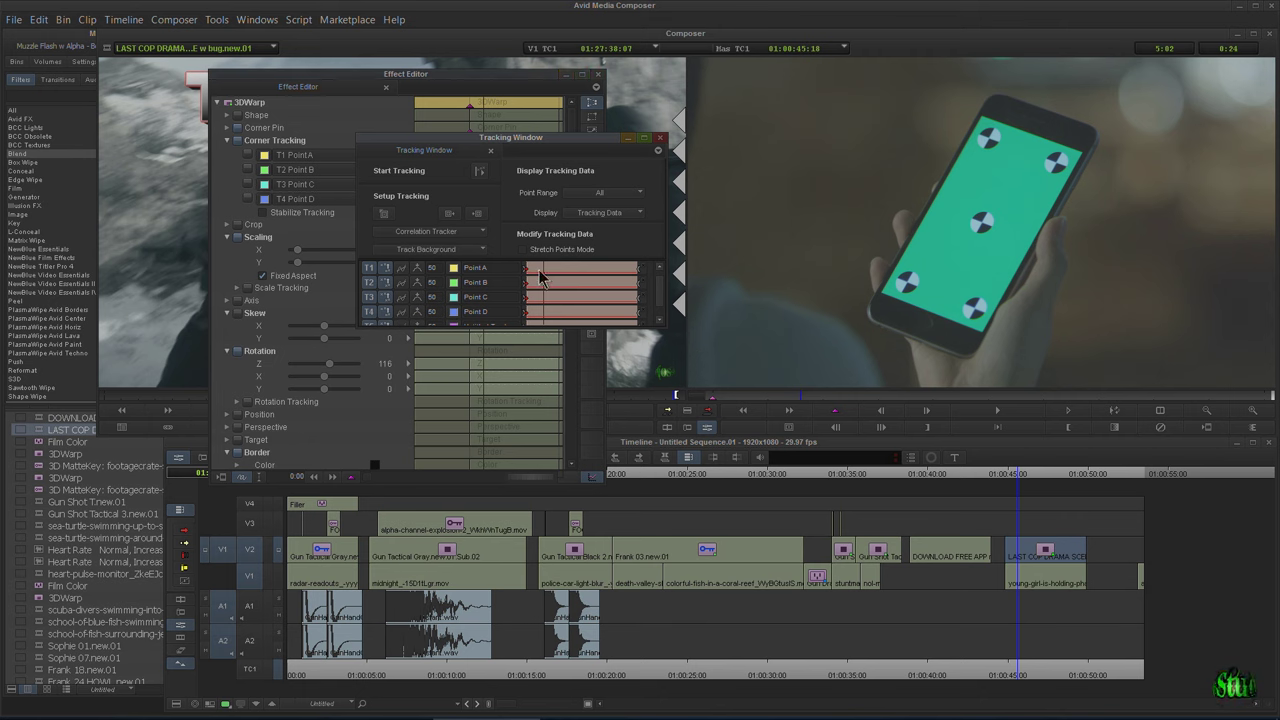
drag(541, 269, 565, 267)
Check the tracking data's Display options, keep Tracking Data, and return to the effect's first frame.
click(615, 213)
click(600, 242)
click(605, 213)
click(598, 228)
drag(558, 271, 451, 283)
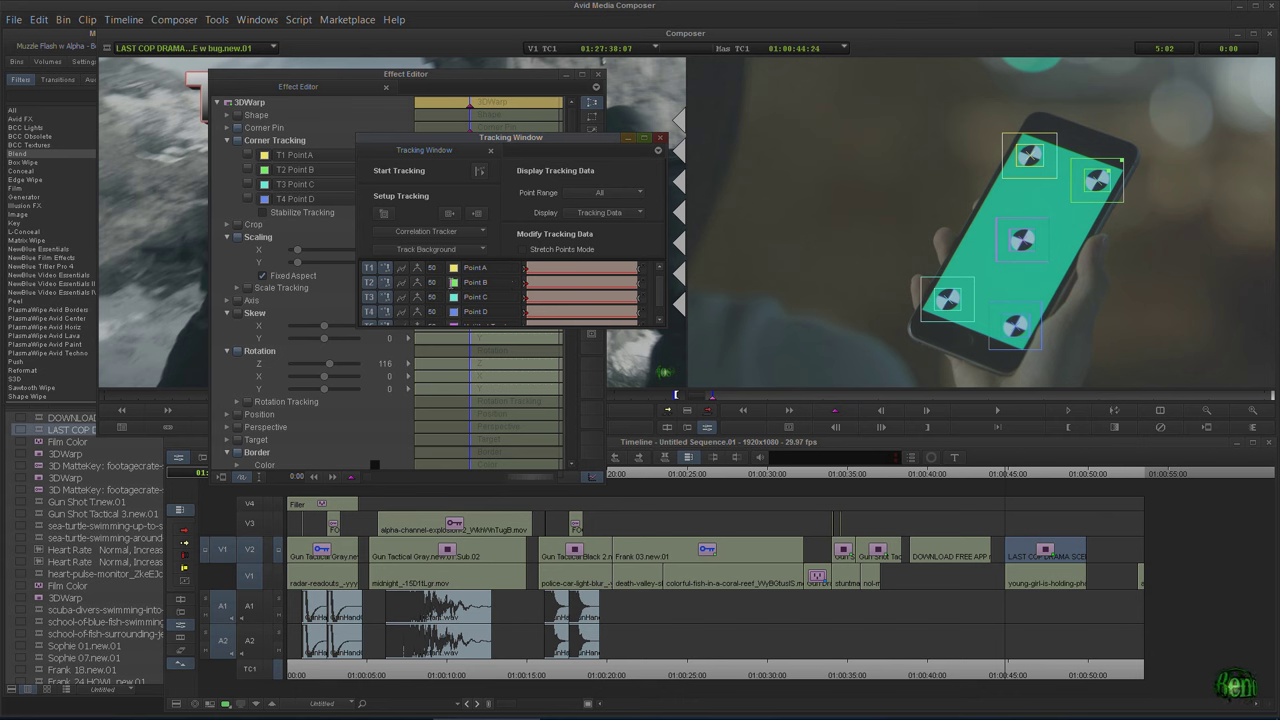
Review the tracker list down to the fifth tracker, T5, and close the Tracking Window.
click(418, 270)
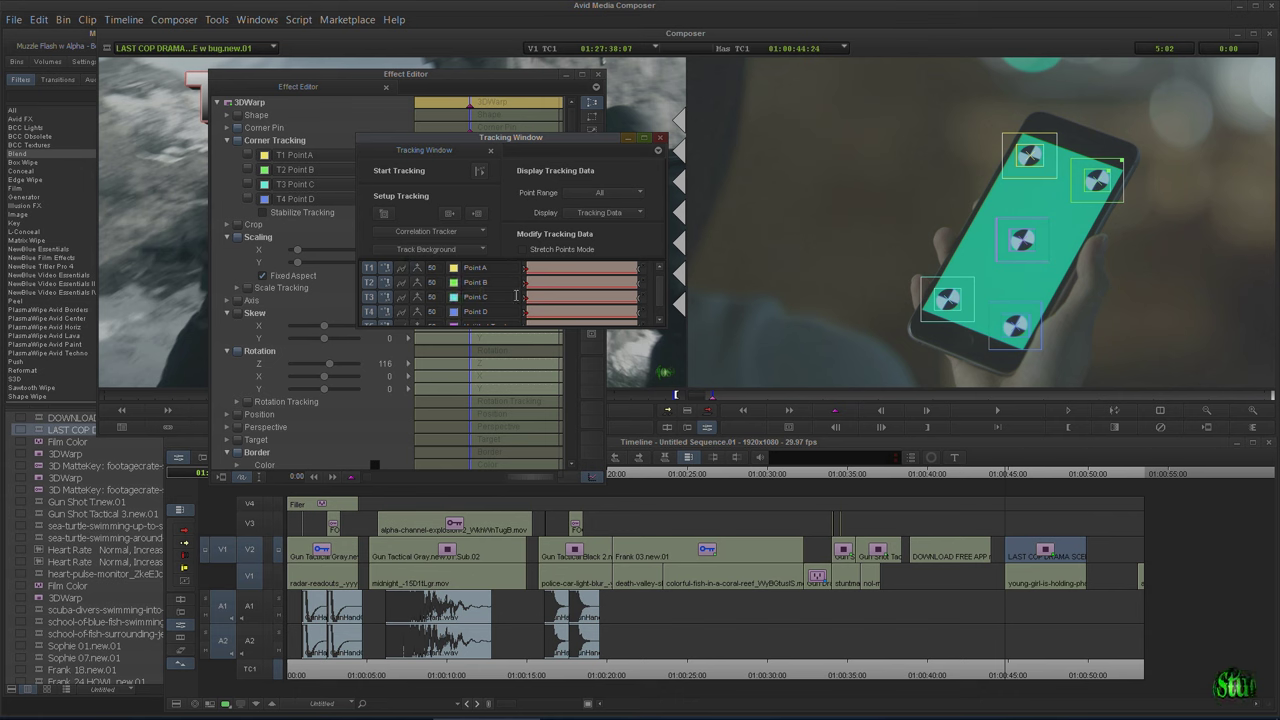
drag(660, 291, 661, 304)
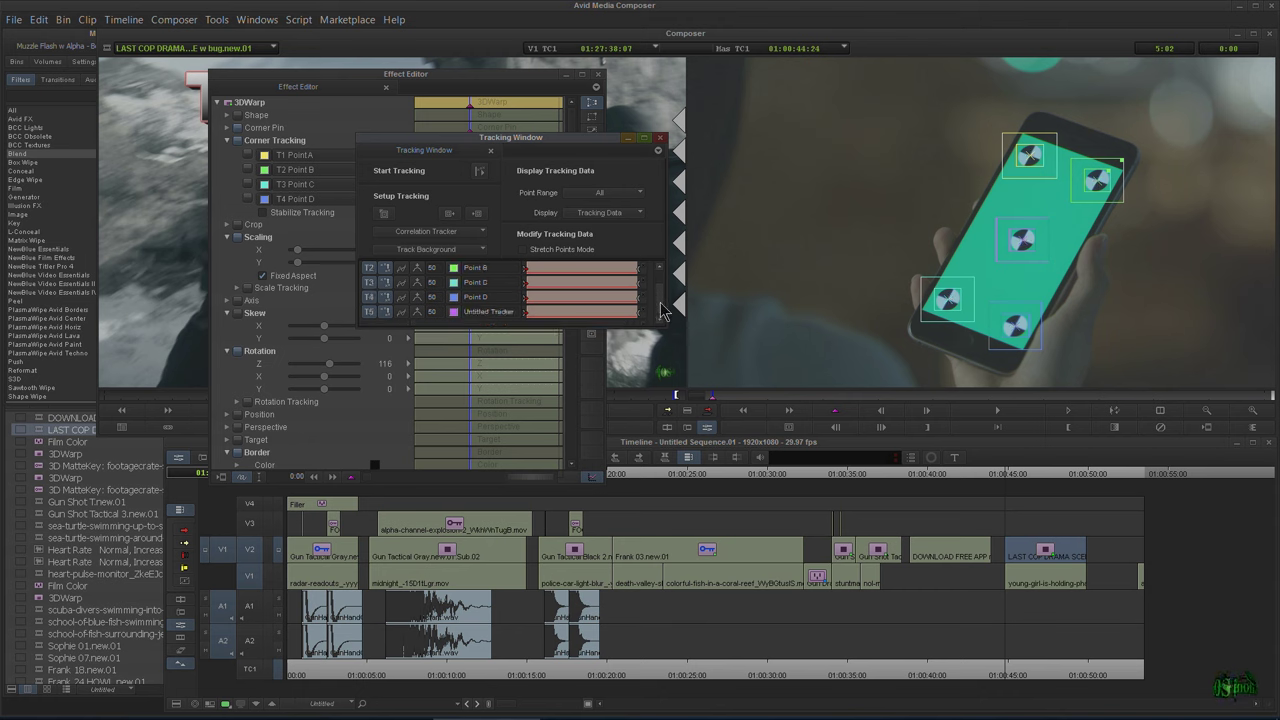
click(660, 138)
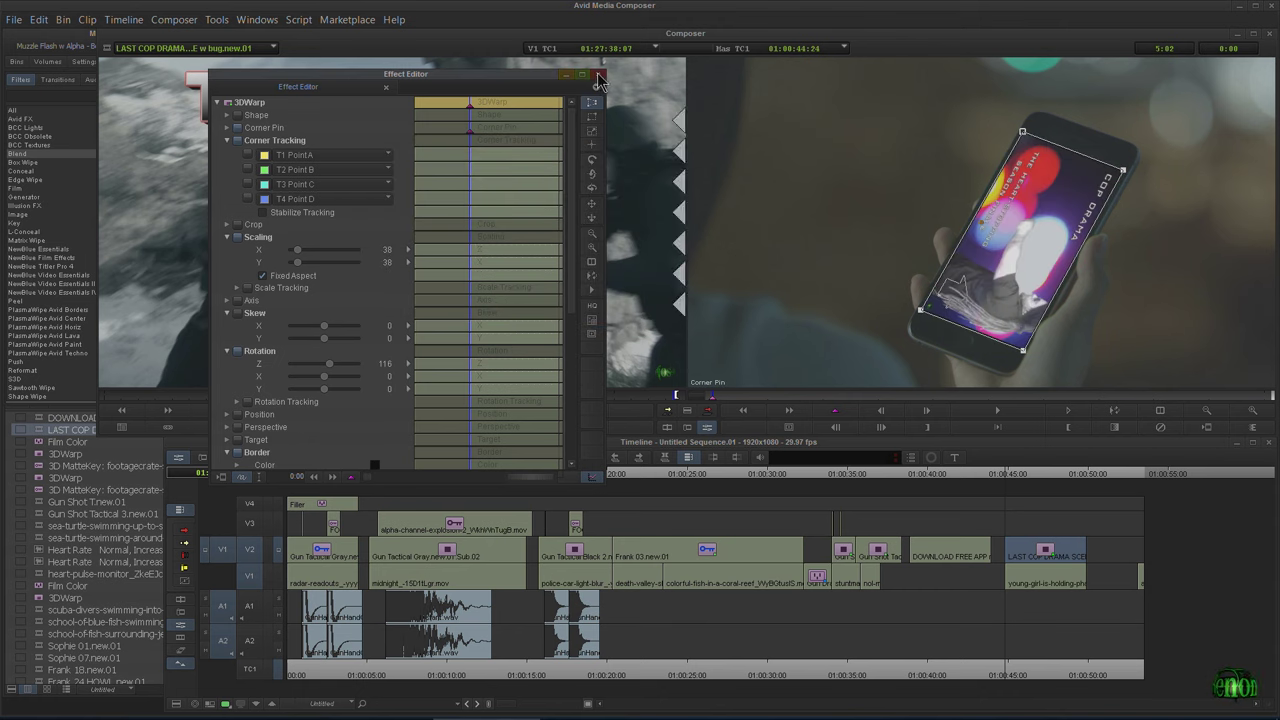
Open the What's This help from the LAST COP DRAMA clip in the timeline and browse its contents list.
click(980, 526)
right_click(1028, 556)
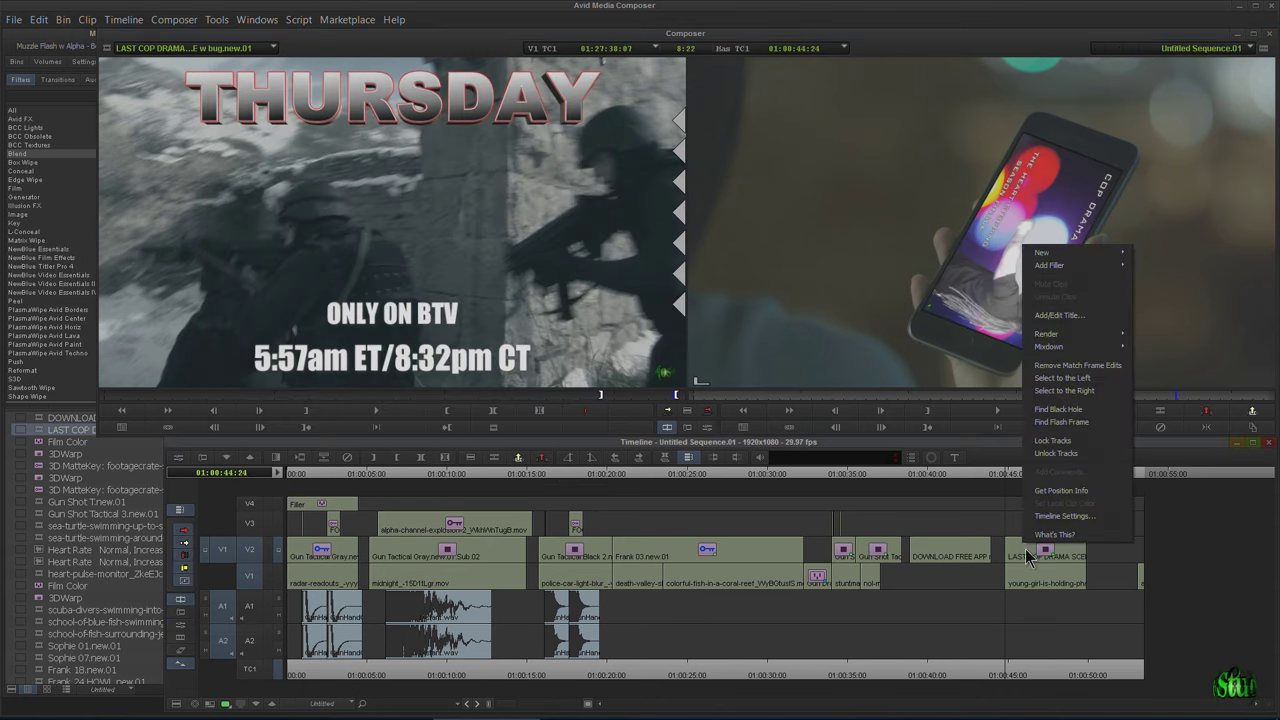
click(1054, 534)
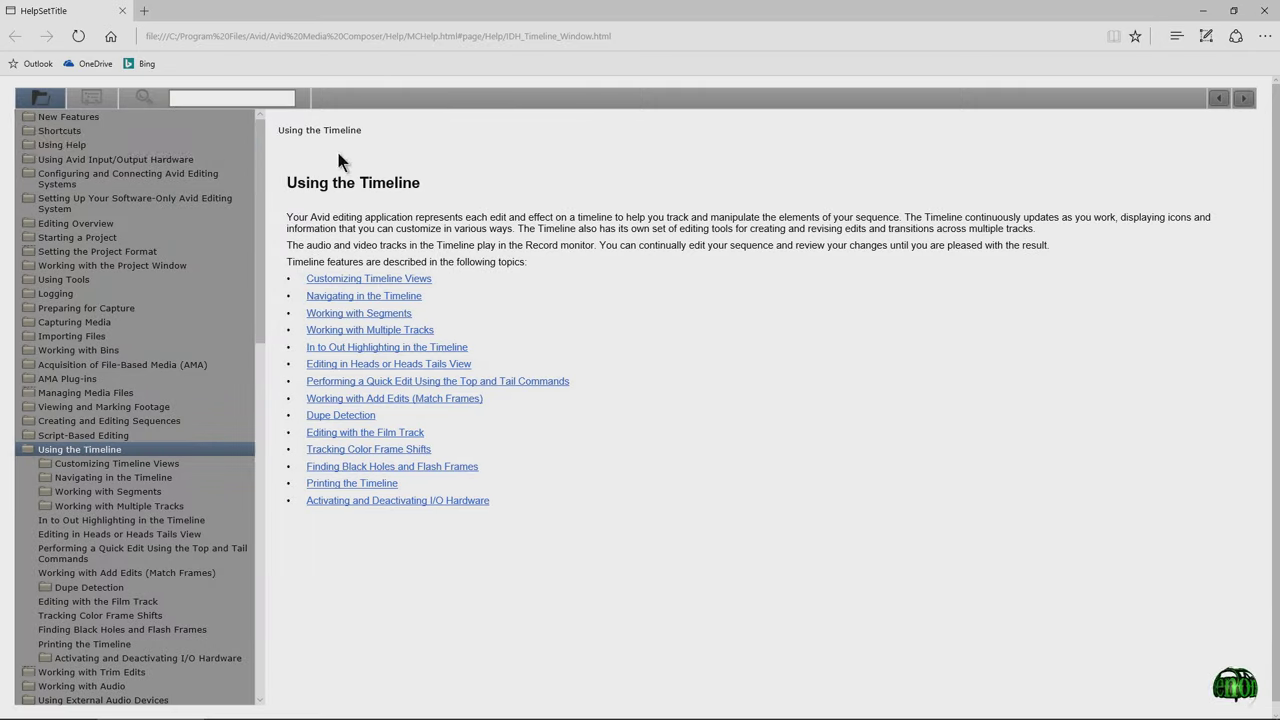
drag(258, 191, 258, 440)
Search the help for "tracking" and read the topic Enabling Tracking in the Effect Editor.
click(200, 103)
text(trac)
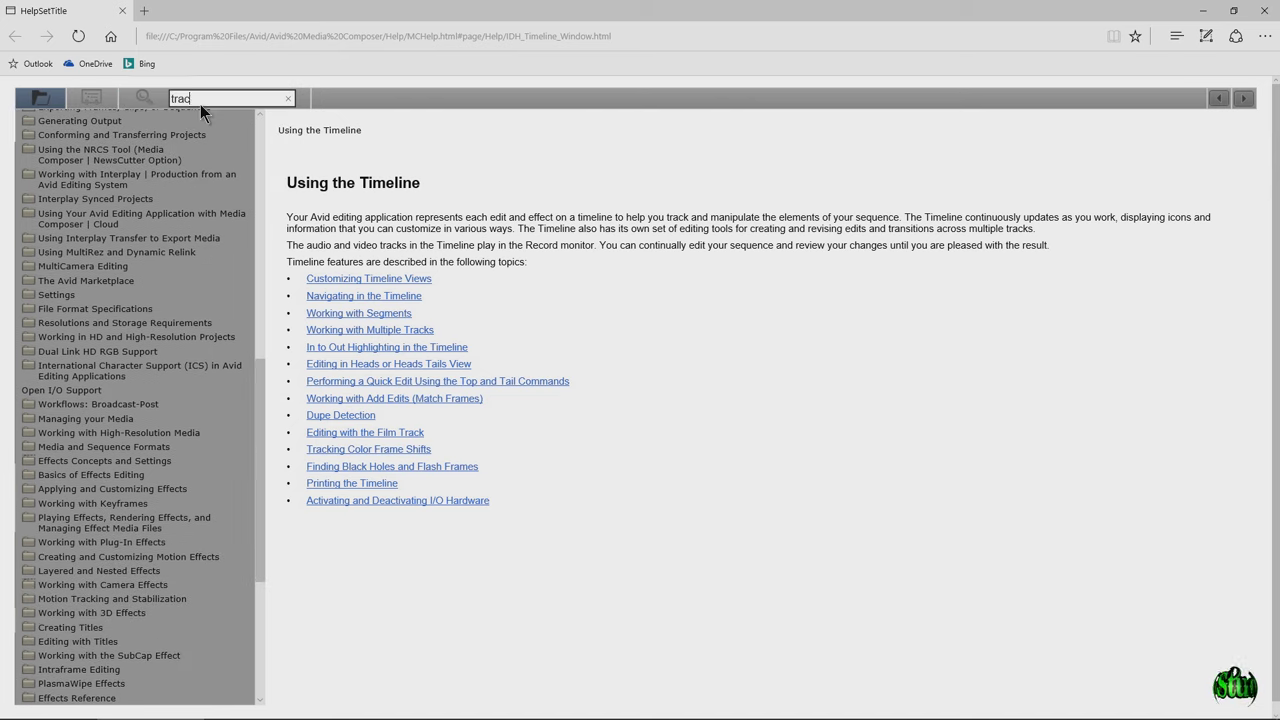
text(king)
key(Return)
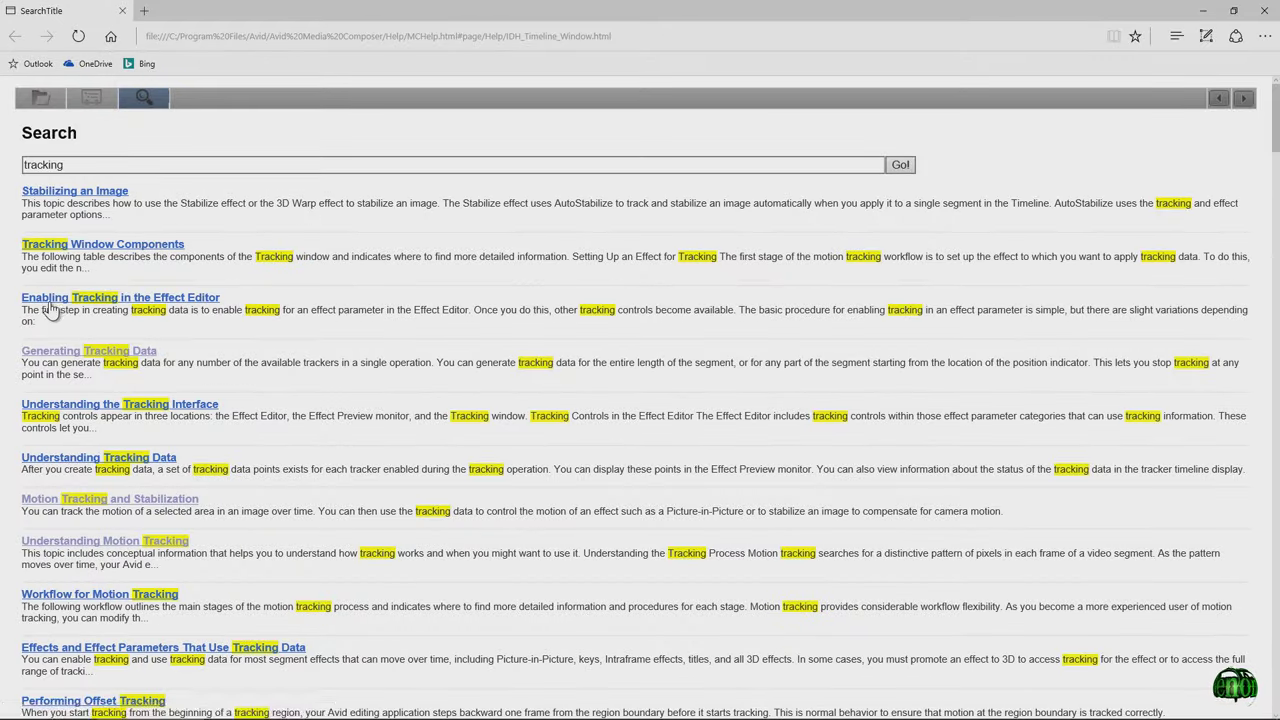
click(172, 299)
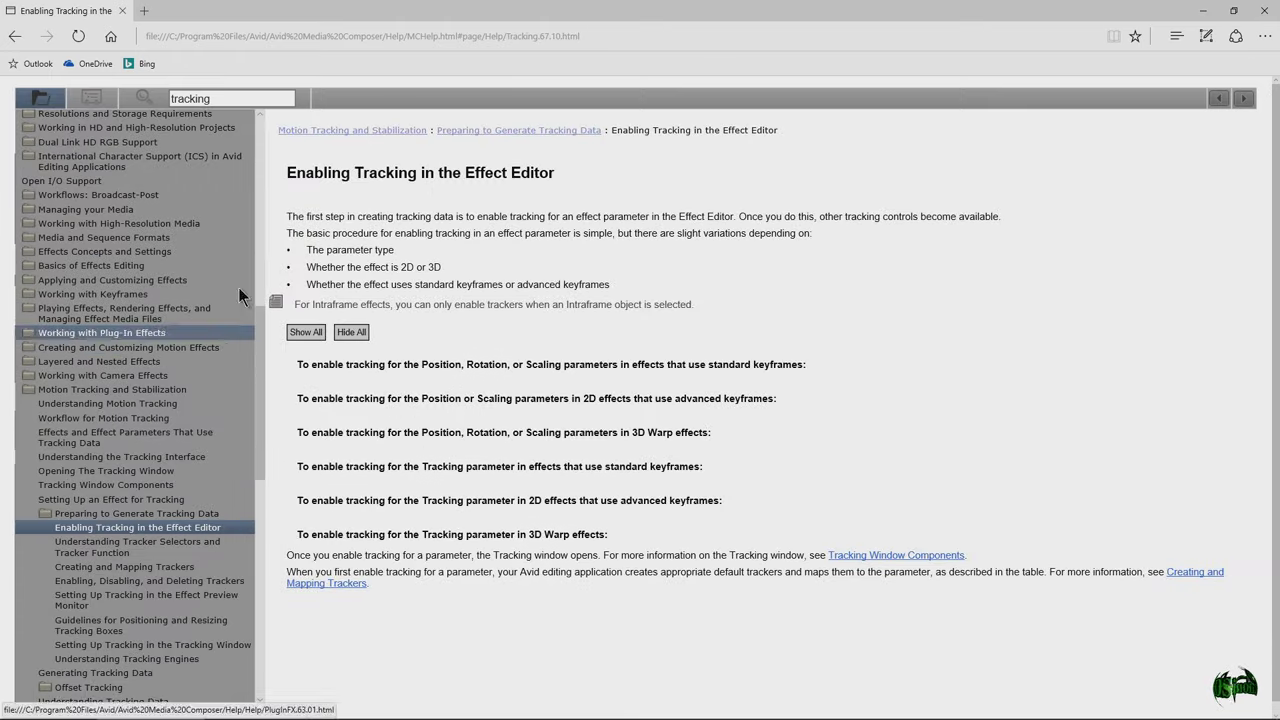
click(122, 10)
Reopen the 3D Warp effect's Tracking Window, check the available tracking engines, and set the trackers to Track Foreground.
click(710, 432)
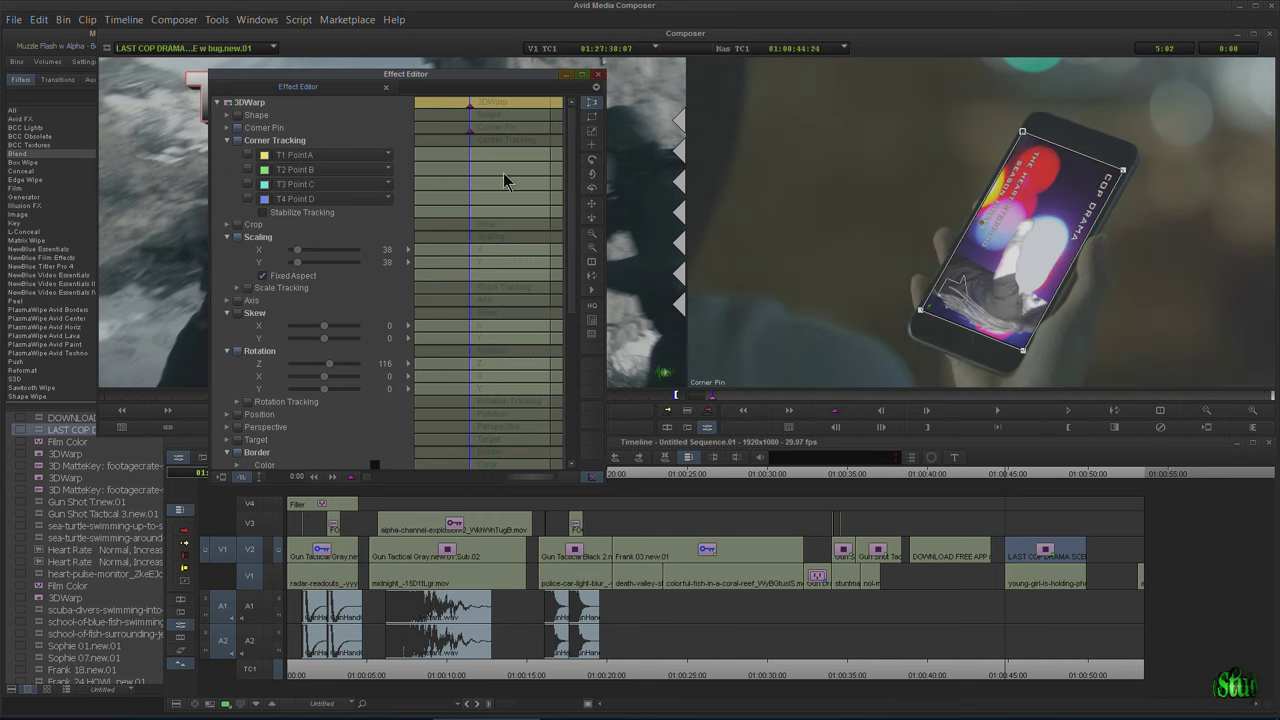
click(591, 322)
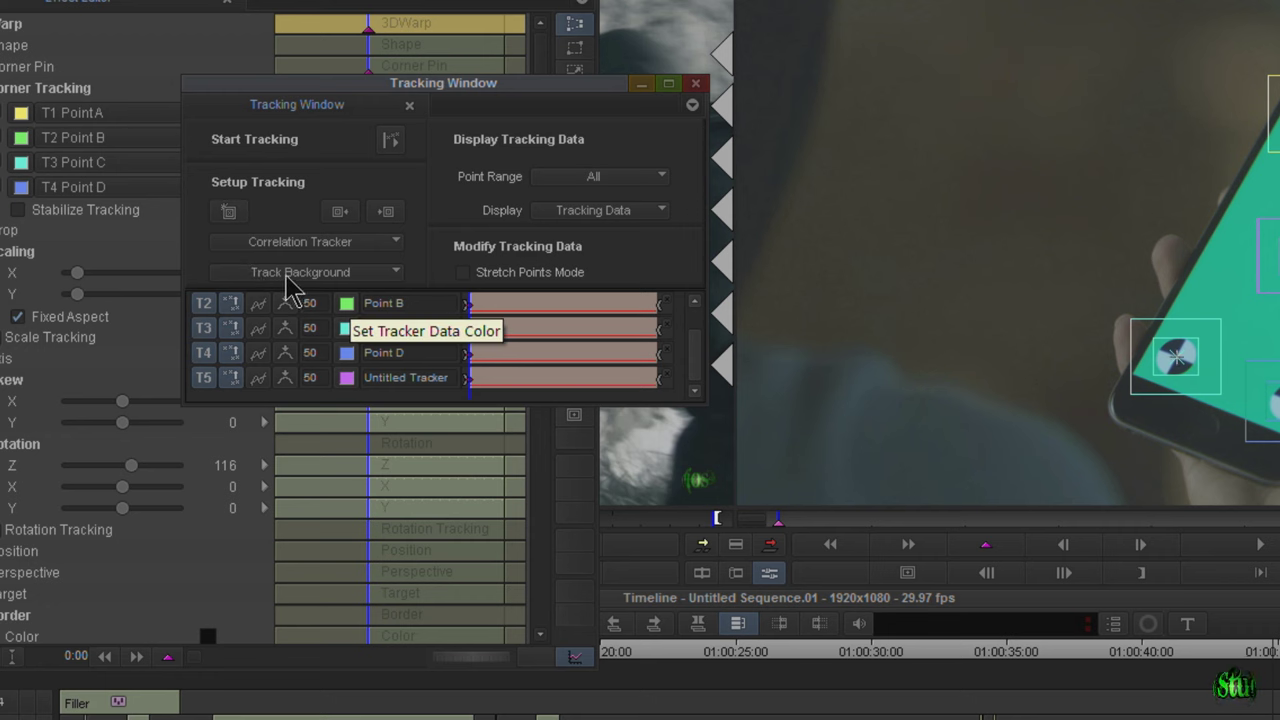
click(397, 244)
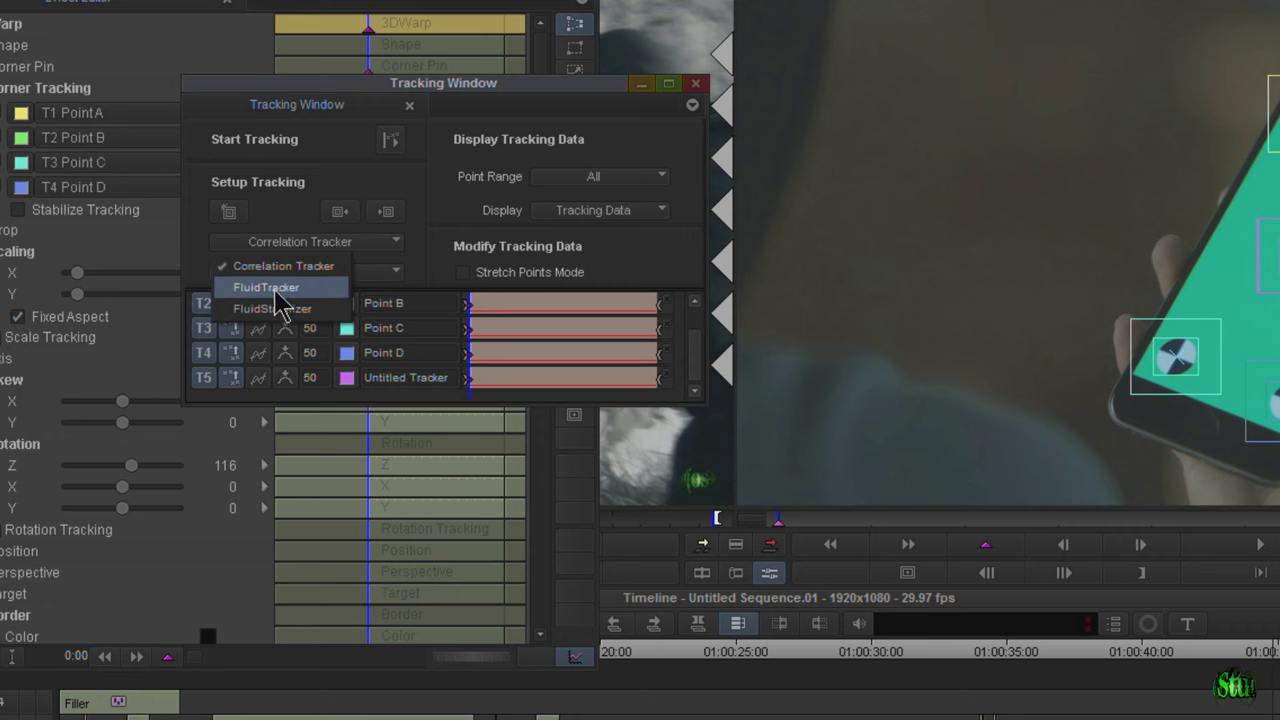
click(431, 249)
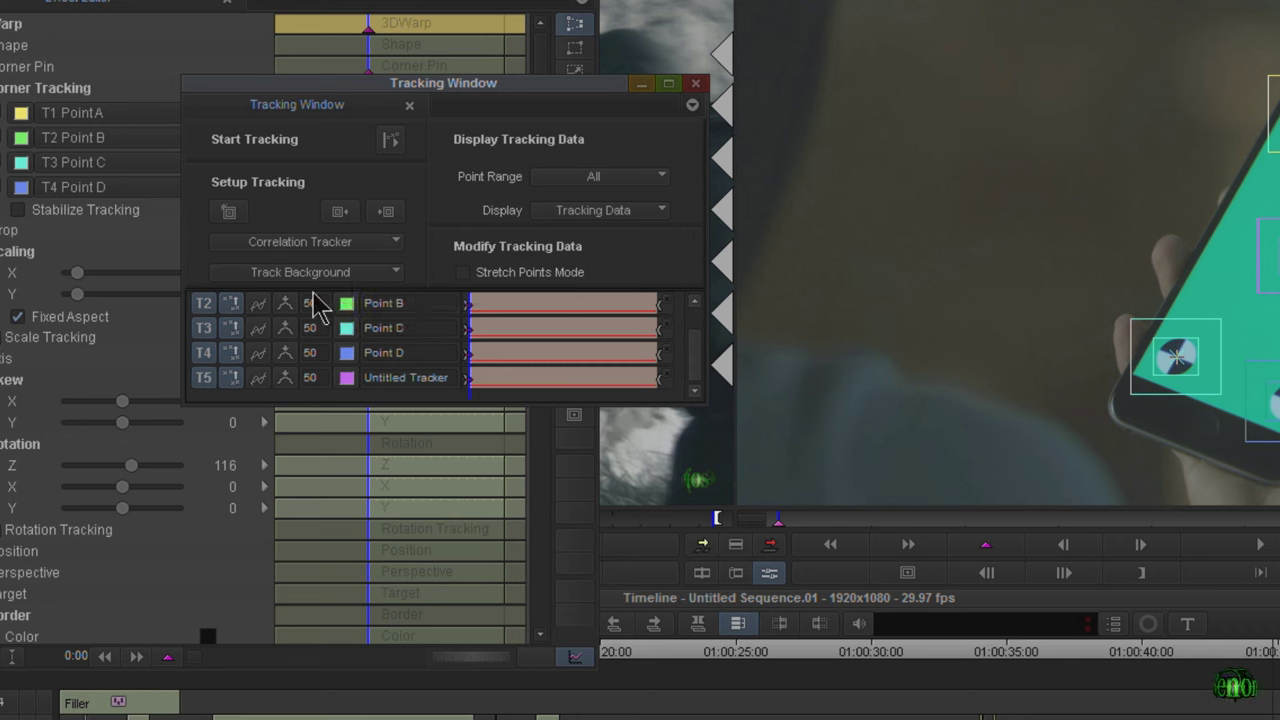
click(364, 276)
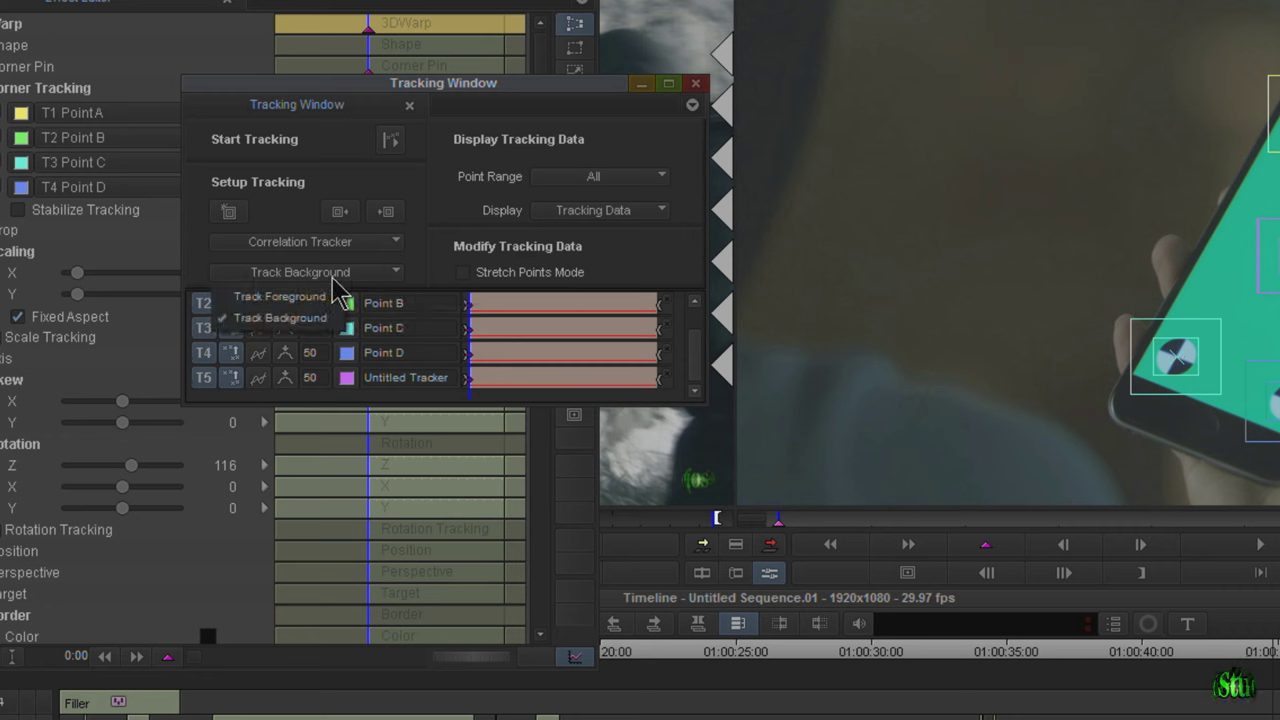
click(300, 296)
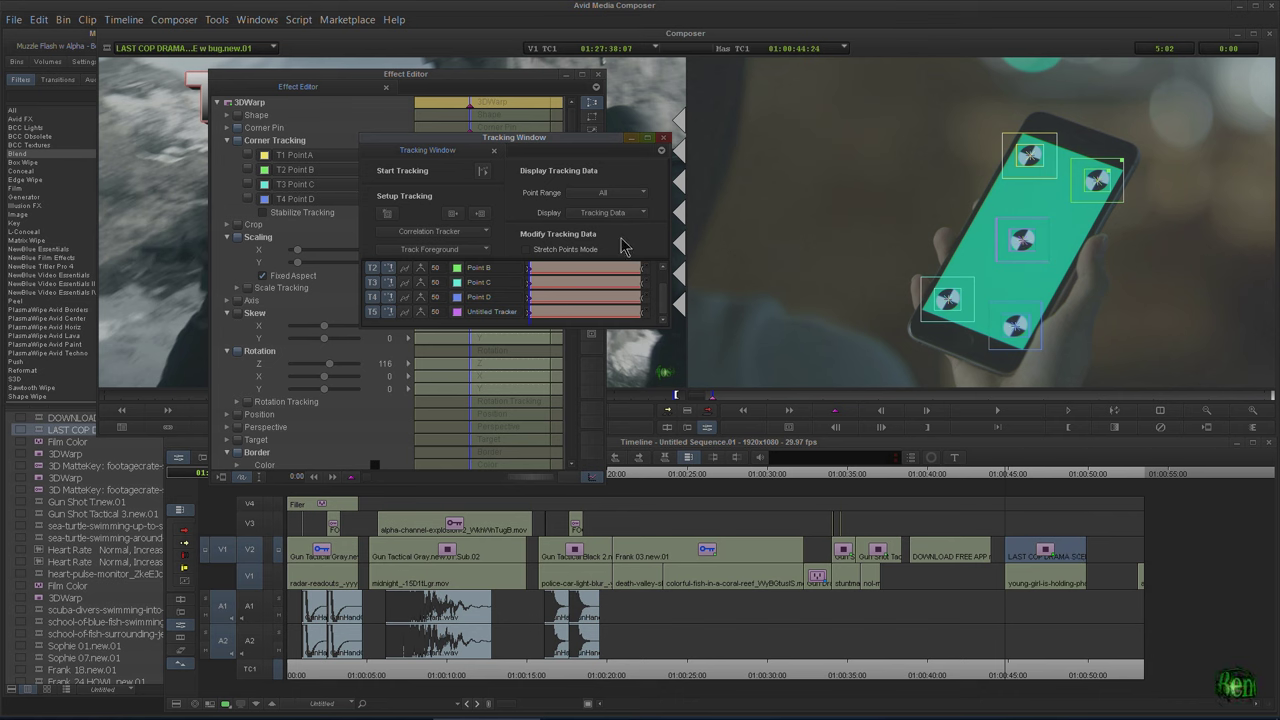
Display the effect results and check how the overlay fits the phone further into the LAST COP DRAMA clip.
click(612, 212)
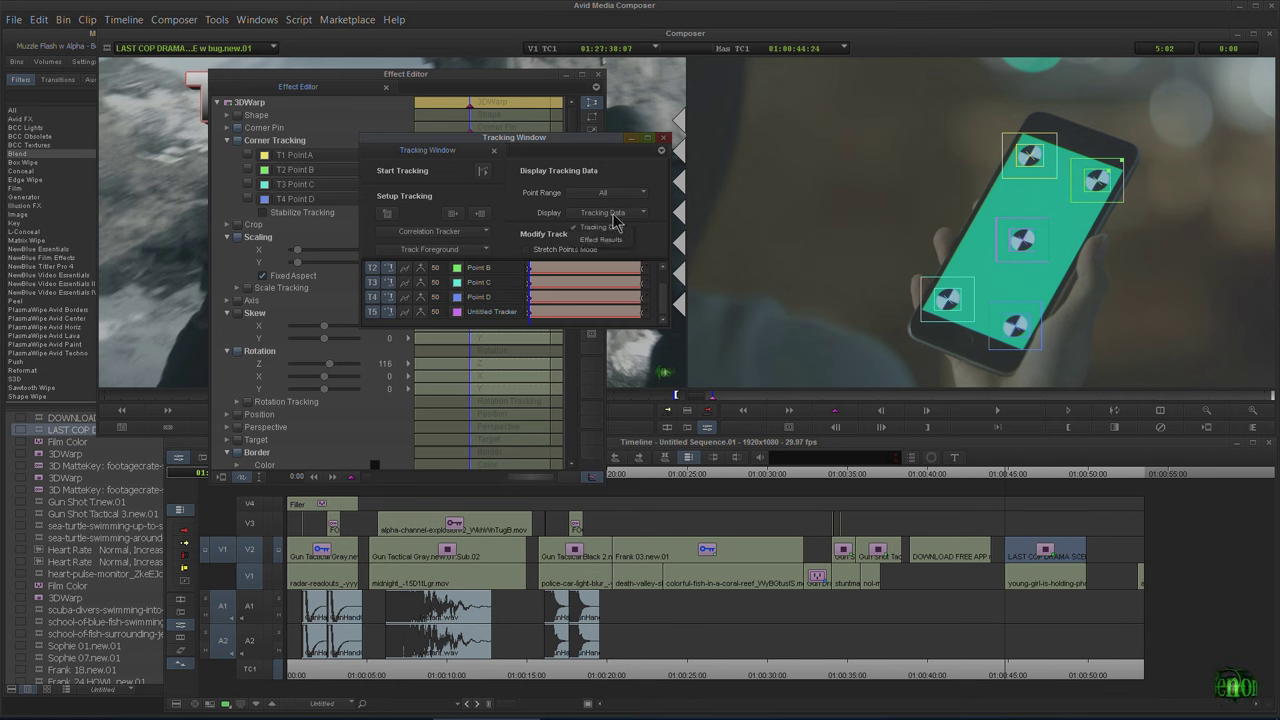
click(606, 241)
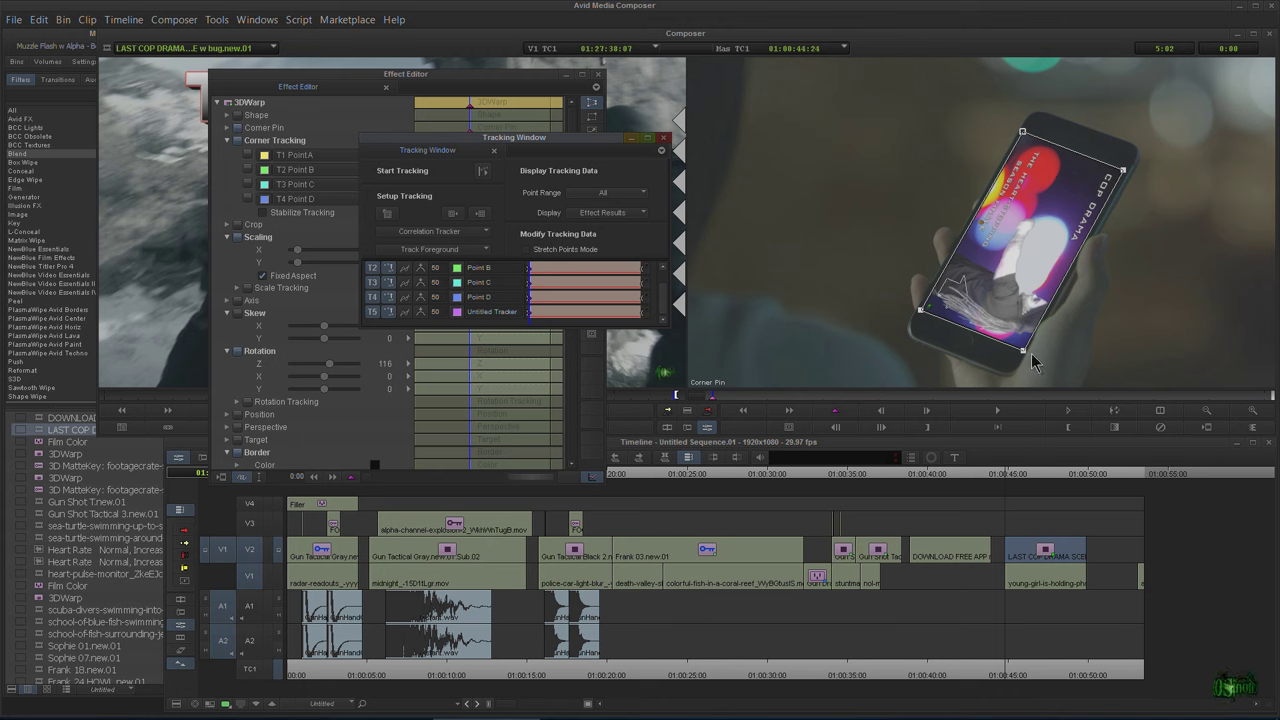
click(1035, 590)
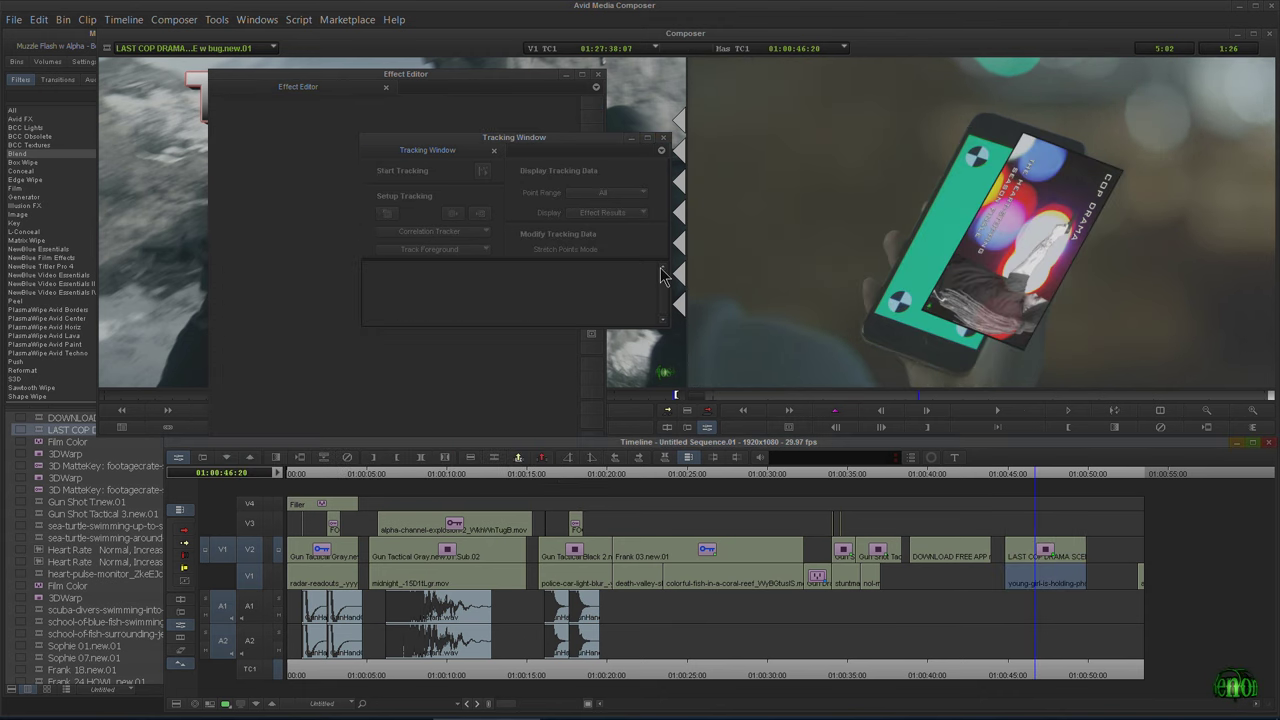
click(1033, 557)
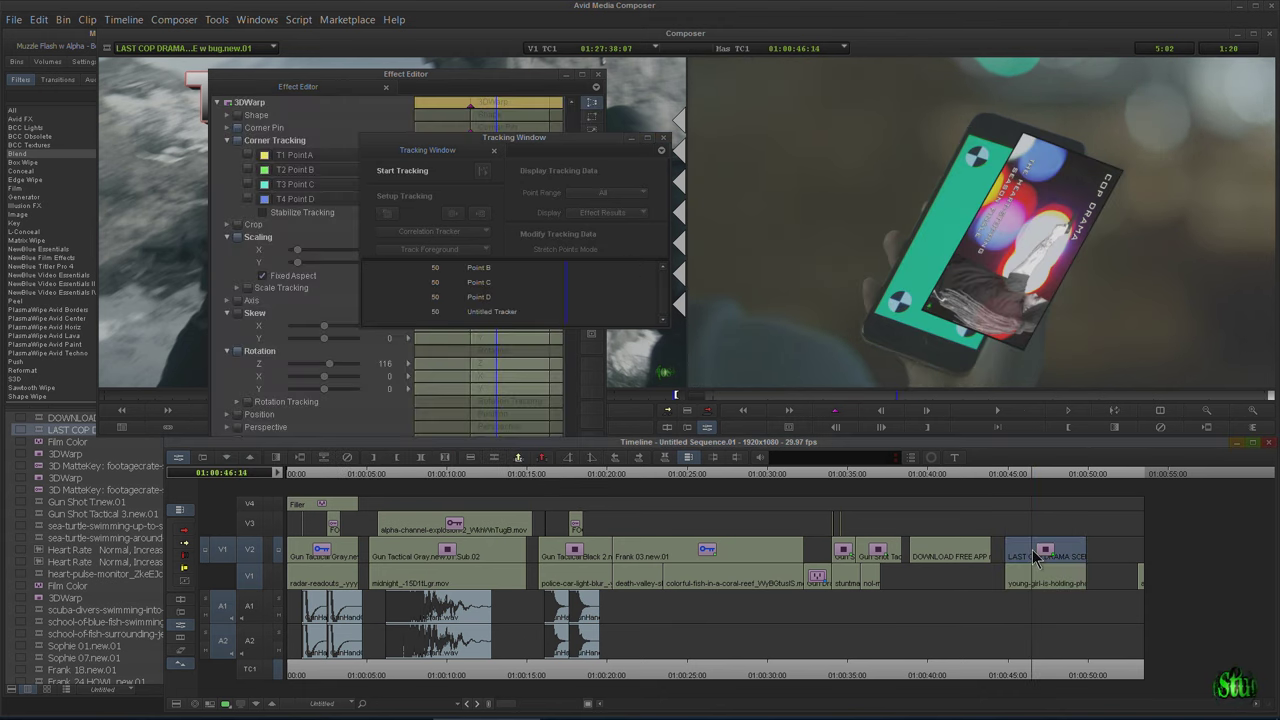
Set the trackers to Track Background, return to the clip's first frame, and show the tracker list from T1.
click(453, 250)
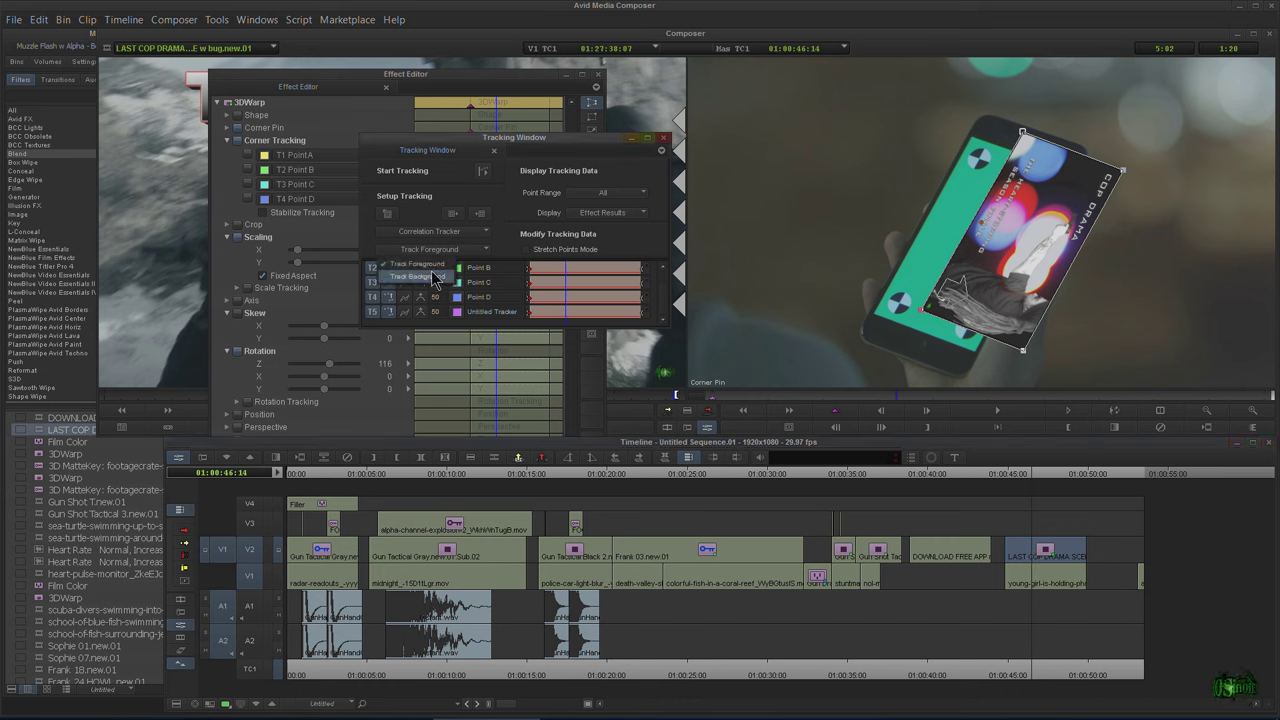
click(433, 282)
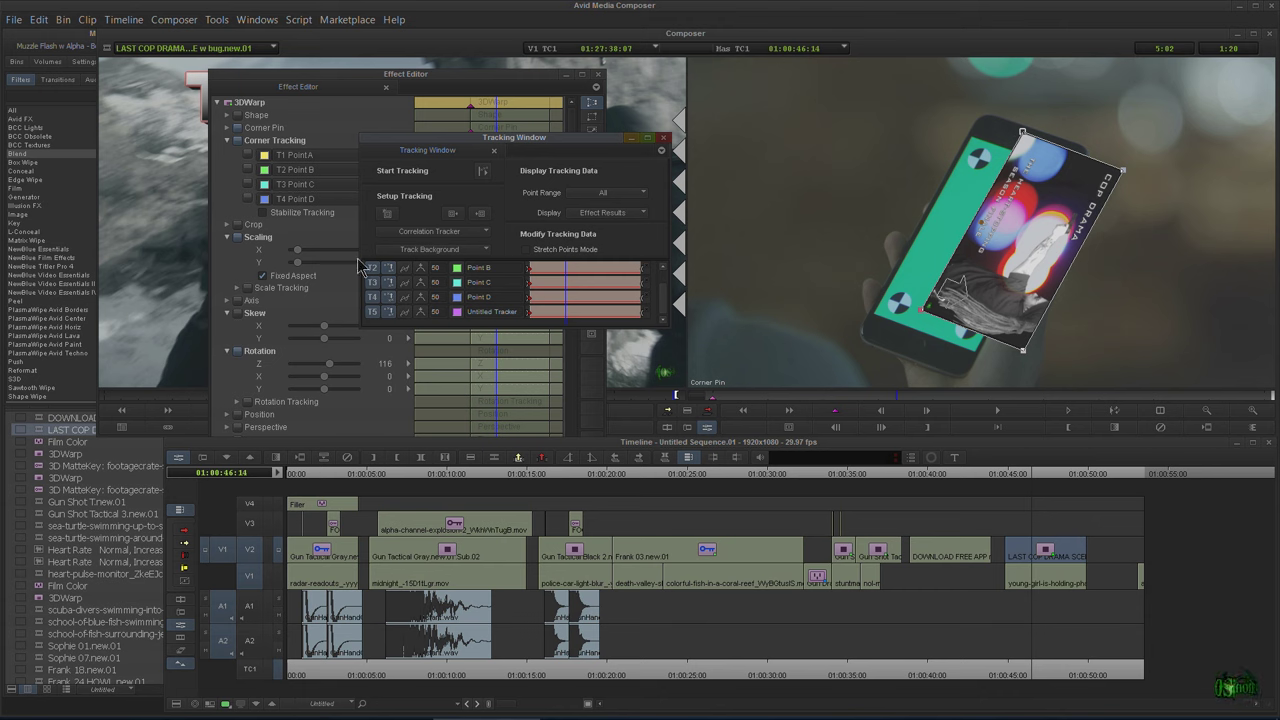
drag(563, 275, 509, 278)
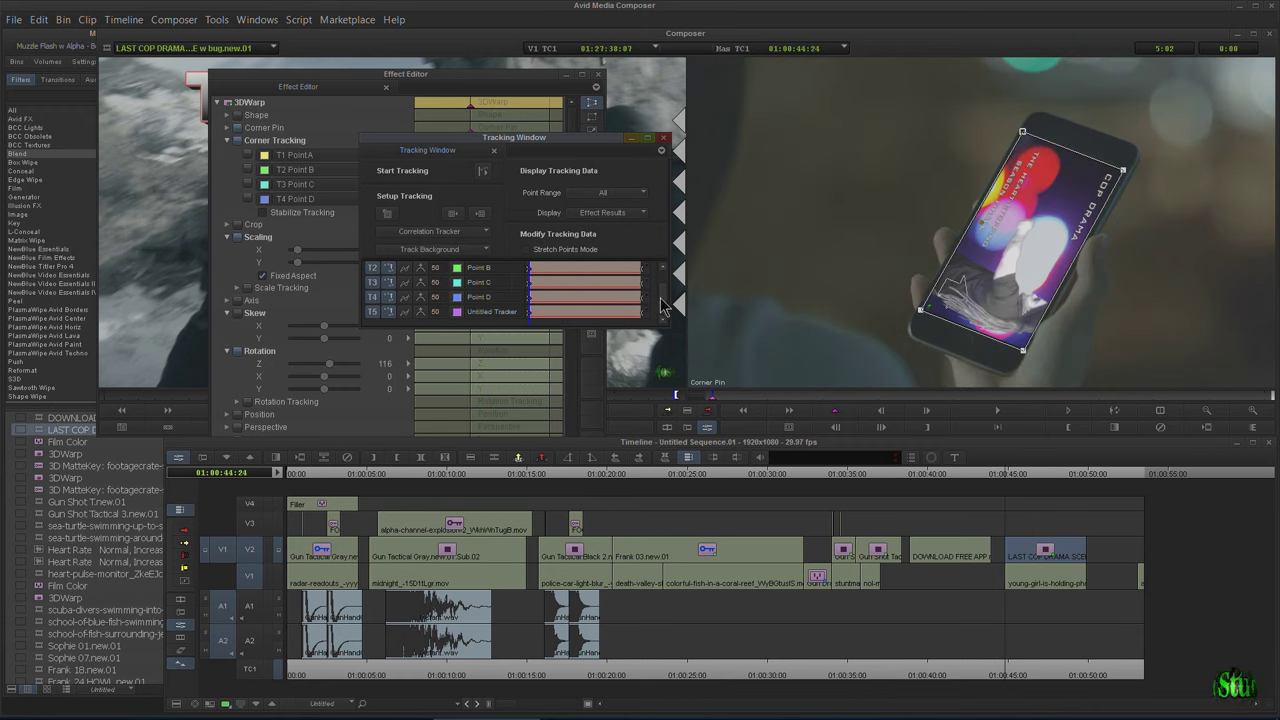
drag(668, 330, 671, 365)
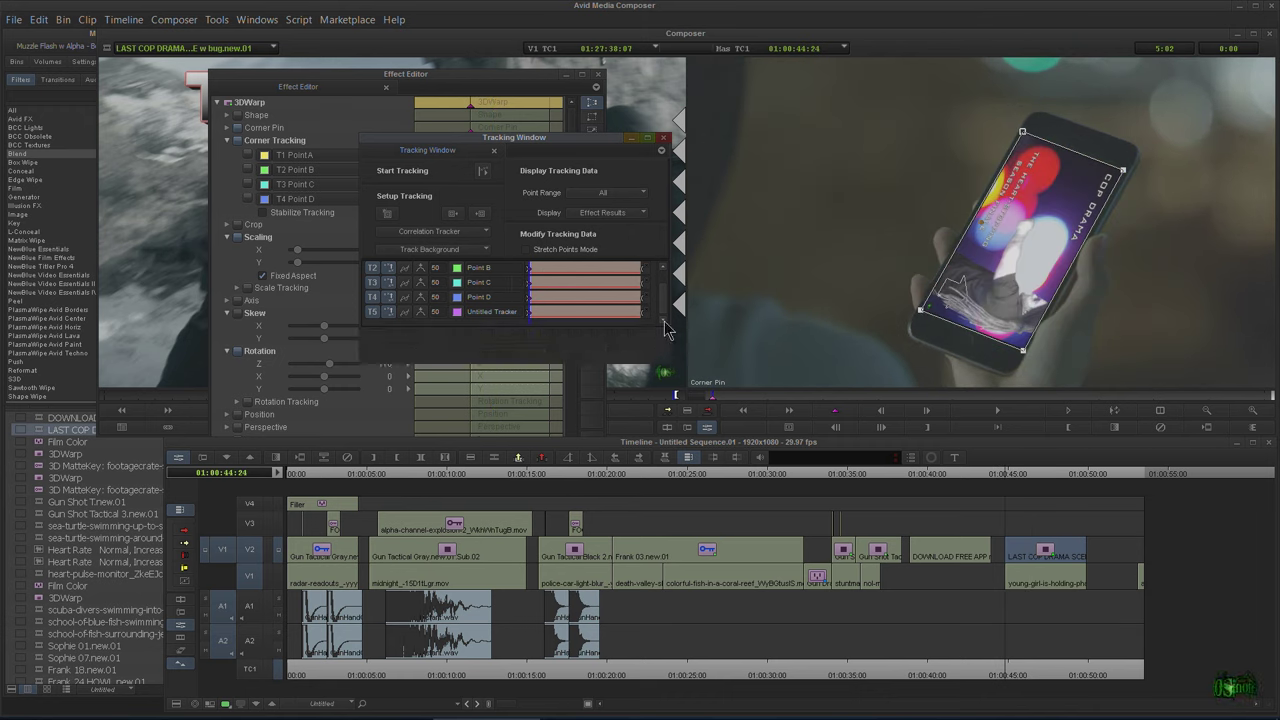
scroll(660, 309, up, 1)
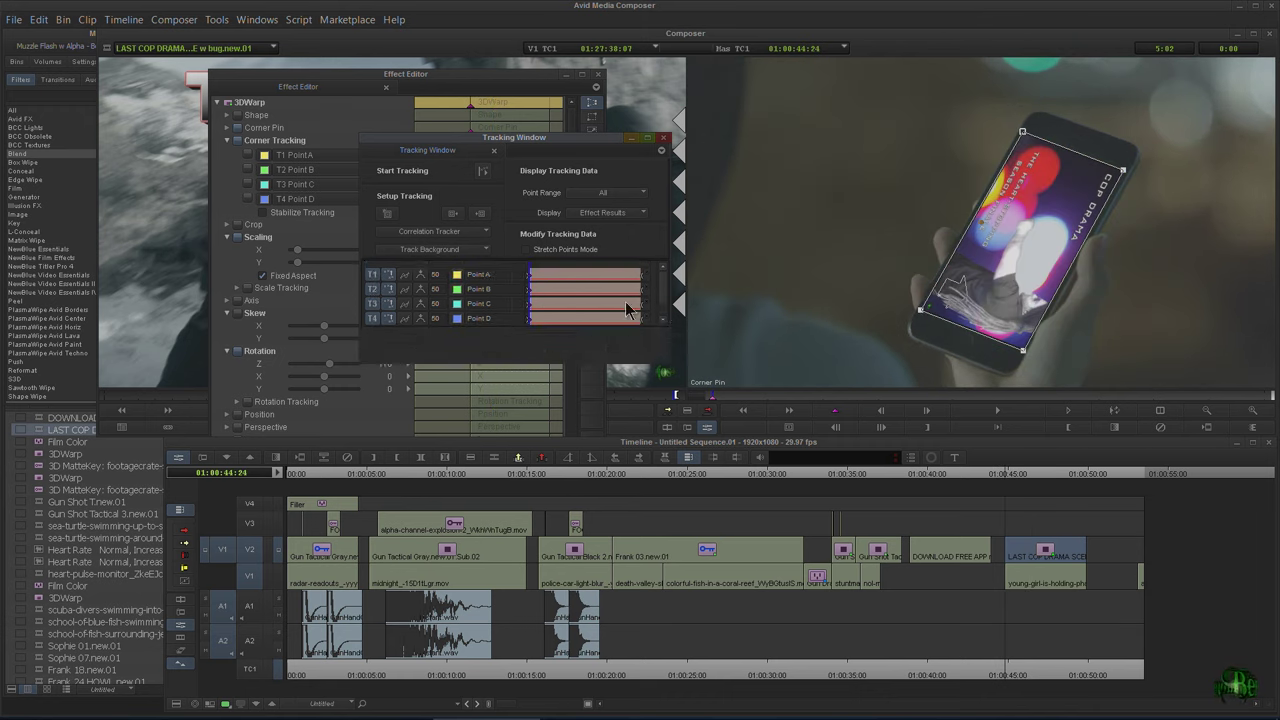
Display the tracking data with the point range set to All and run the tracking from the clip's first frame.
click(613, 213)
click(605, 238)
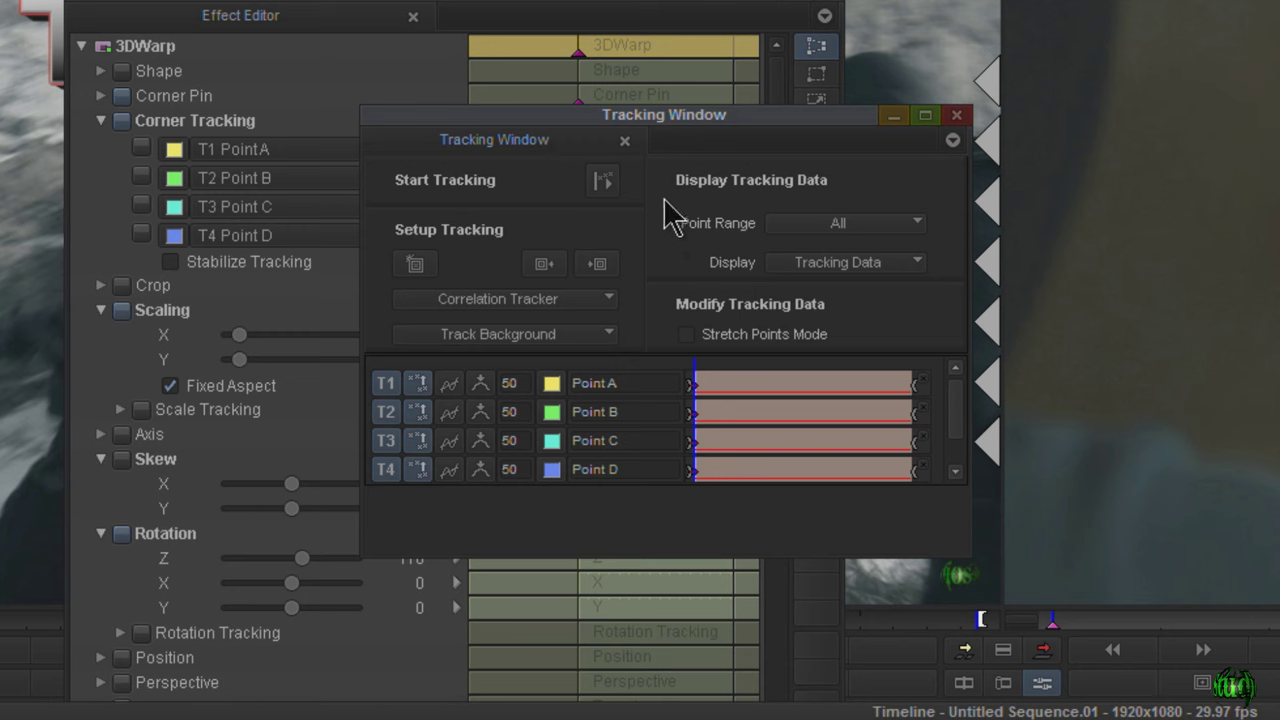
click(872, 226)
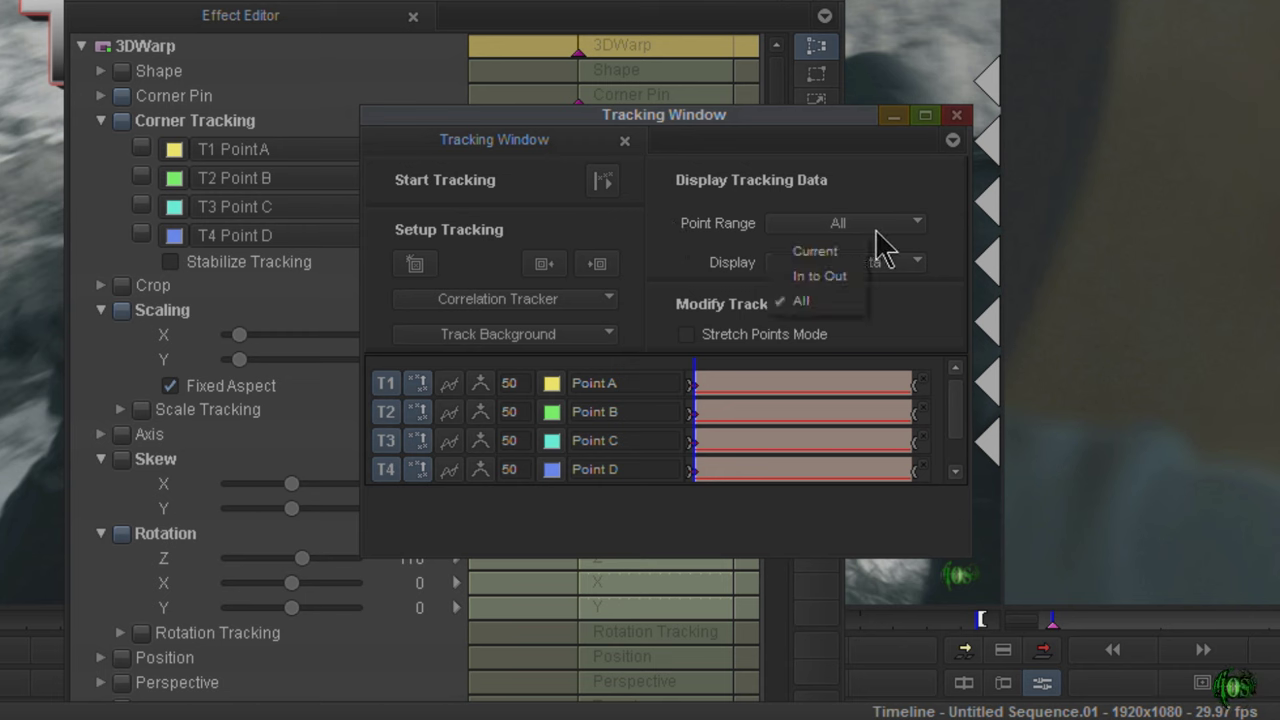
click(832, 305)
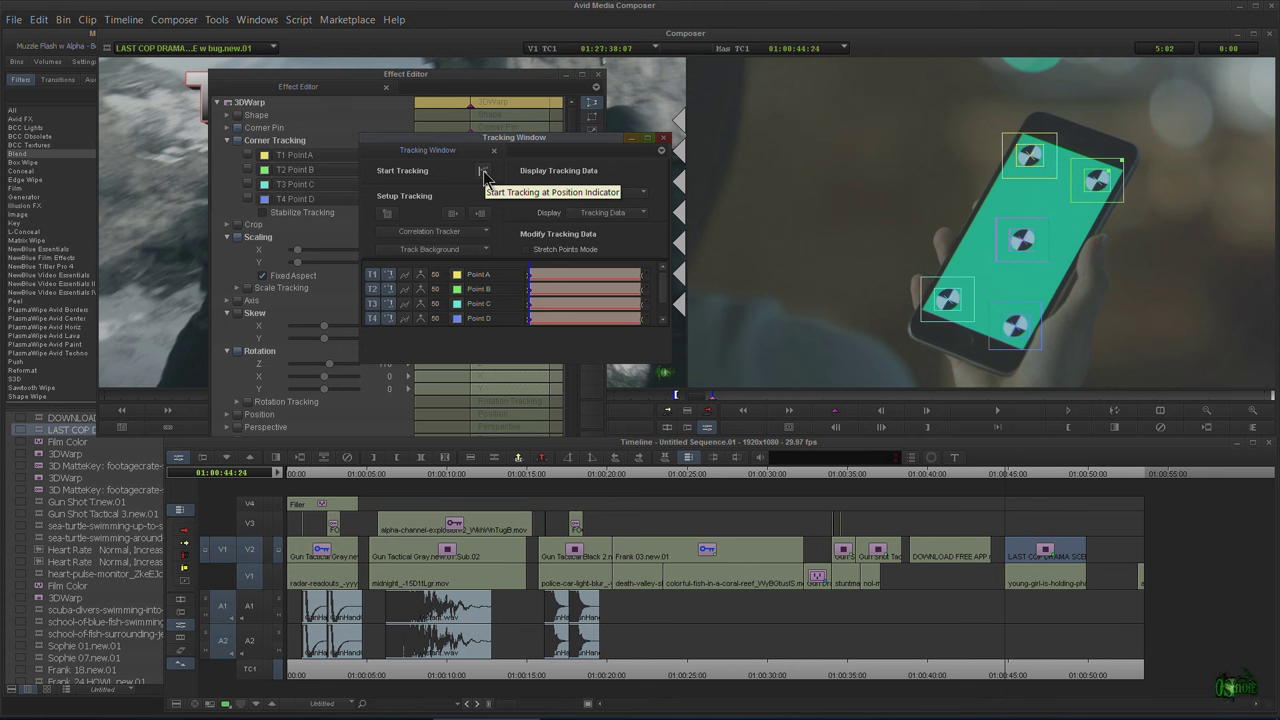
click(483, 172)
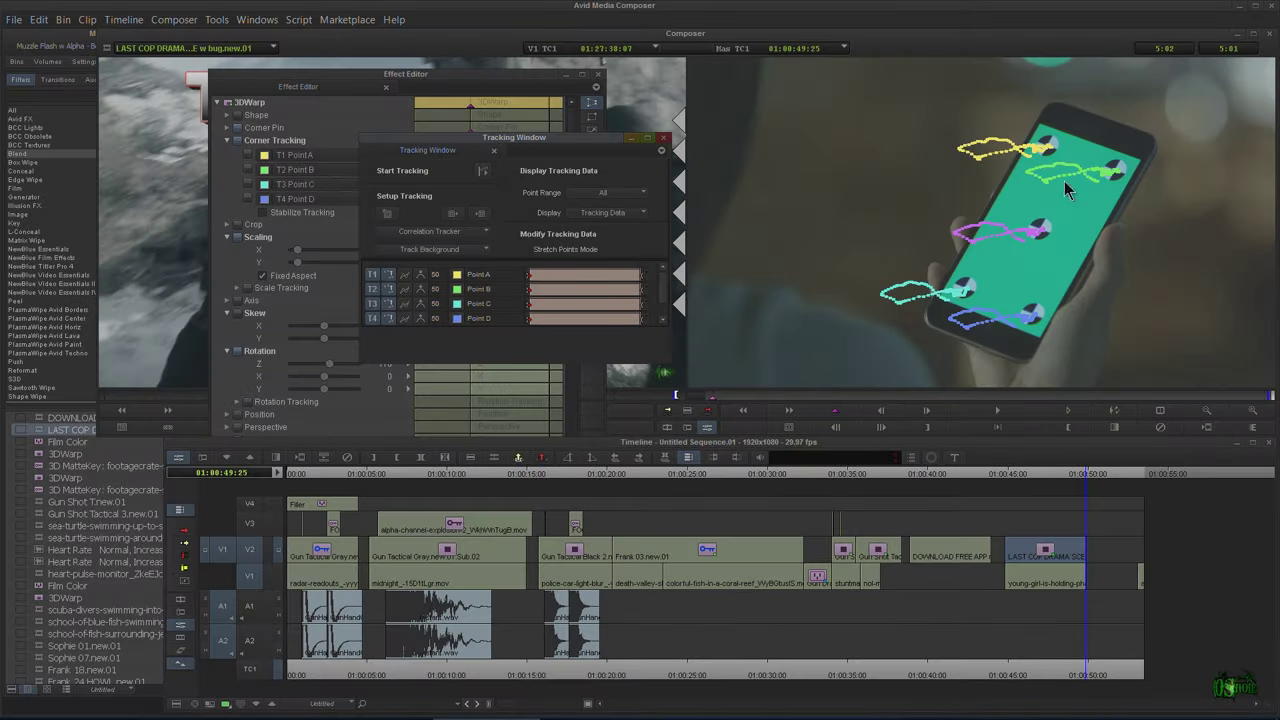
Display the effect results and scrub through the clip to check that the overlay follows the phone.
click(642, 214)
click(606, 241)
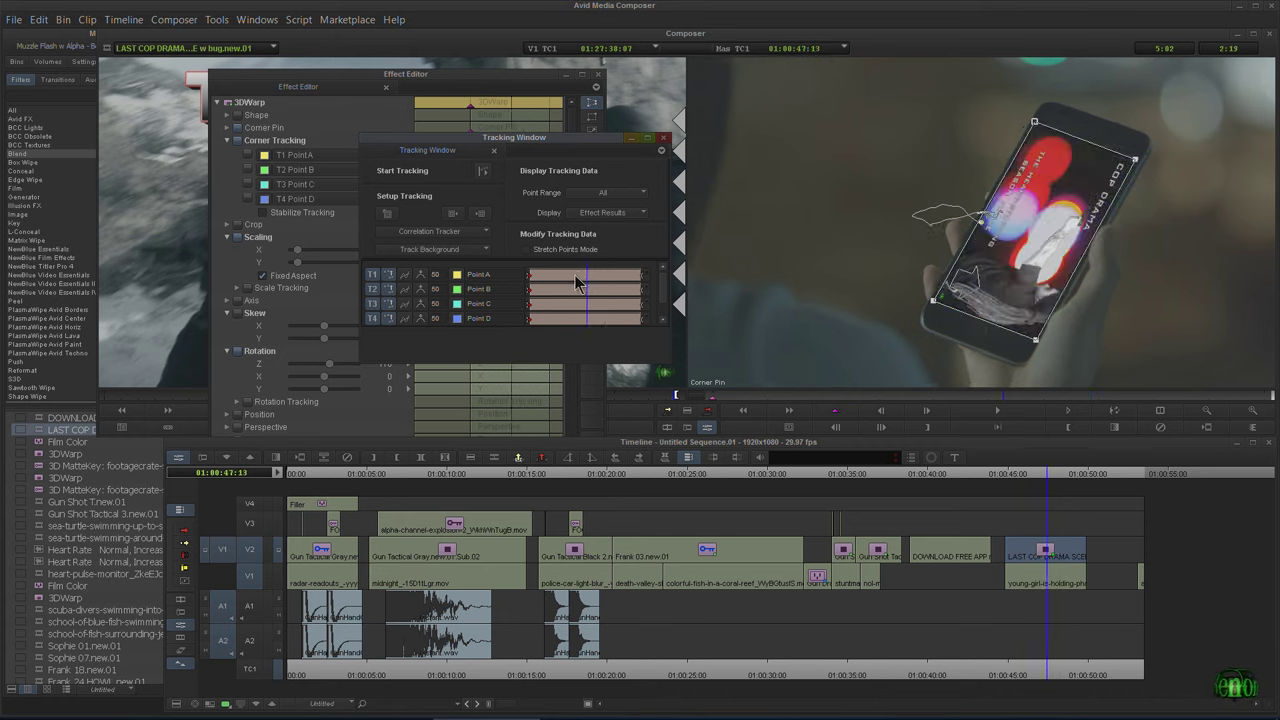
drag(553, 282, 528, 287)
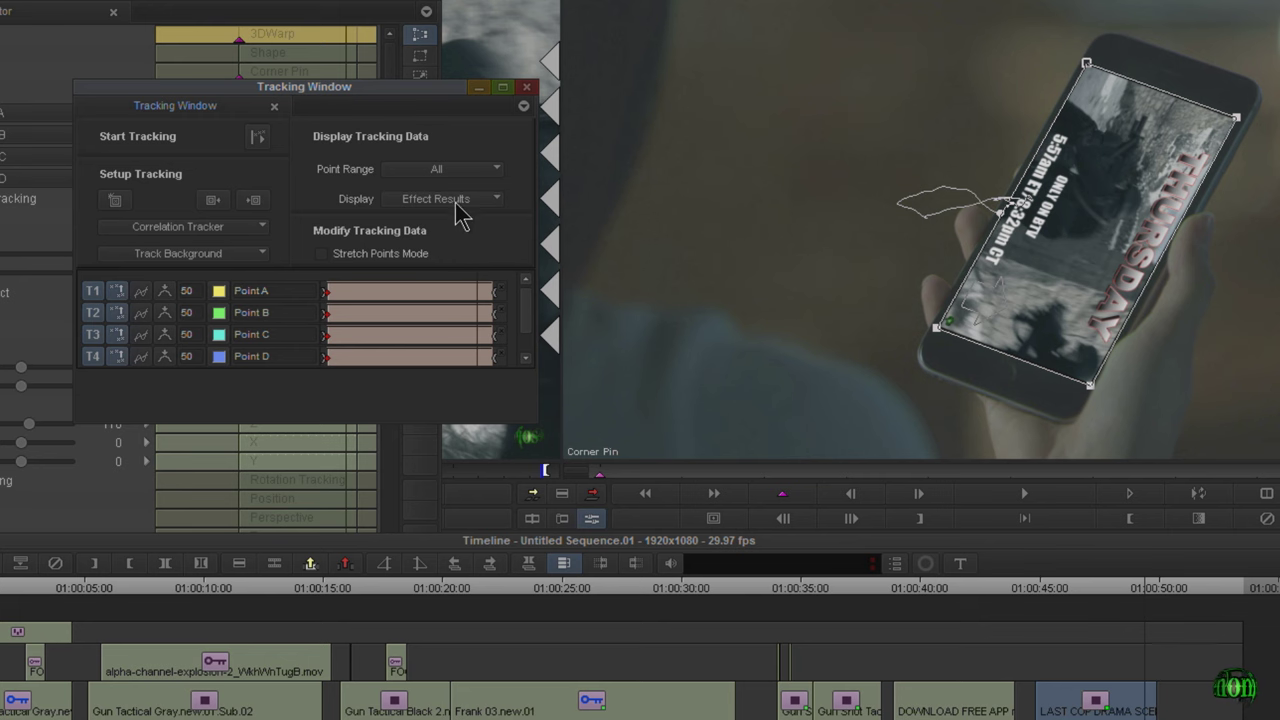
Display the tracking data and scrub back through the clip to compare the motion paths with the phone's markers.
click(612, 212)
click(603, 225)
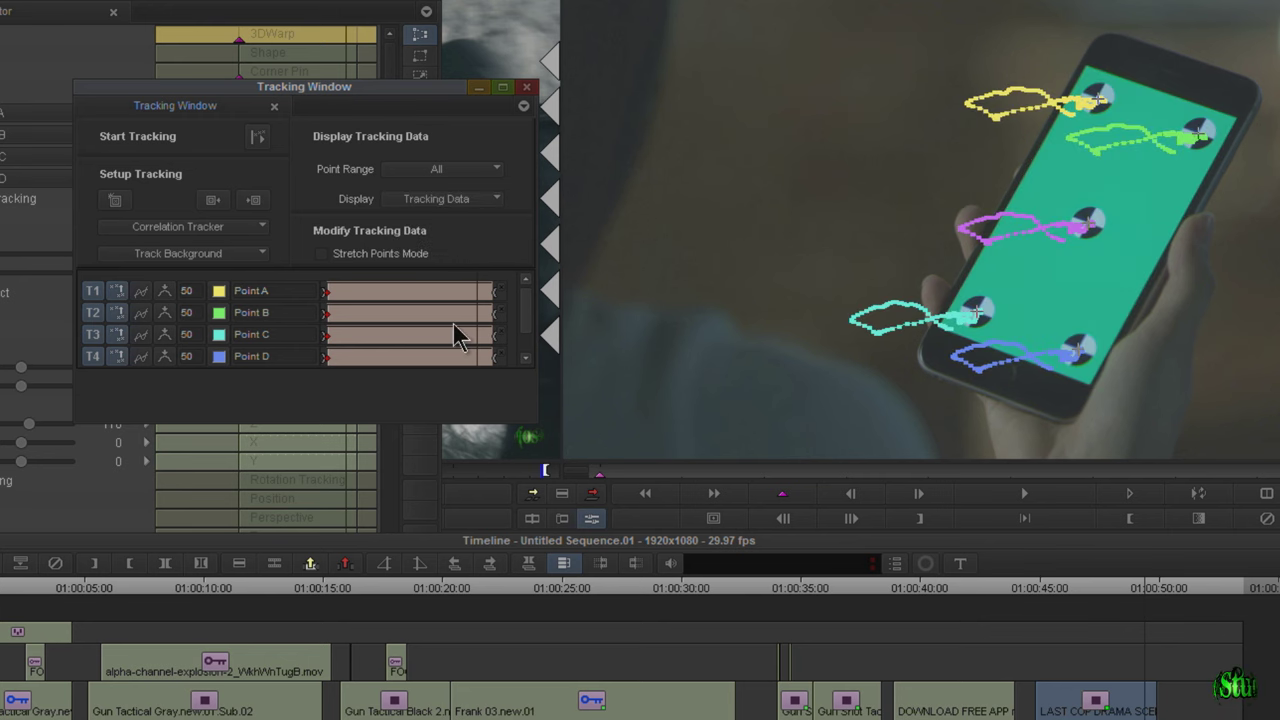
drag(472, 300, 408, 303)
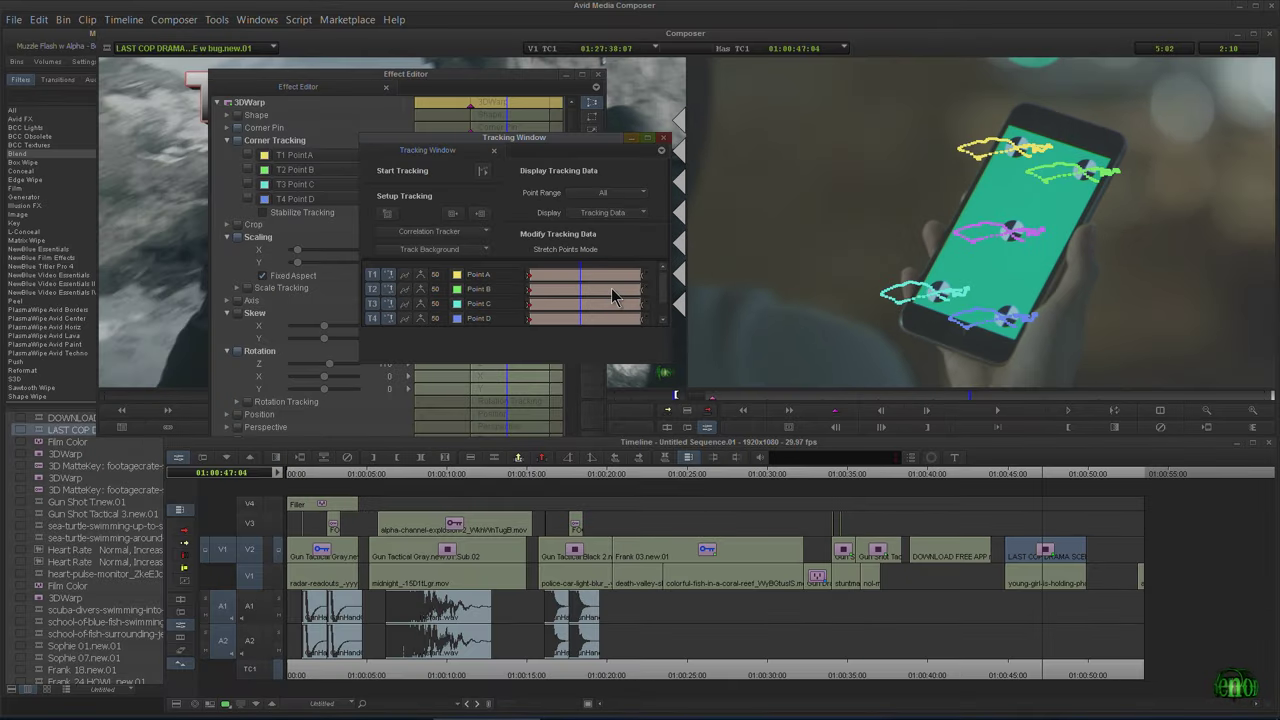
Return the tracking display to Effect Results and close the Tracking Window and the Effect Editor.
click(623, 222)
click(610, 249)
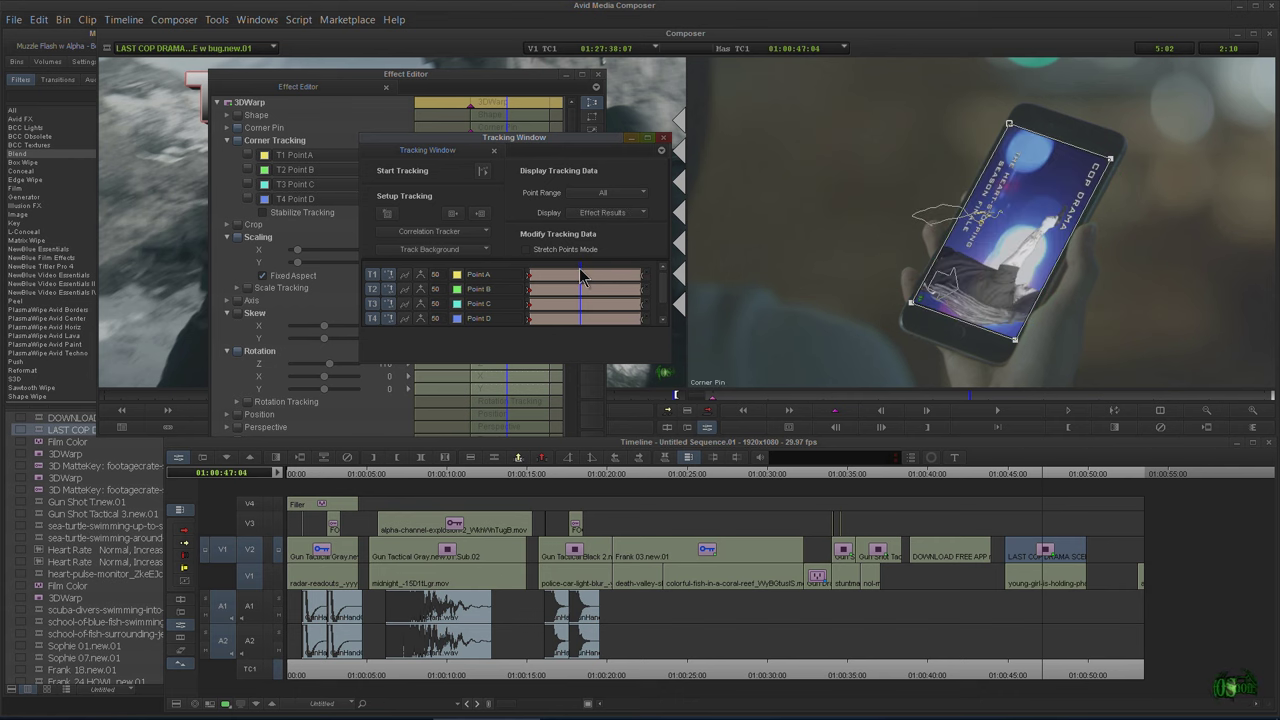
click(663, 139)
click(598, 78)
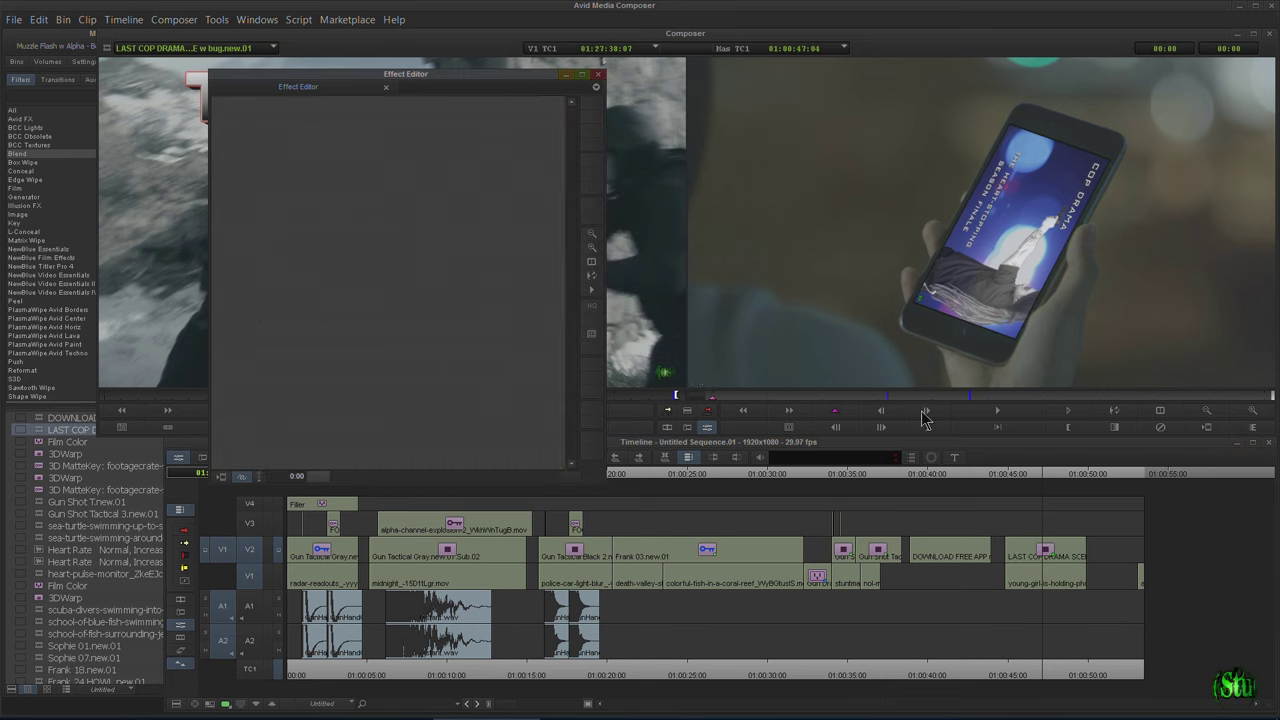
Play the sequence from just before the LAST COP DRAMA clip to just past its end.
drag(1015, 498, 1005, 492)
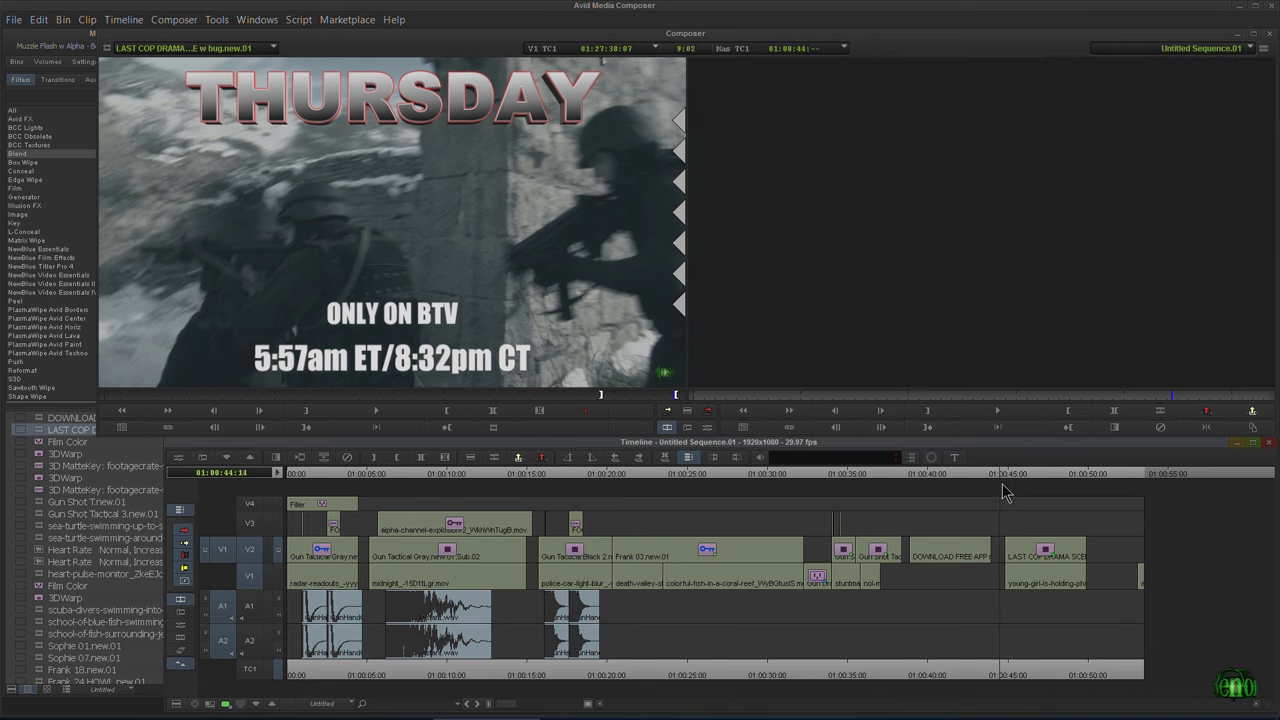
key(space)
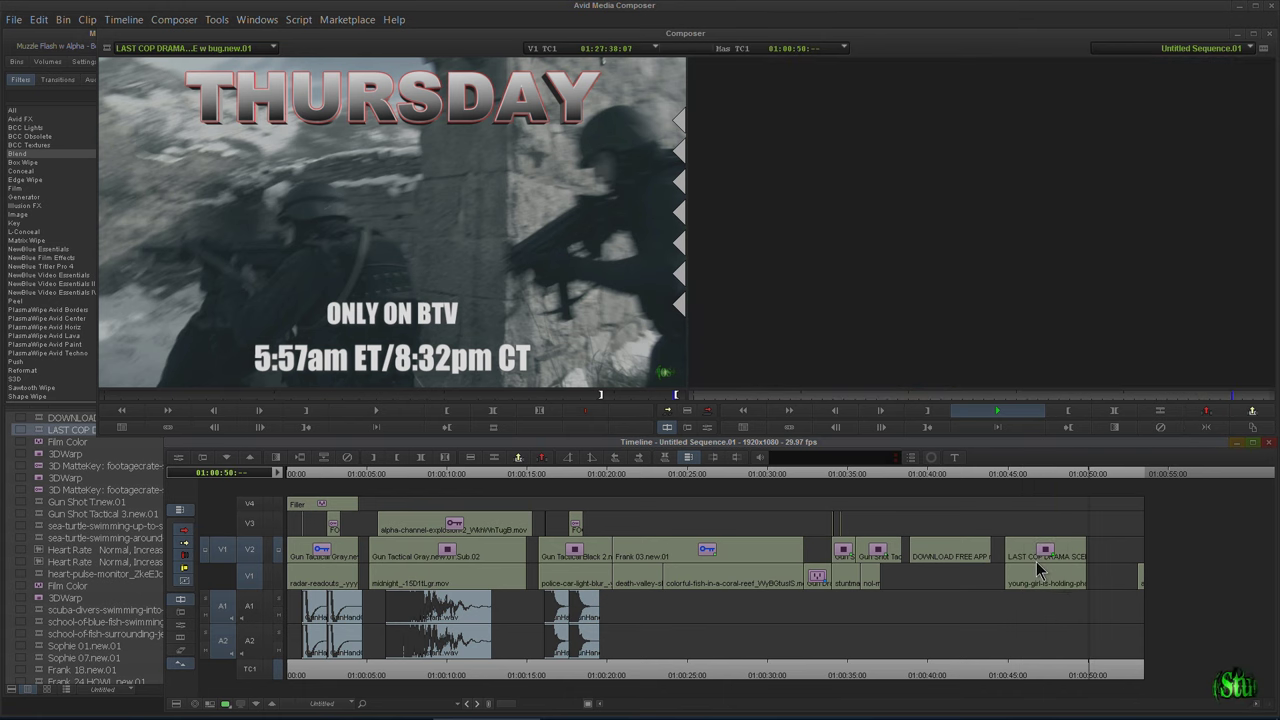
key(space)
Render the LAST COP DRAMA clip's effect to the Avid Media (V:) drive and review the phone composite full screen.
drag(1096, 484, 1040, 476)
click(1035, 551)
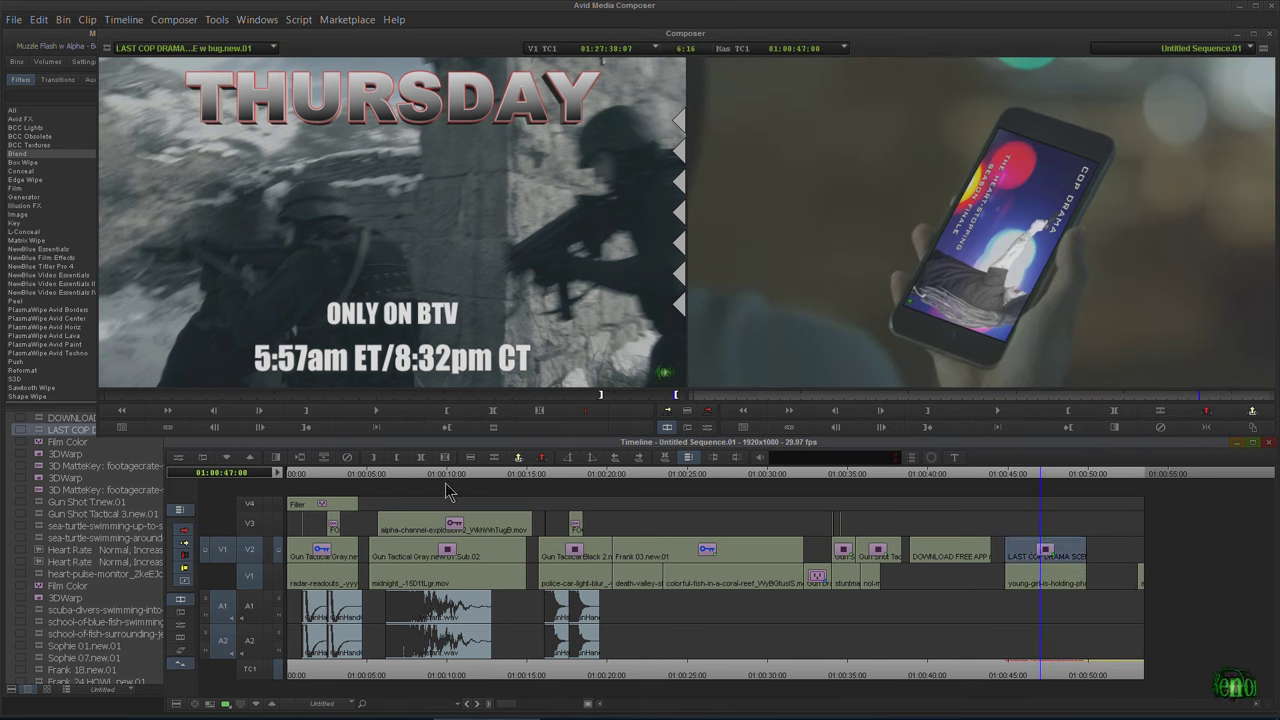
key(ctrl+r)
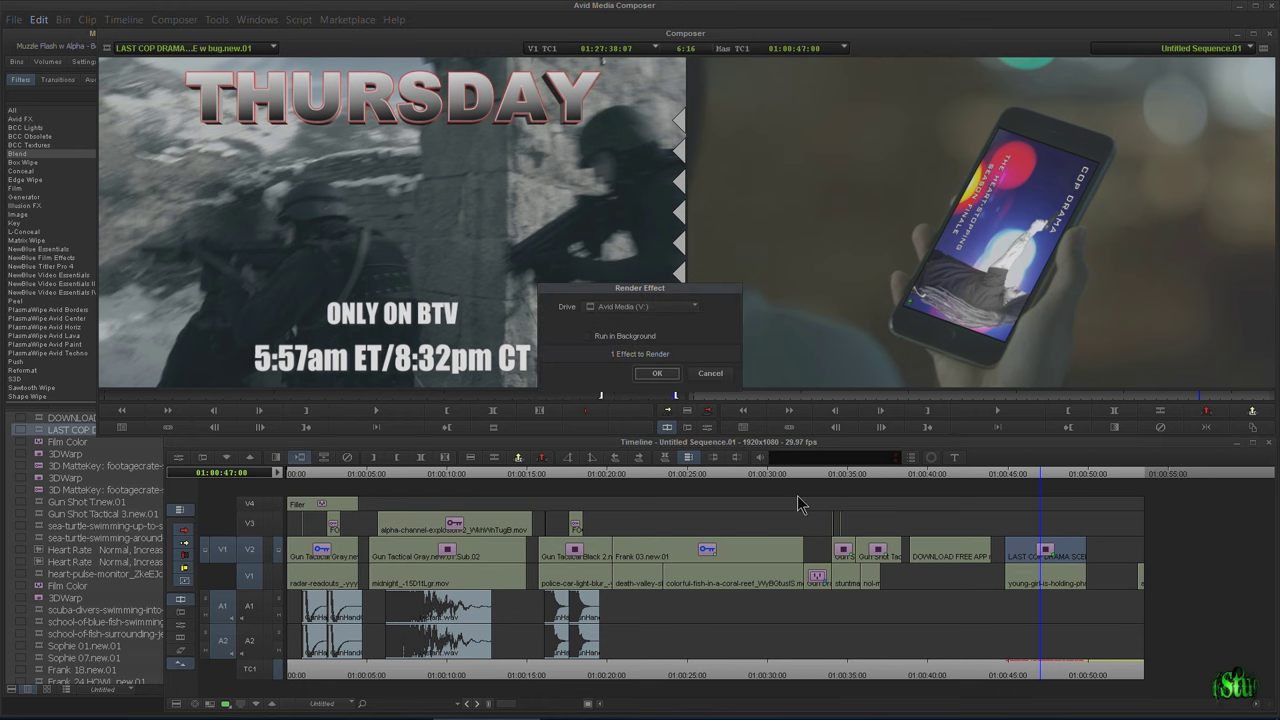
click(657, 373)
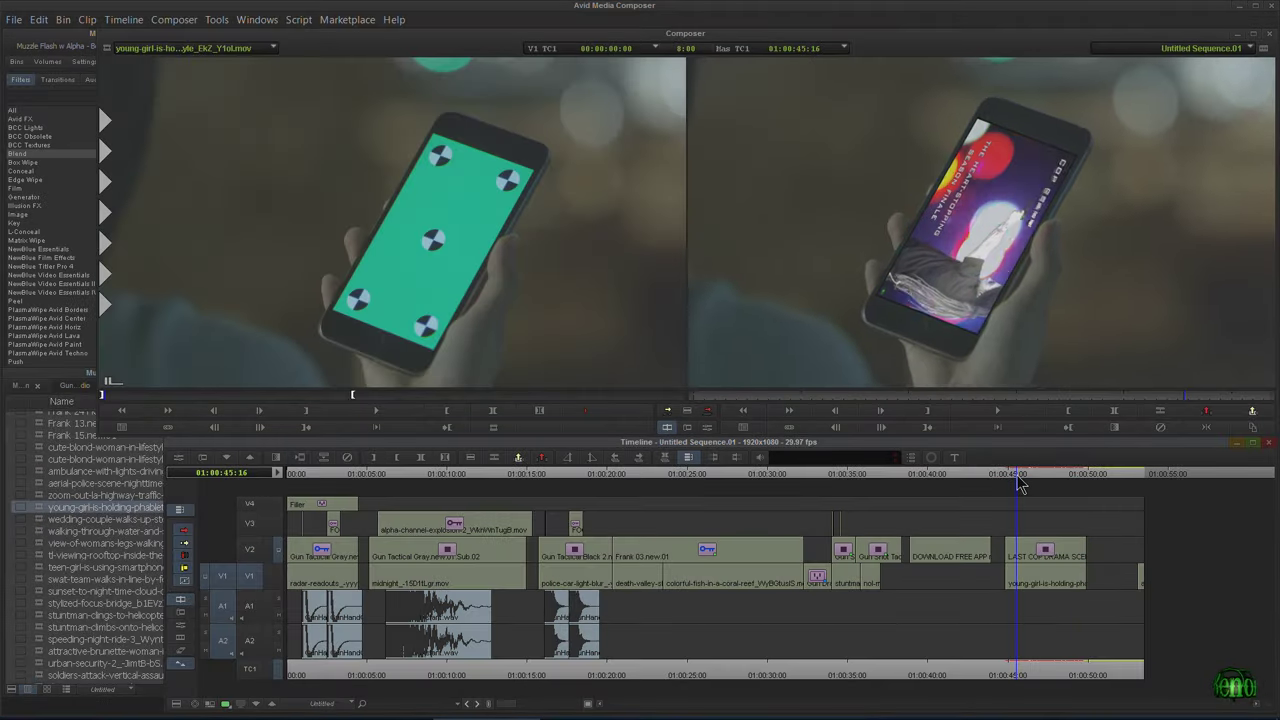
key(F11)
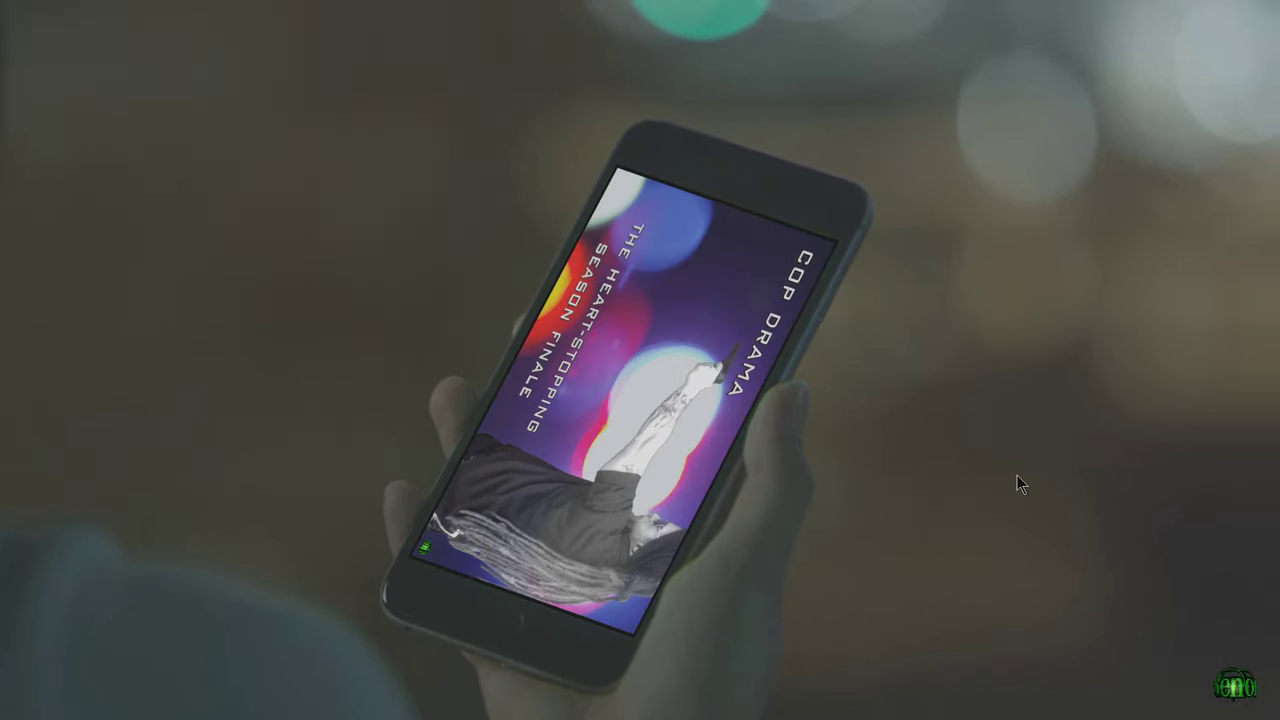
key(Escape)
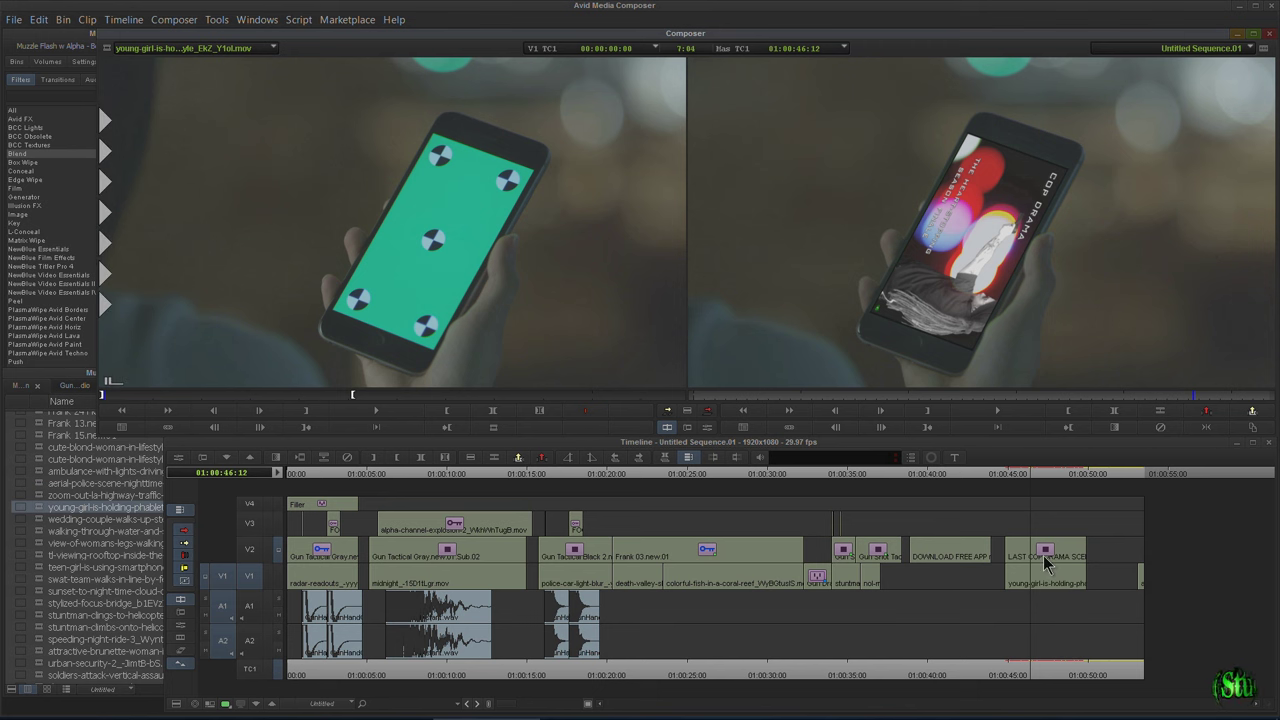
Reopen the LAST COP DRAMA clip's 3D Warp effect and nudge the overlay's upper-left corner pin slightly upward at the phone screen's edge.
click(775, 497)
click(708, 457)
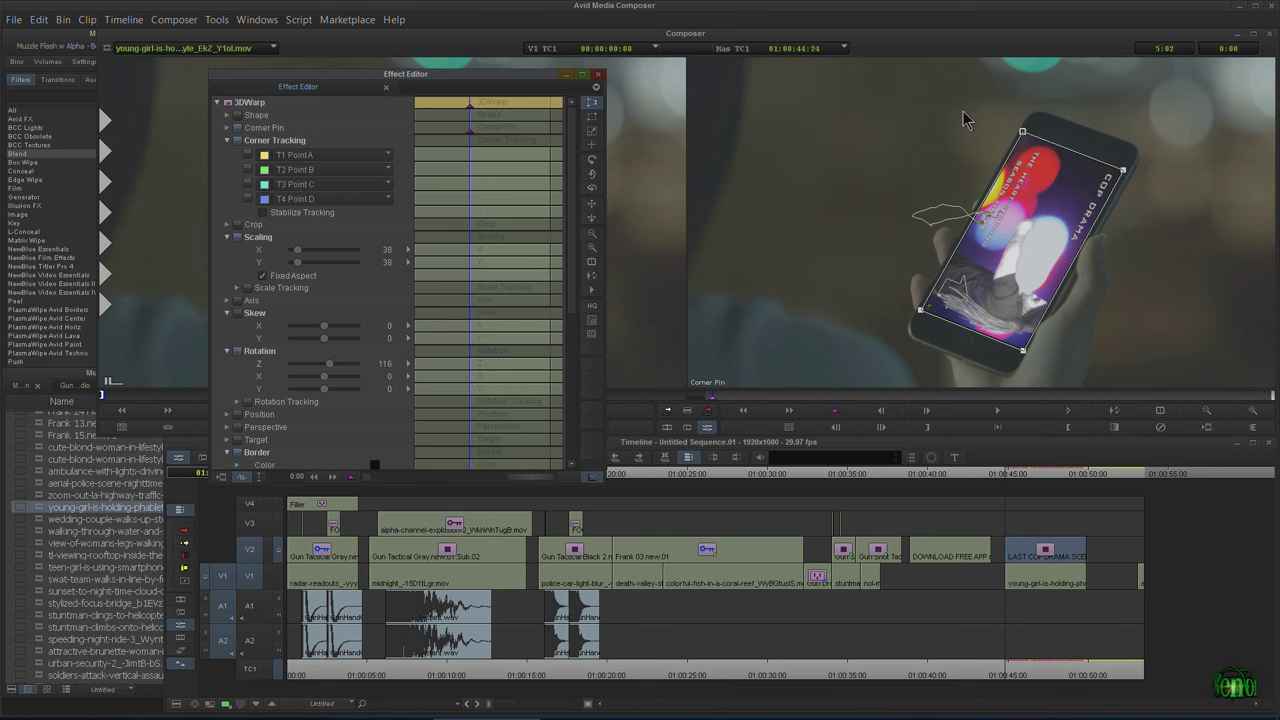
ctrl+click(1126, 168)
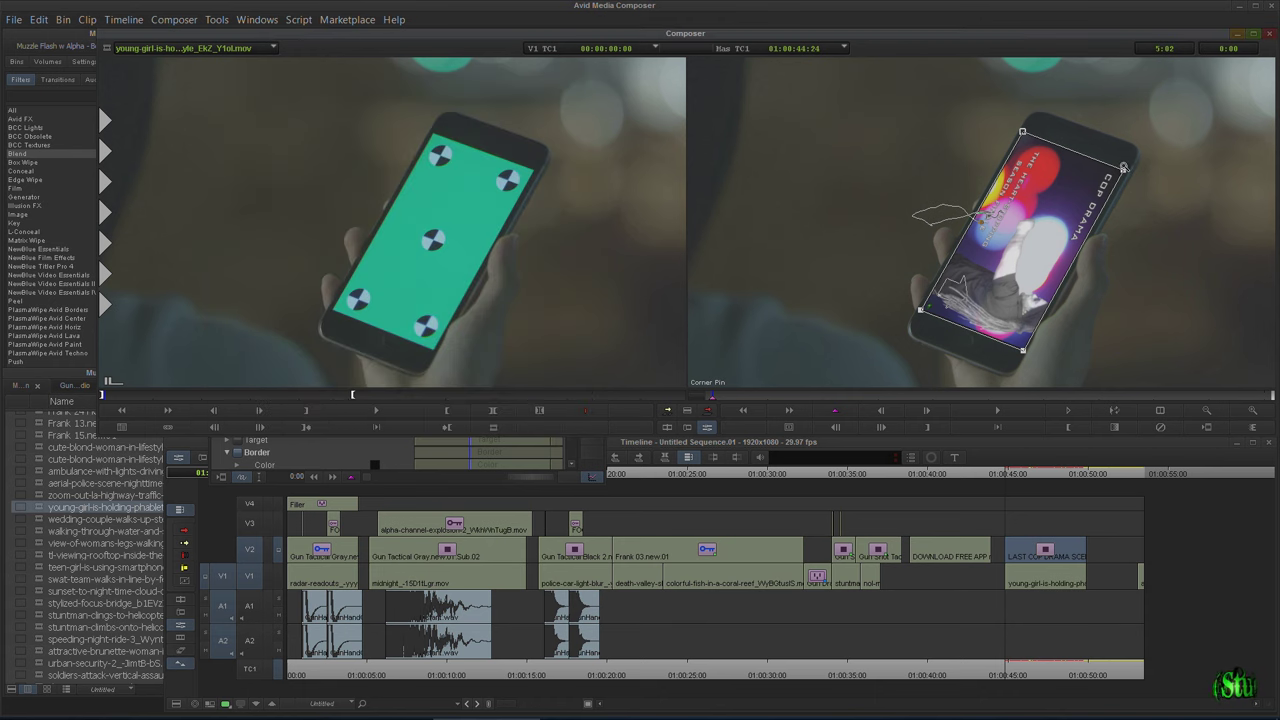
ctrl+click(1153, 189)
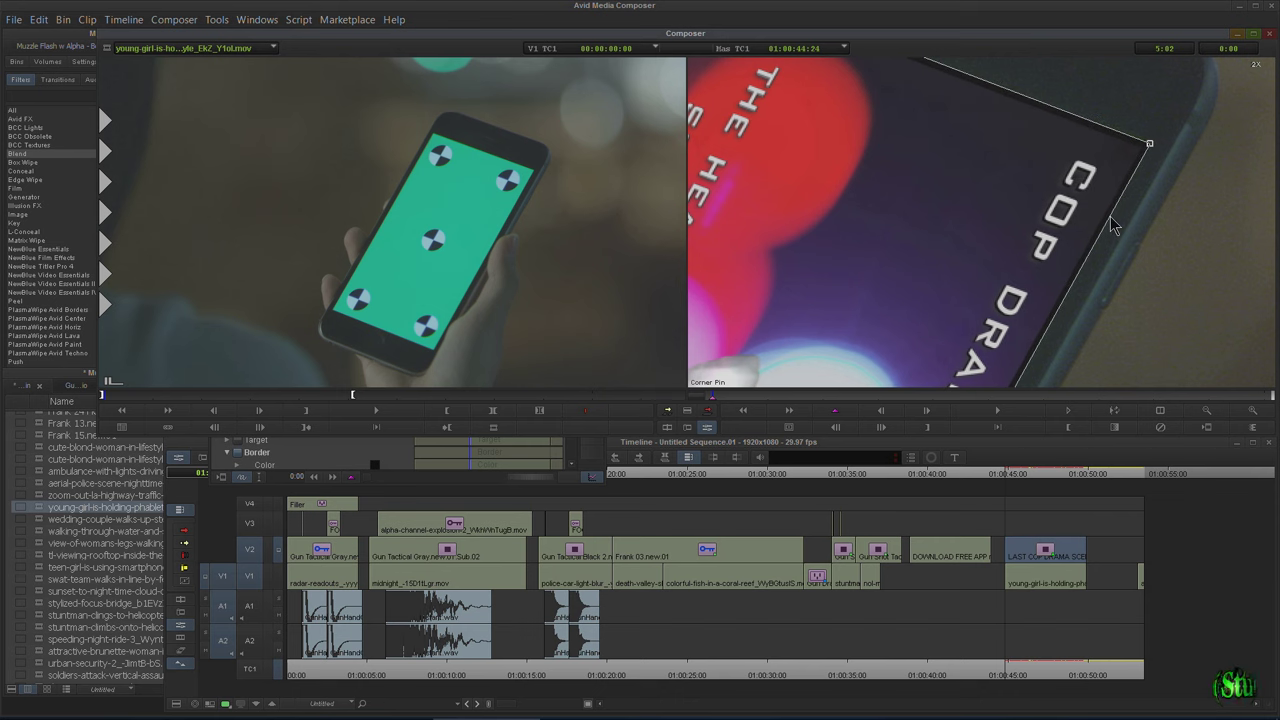
click(1205, 411)
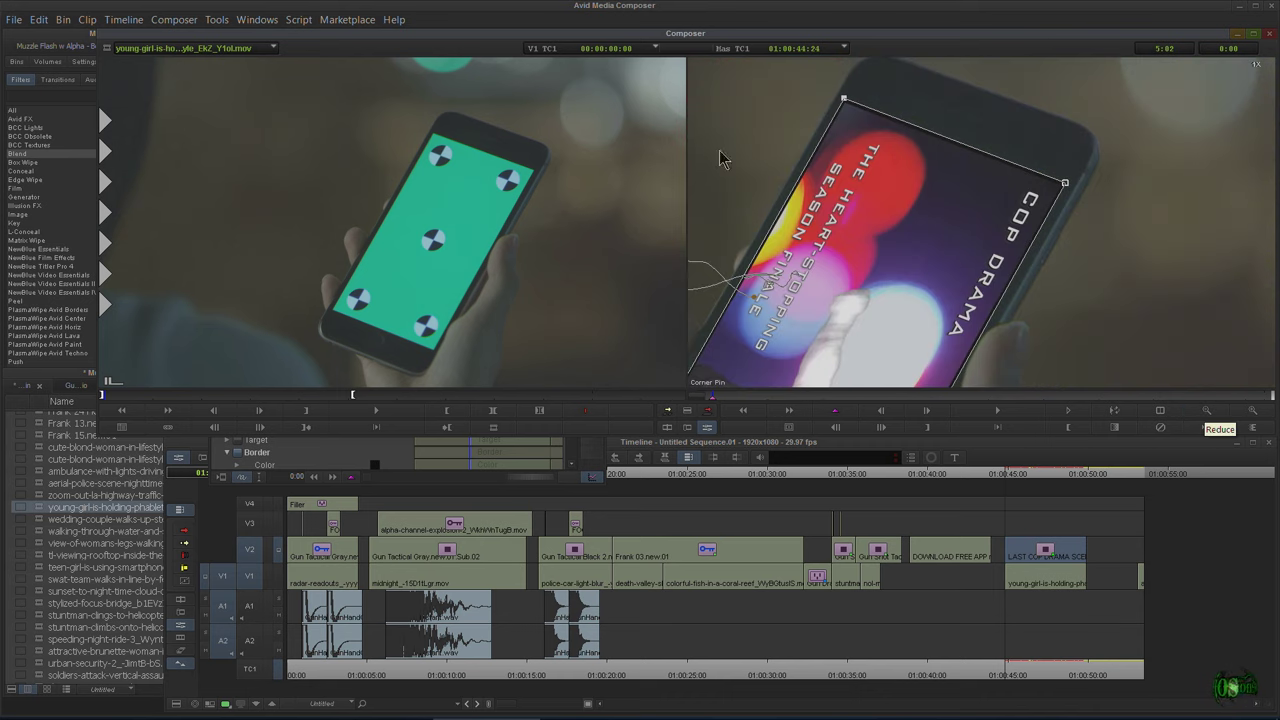
key(ctrl+l)
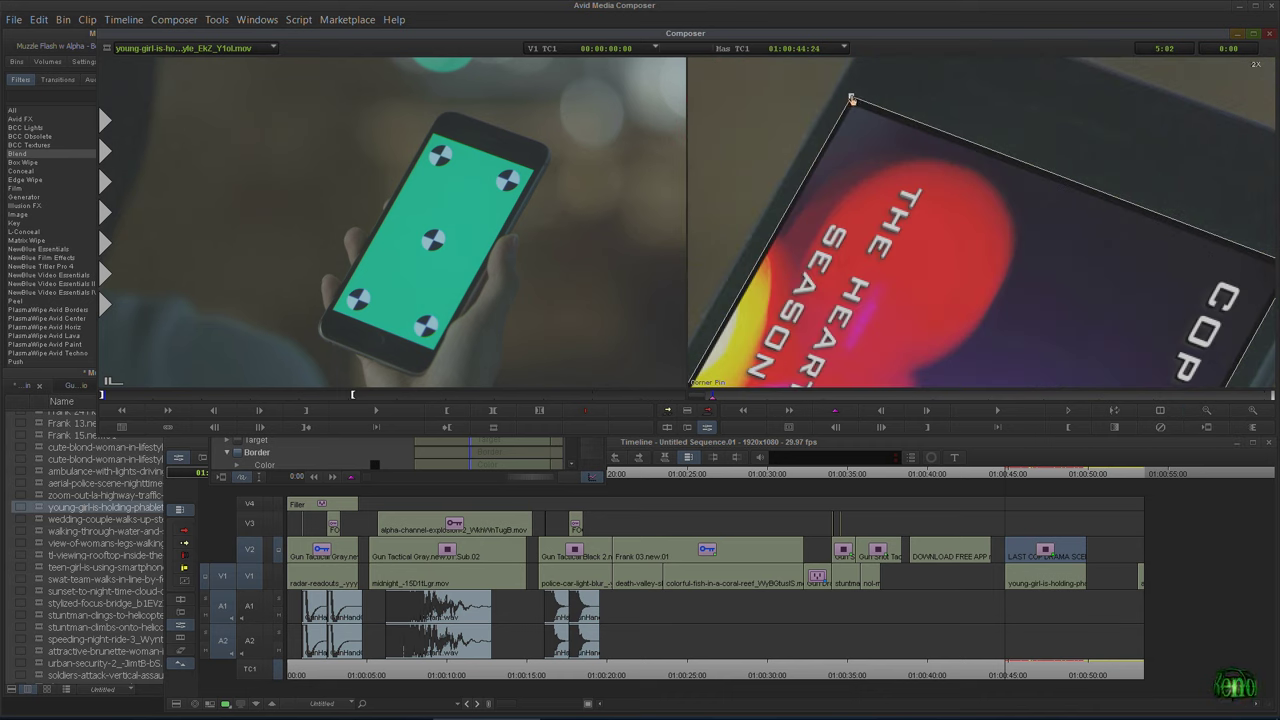
drag(851, 100, 851, 94)
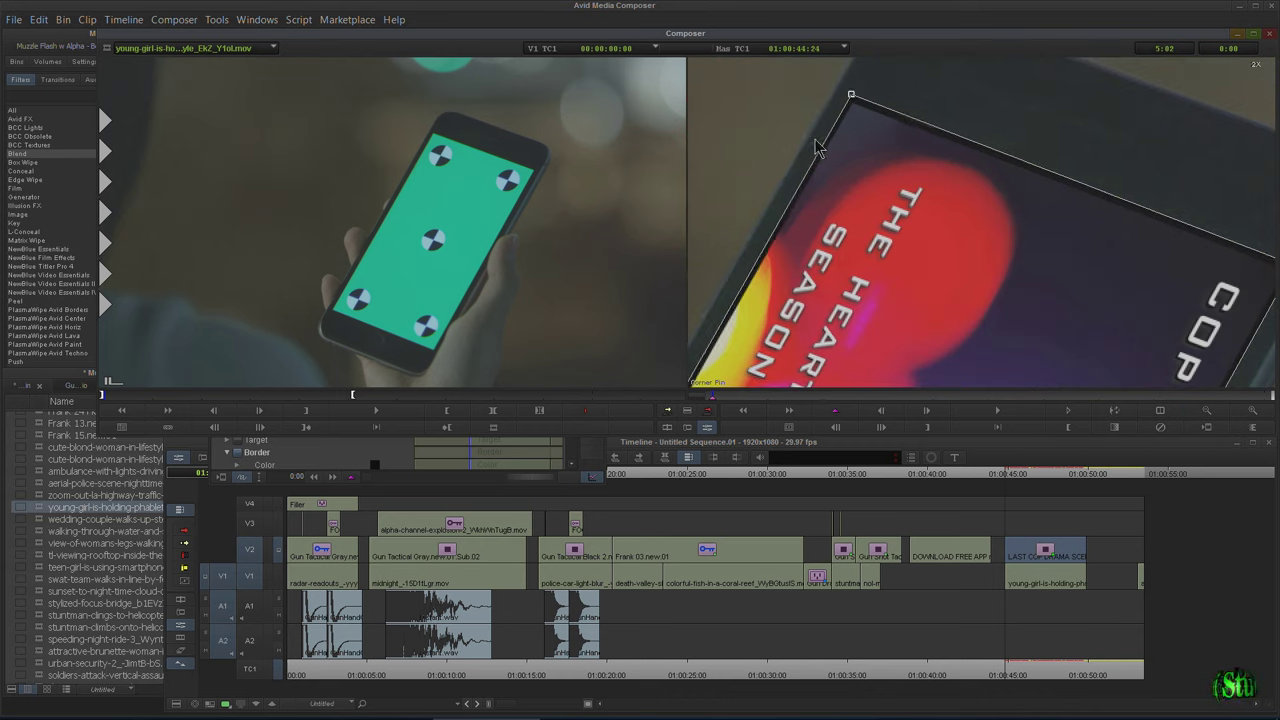
Expand the 3D Warp effect's Perspective parameters and set Perspective X to 1.
click(303, 452)
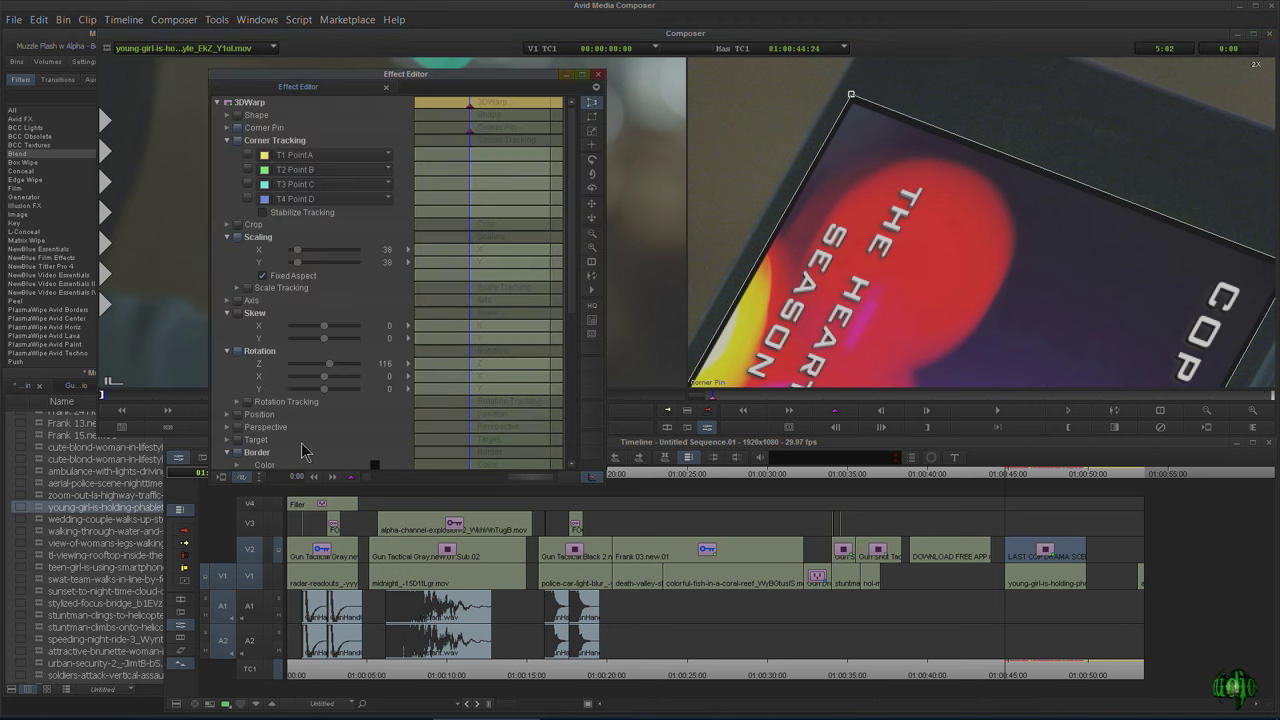
scroll(229, 416, down, 2)
click(229, 387)
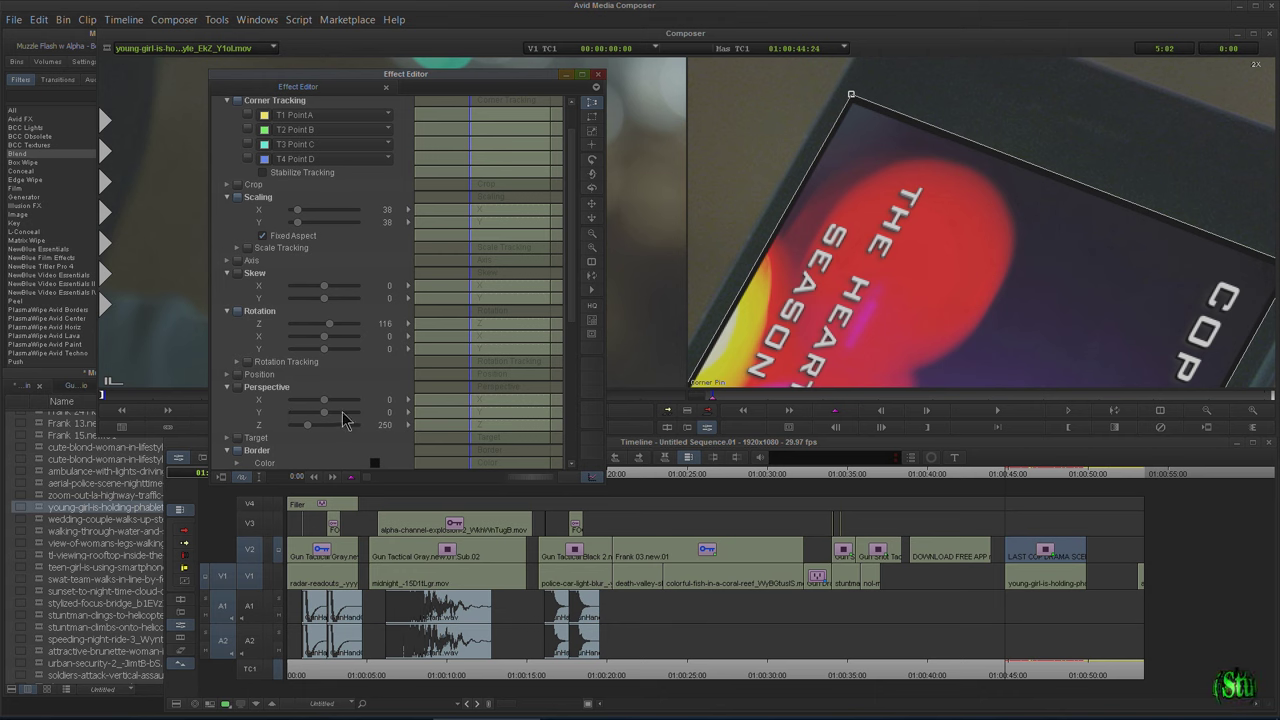
drag(326, 399, 327, 399)
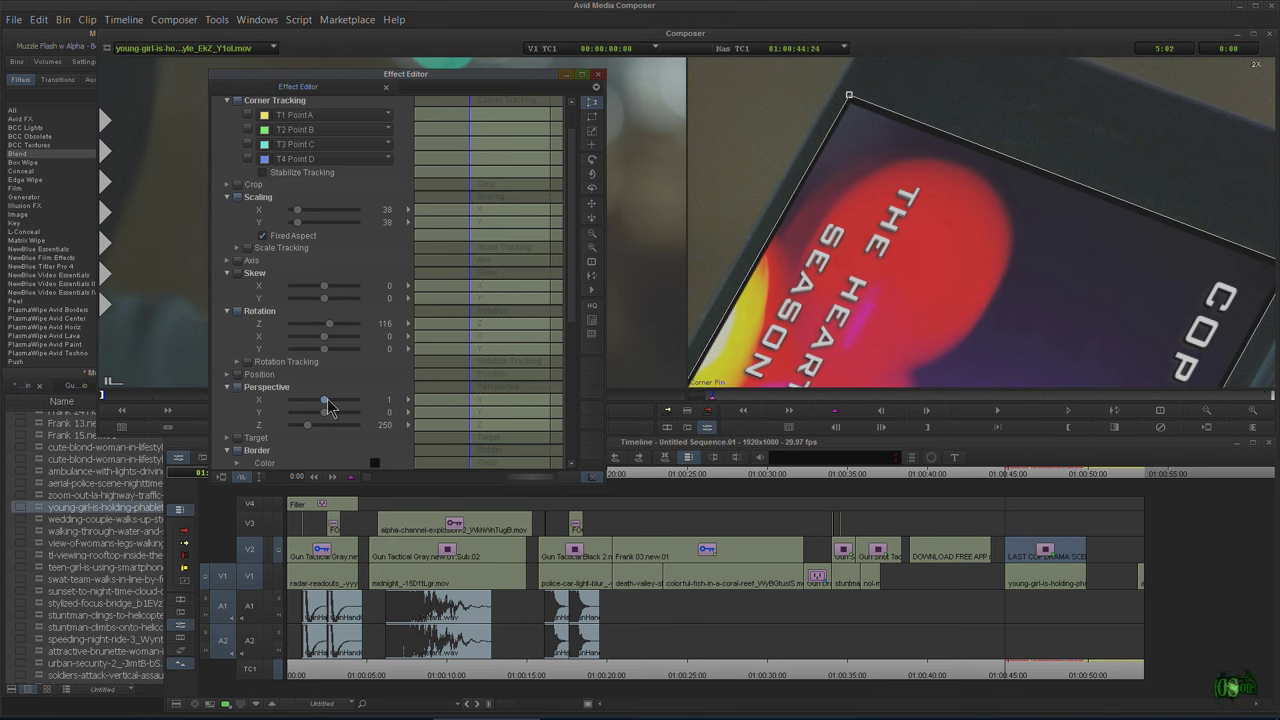
Close the 3D Warp effect's settings and play the adjusted phone composite full screen.
click(229, 387)
click(598, 75)
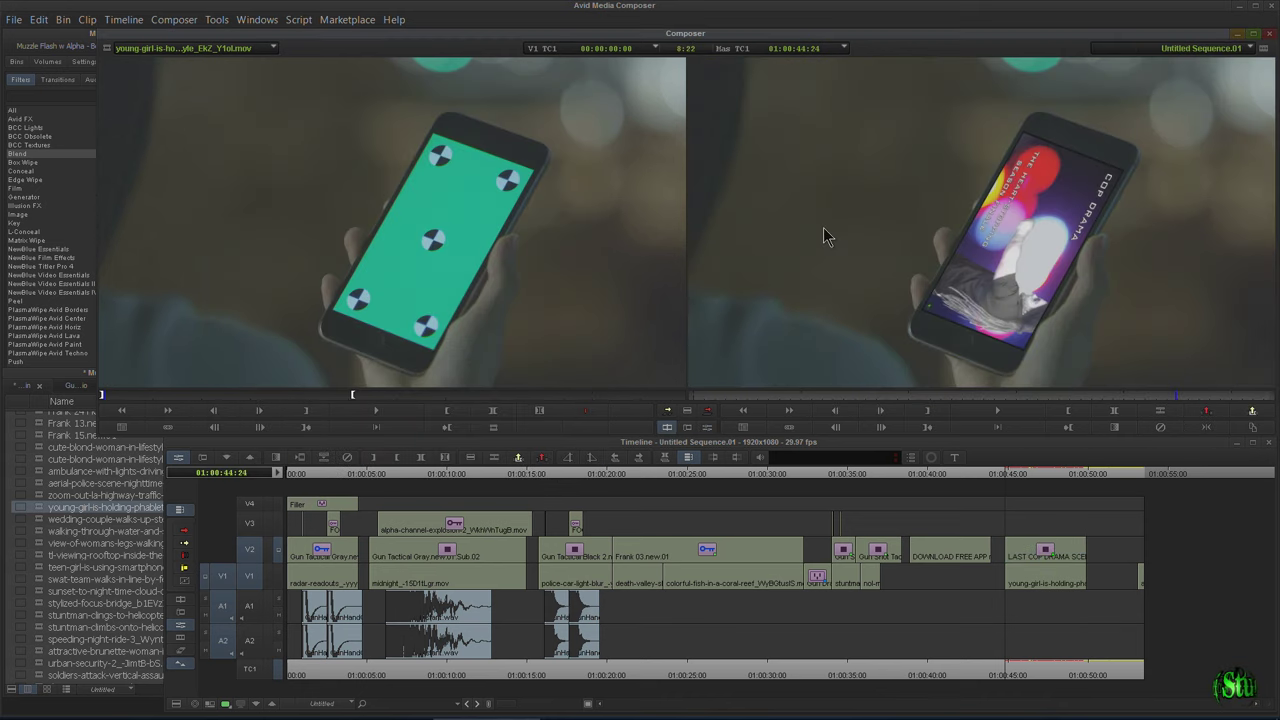
key(ctrl+shift+f)
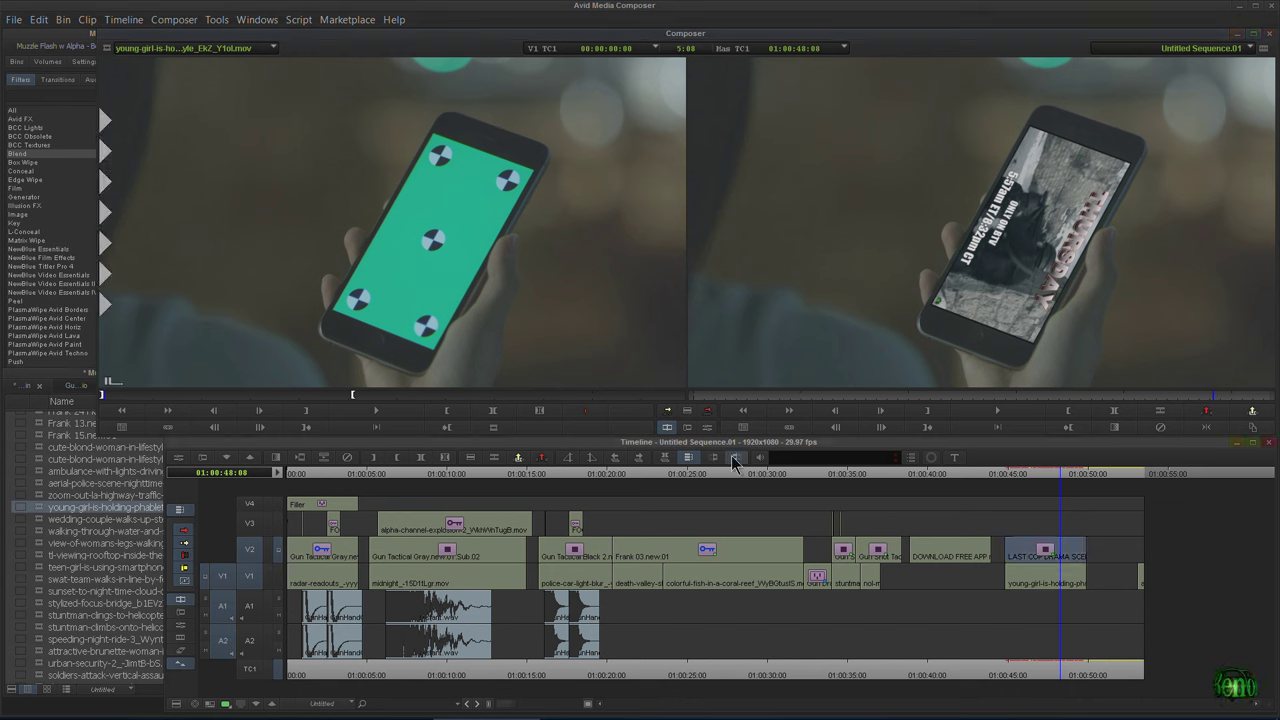
Reopen the LAST COP DRAMA clip's 3D Warp effect, examine its corner pins and the tracking points' motion paths, and close the effect.
click(706, 428)
drag(488, 103, 435, 105)
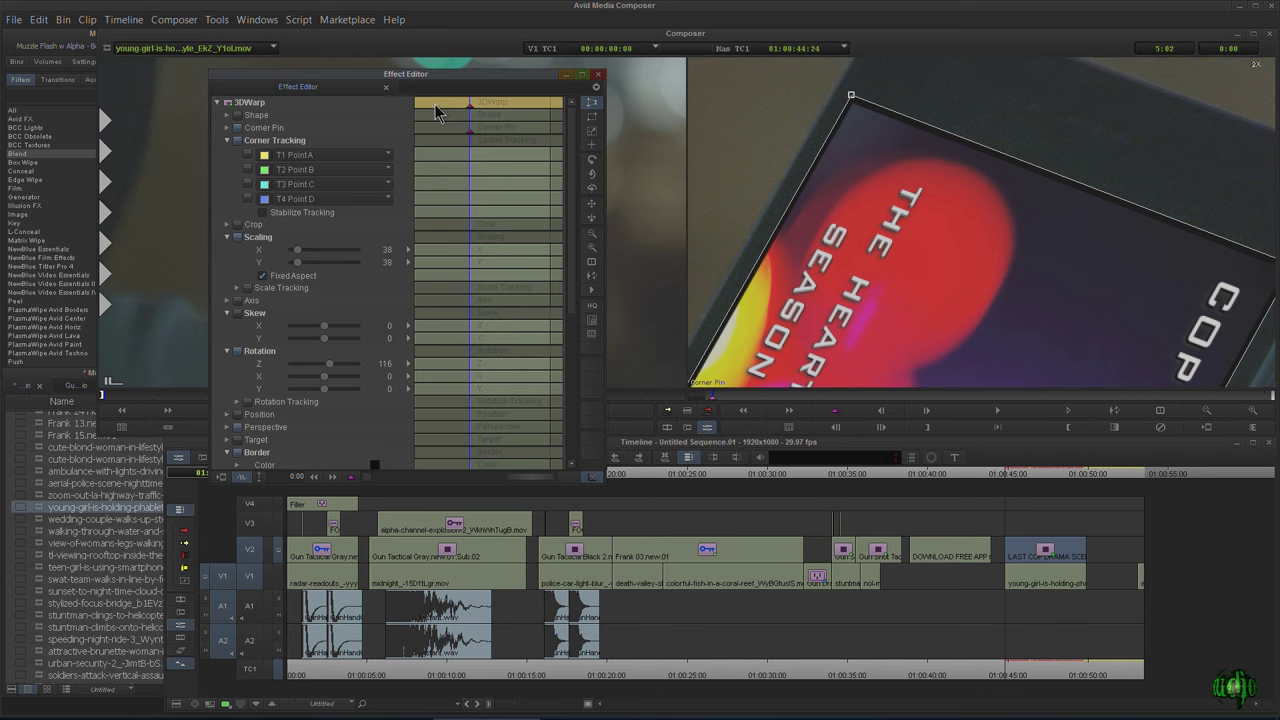
click(1230, 410)
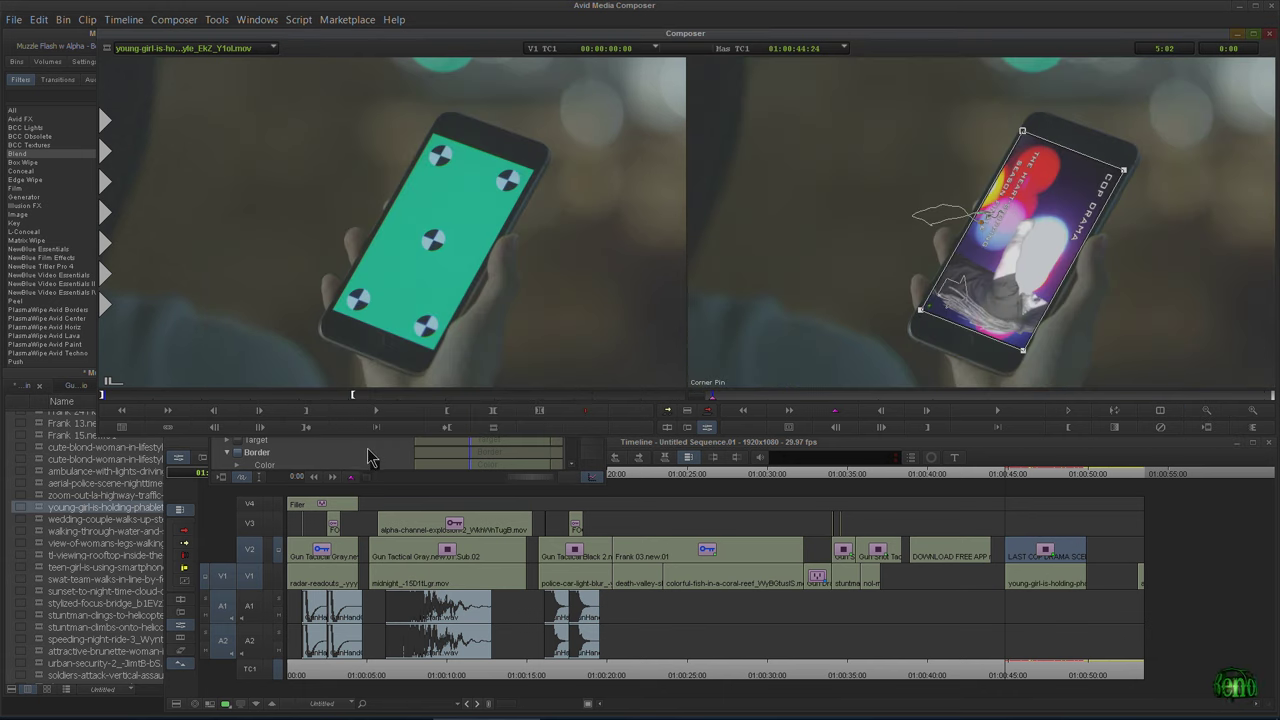
click(368, 456)
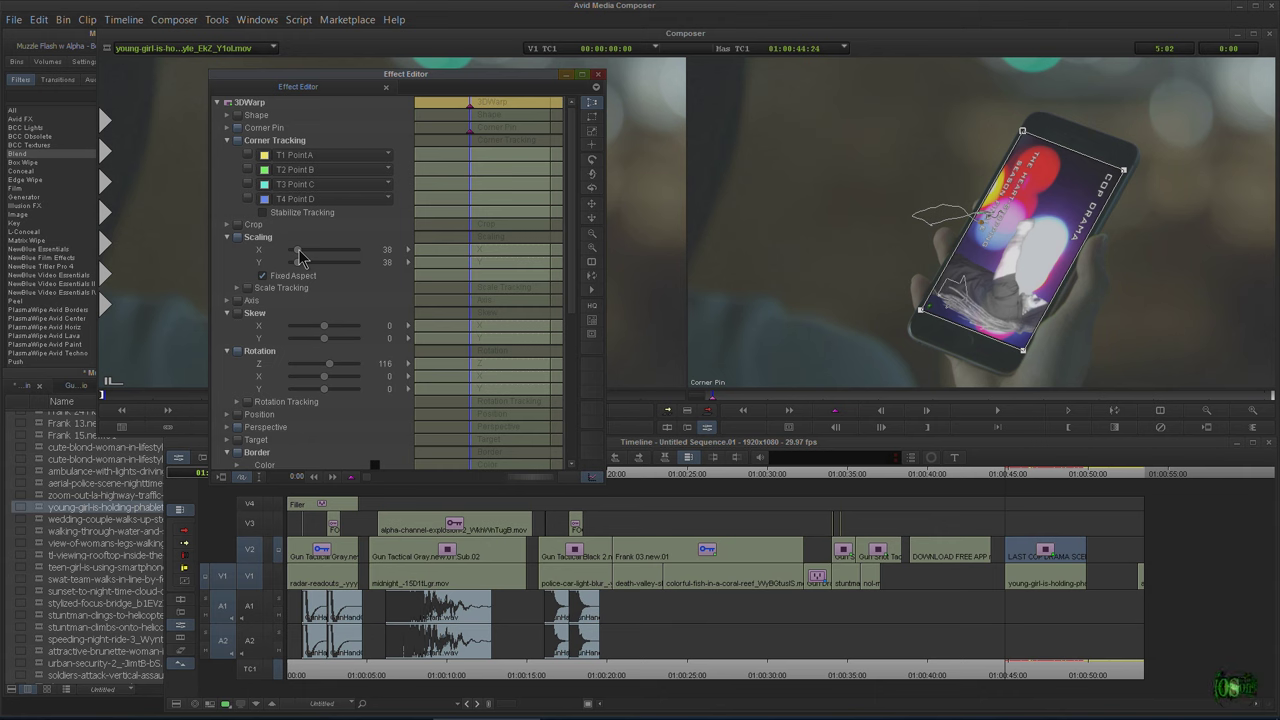
click(591, 123)
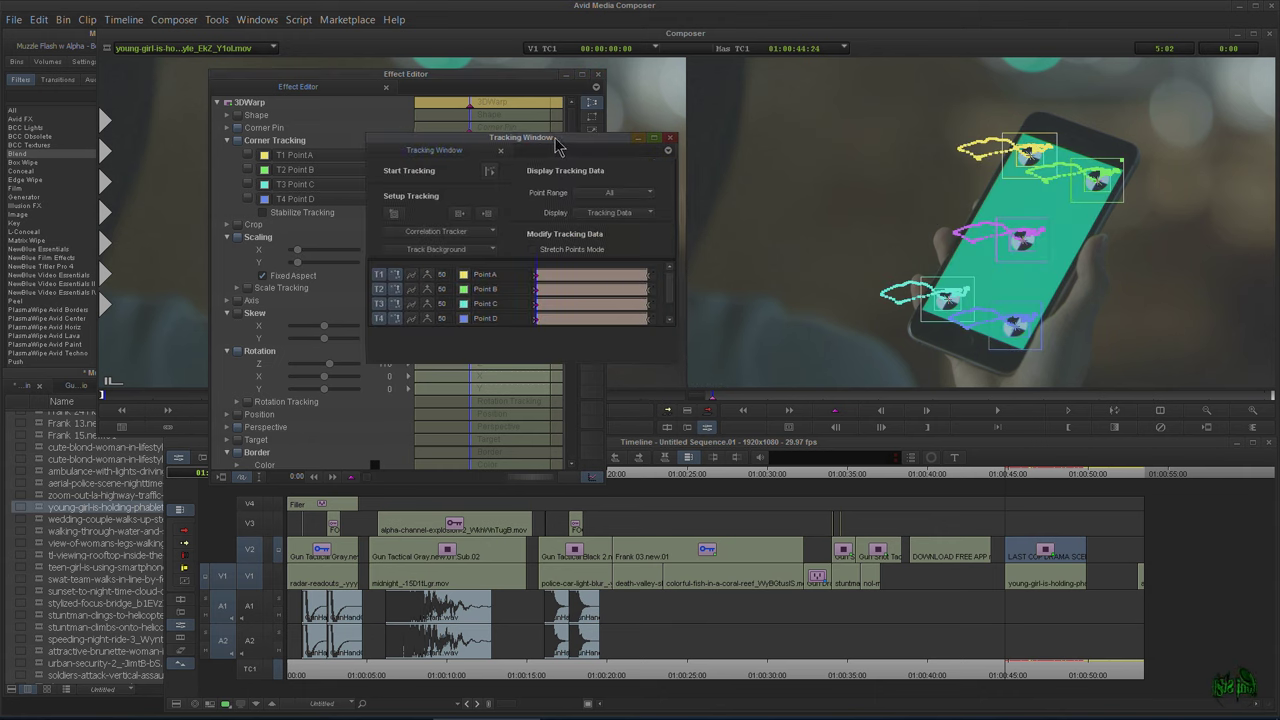
click(1125, 168)
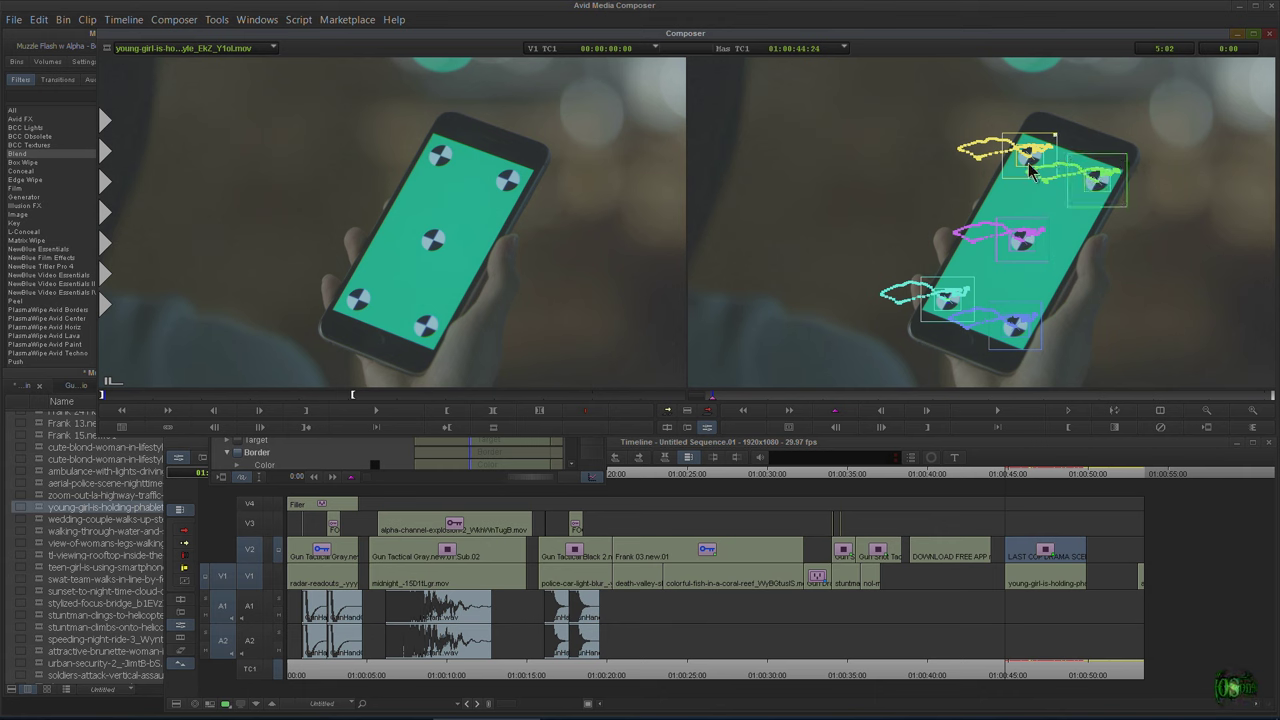
click(308, 462)
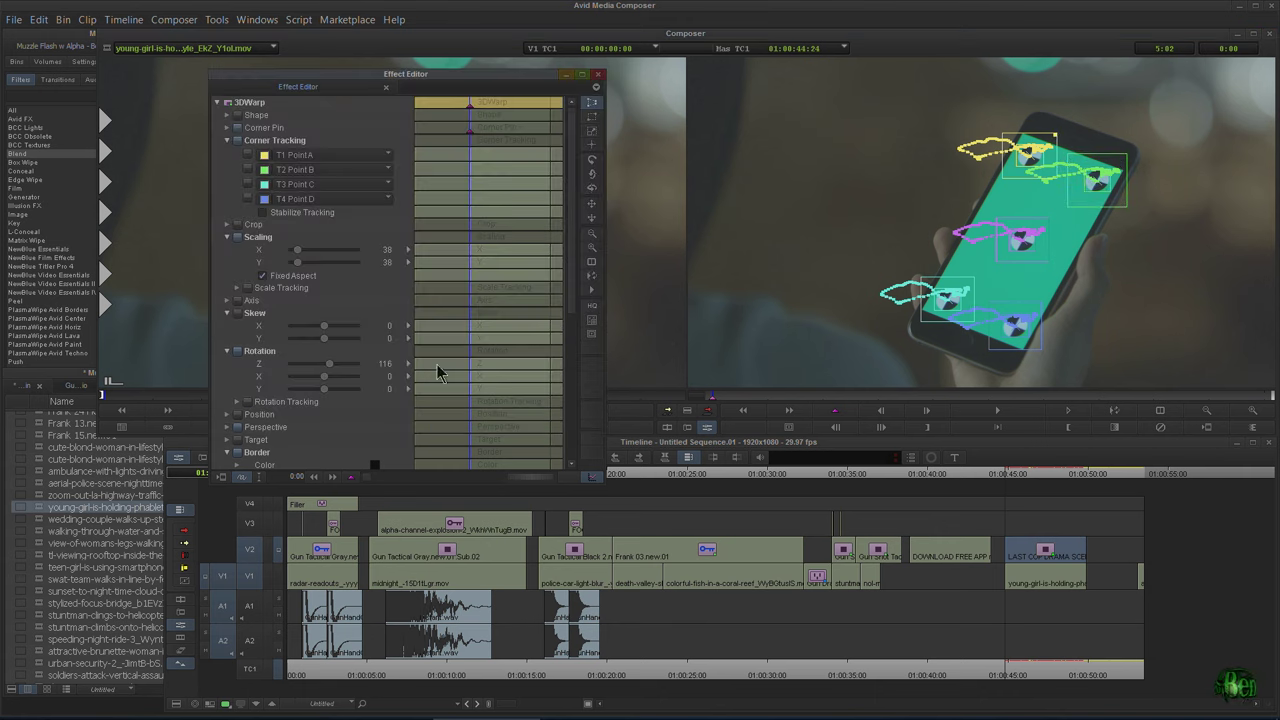
click(598, 75)
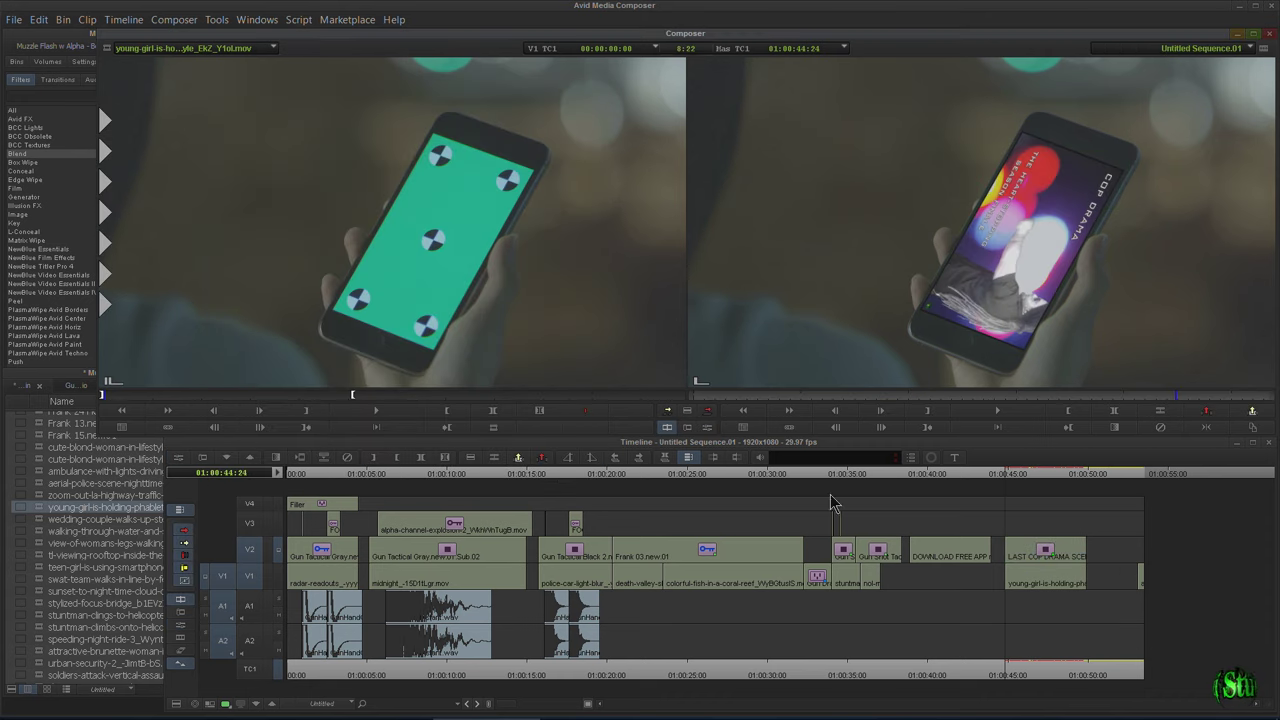
Patch source track V1 to V3 and apply a NewBlue Titler Pro 4 title on V3 above the LAST COP DRAMA clip.
drag(222, 576, 222, 523)
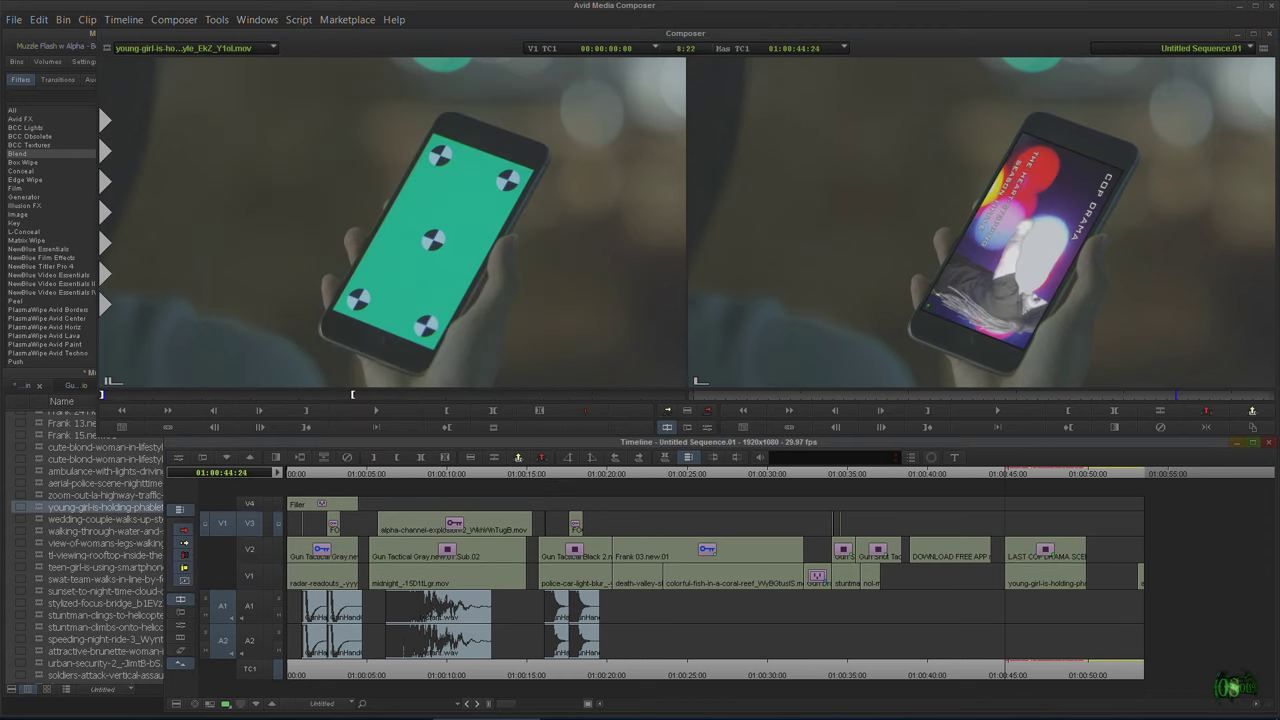
click(97, 134)
click(38, 267)
drag(160, 111, 1003, 535)
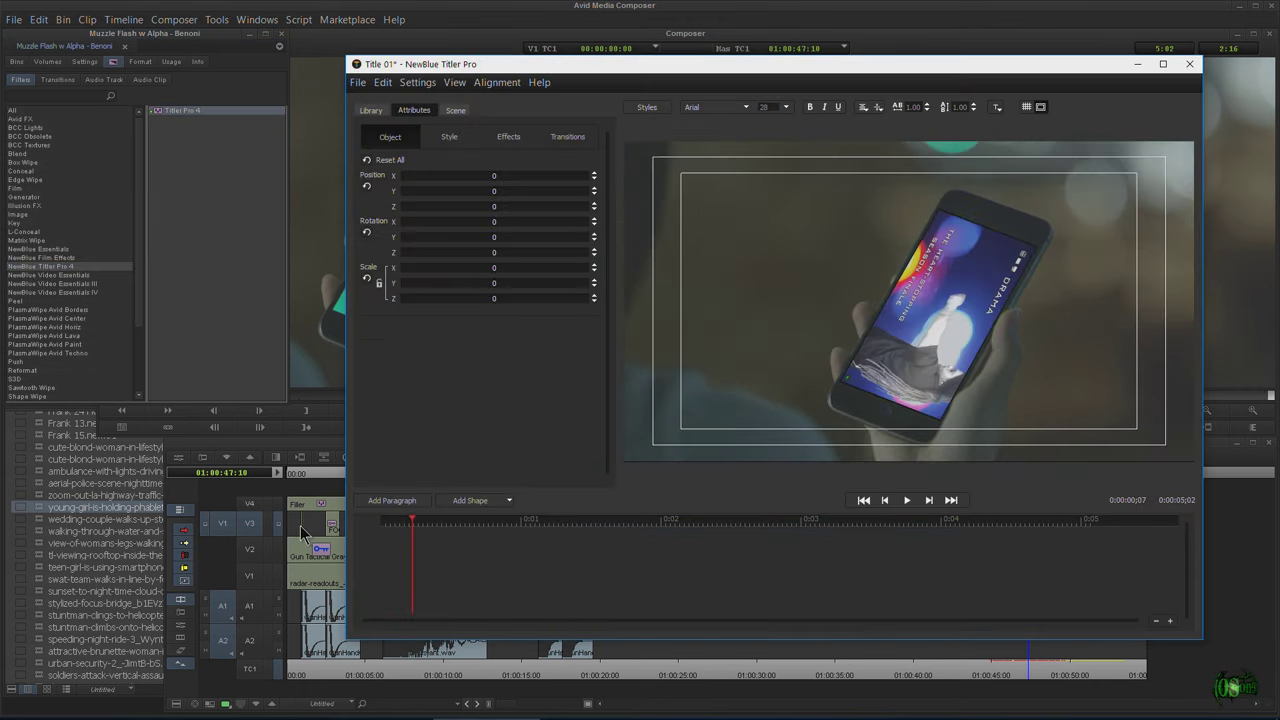
Add a title paragraph reading "DOWNLOAD THE *FREE APP" and resize the "Watch Cop Drama Anywhere" paragraph.
click(375, 501)
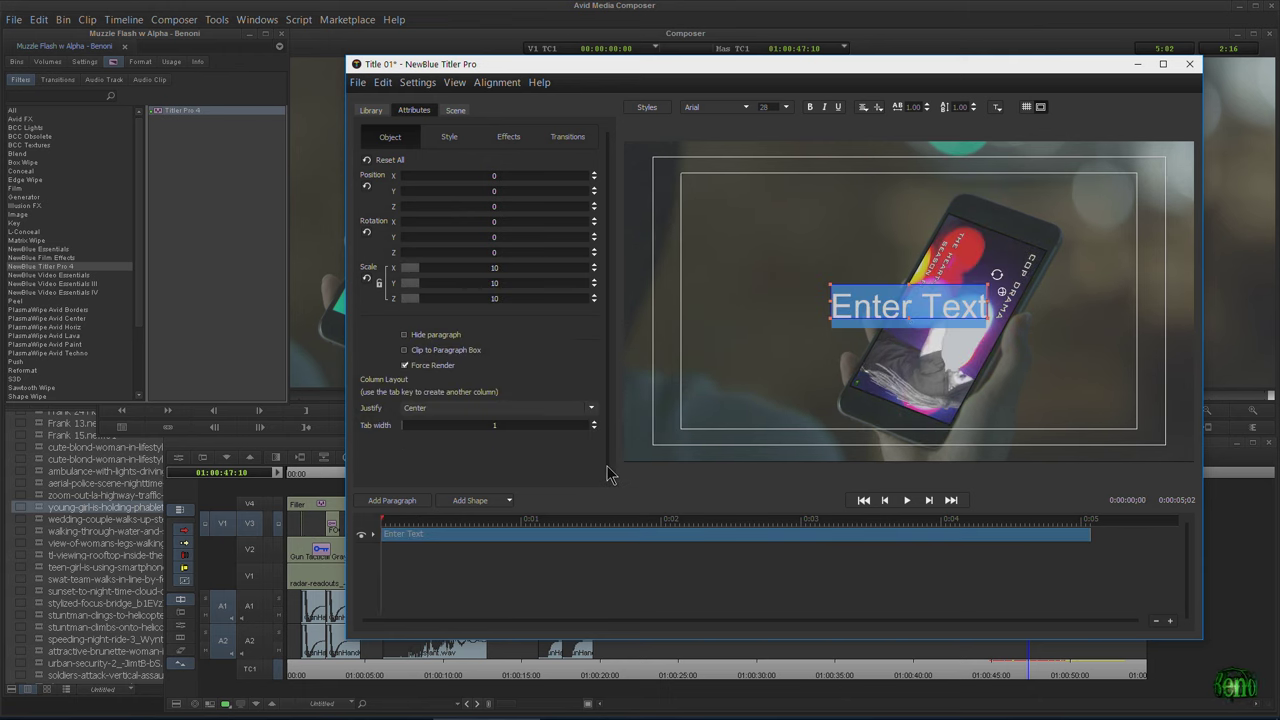
text(DOWNLOAD THE *FREE APP)
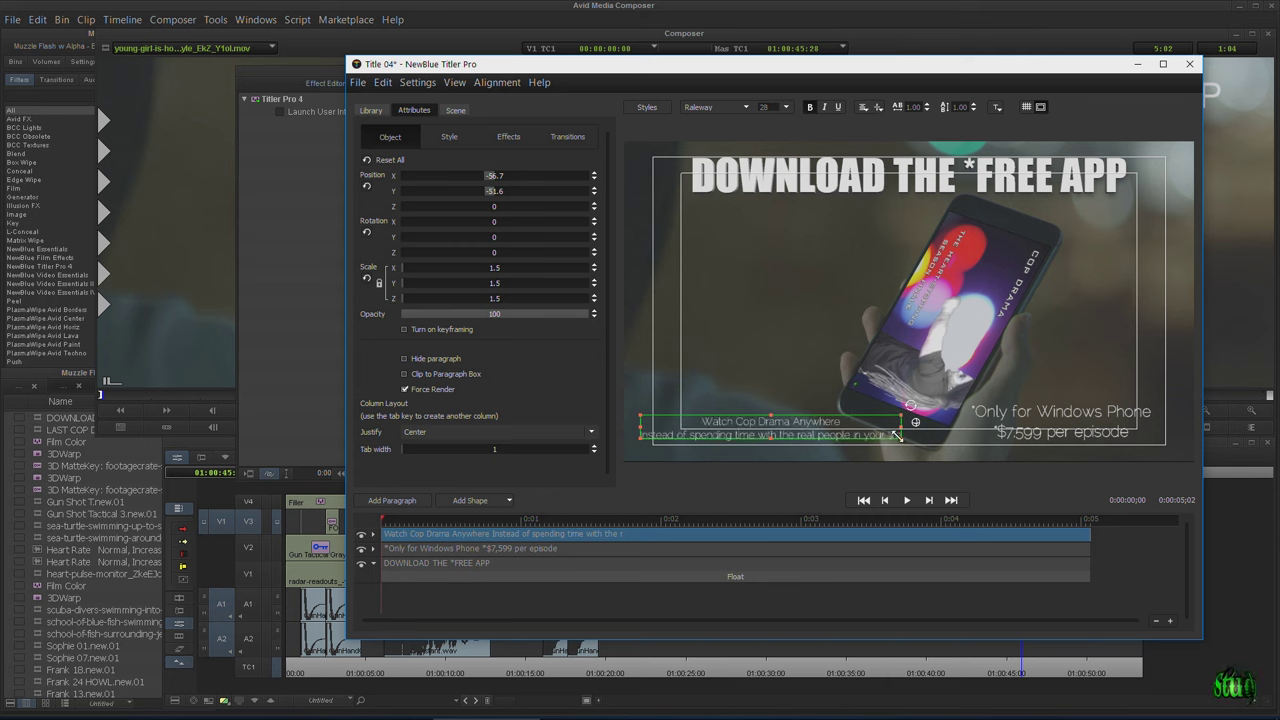
drag(897, 436, 922, 428)
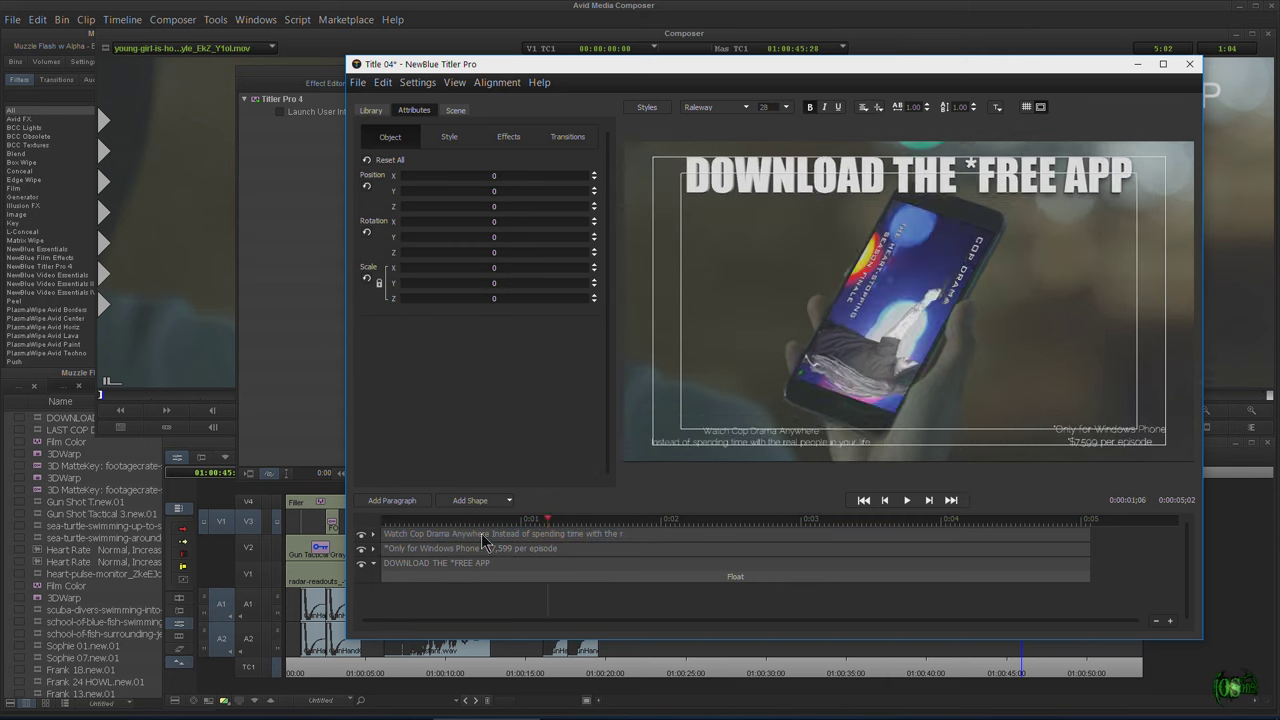